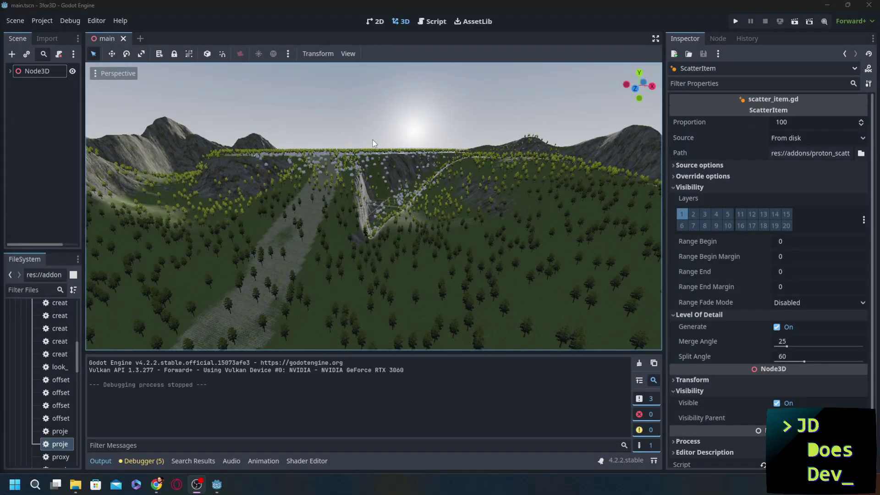
{"action": "middle_click_drag", "start_coordinate": [372, 139], "coordinate": [185, 168]}
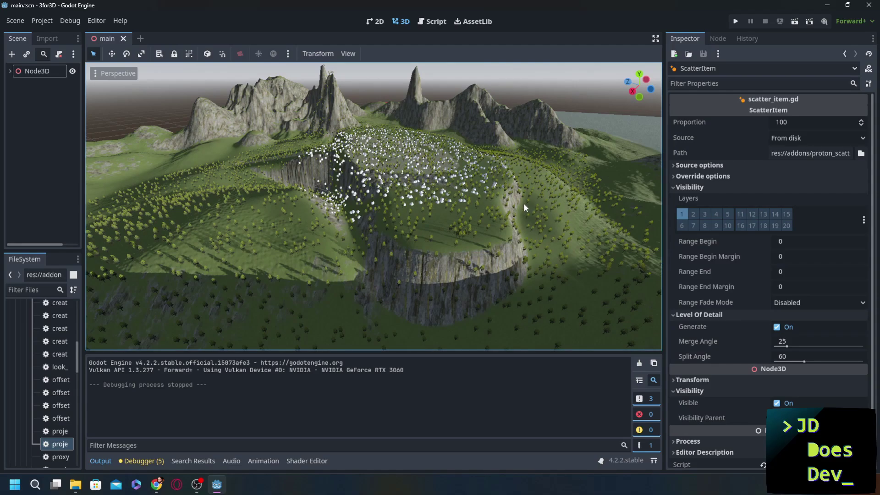
{"action": "middle_click_drag", "start_coordinate": [531, 199], "coordinate": [131, 194]}
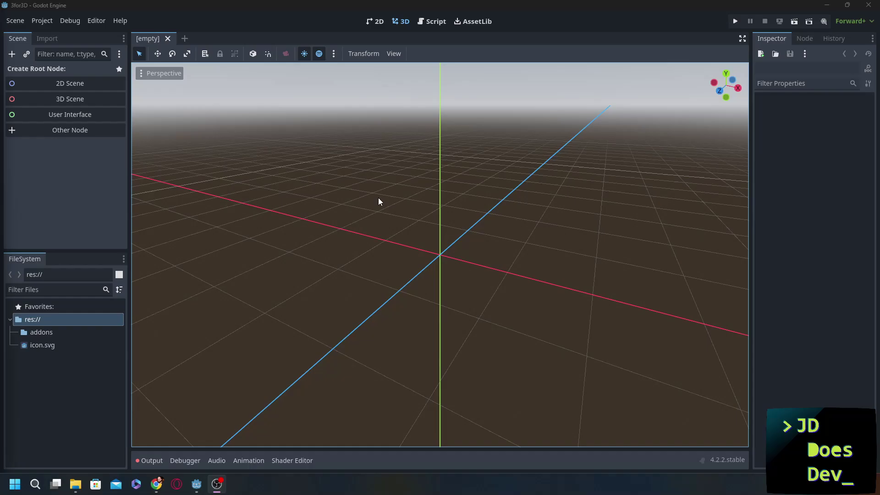
Step: Switch to Chrome and look over the TokisanGames/Terrain3D repository page on GitHub
{"action": "mouse_move", "coordinate": [156, 484]}
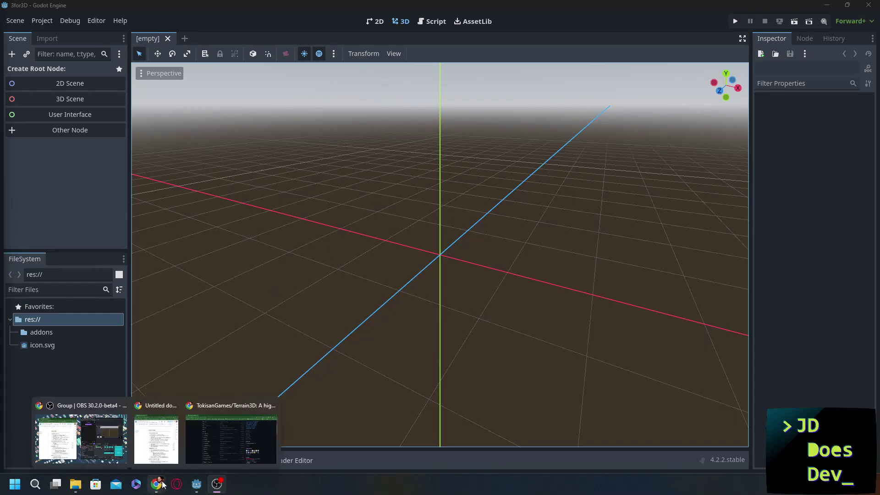
{"action": "left_click", "coordinate": [228, 426]}
{"action": "scroll", "coordinate": [233, 317], "scroll_direction": "up", "scroll_amount": 3}
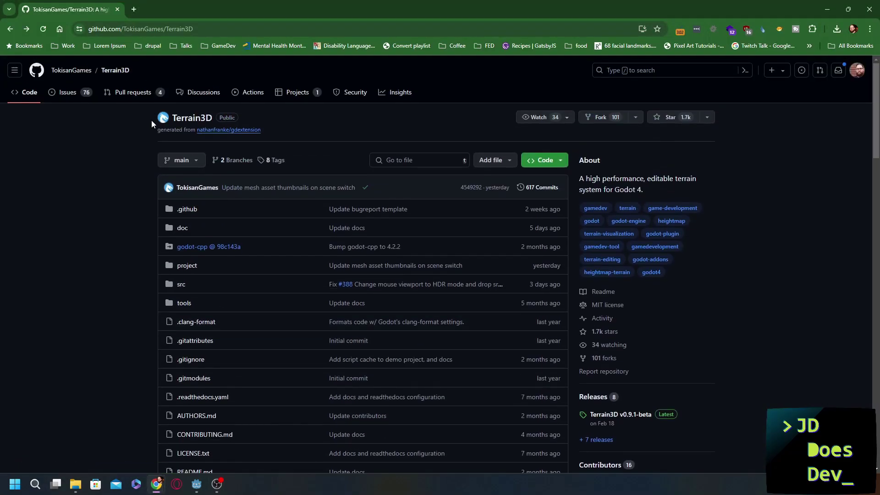
{"action": "left_click", "coordinate": [86, 28]}
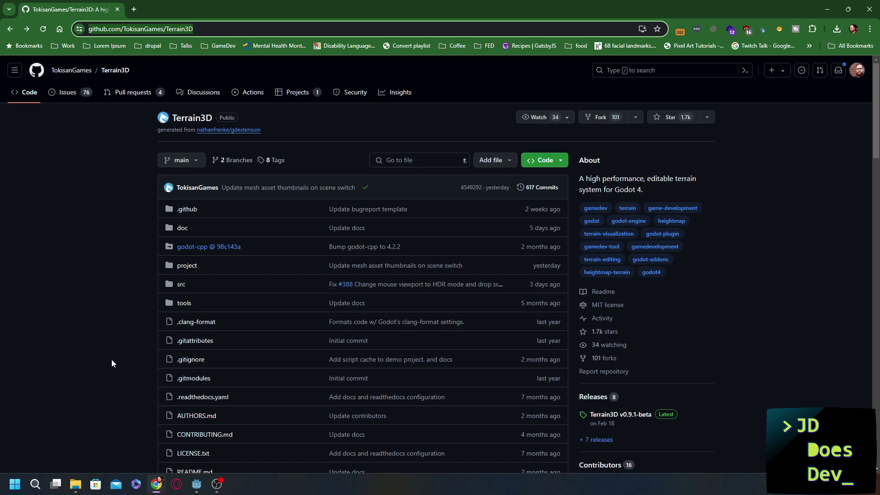
{"action": "scroll", "coordinate": [112, 360], "scroll_direction": "down", "scroll_amount": 3}
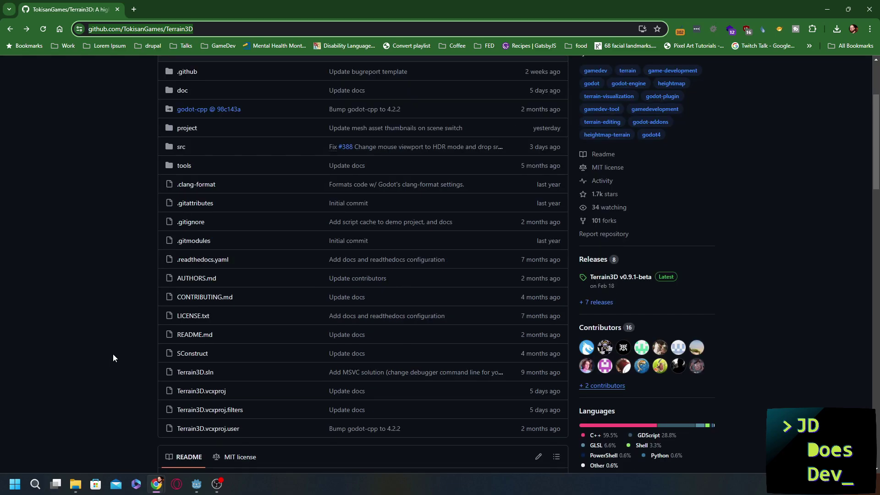
{"action": "scroll", "coordinate": [113, 354], "scroll_direction": "up", "scroll_amount": 3}
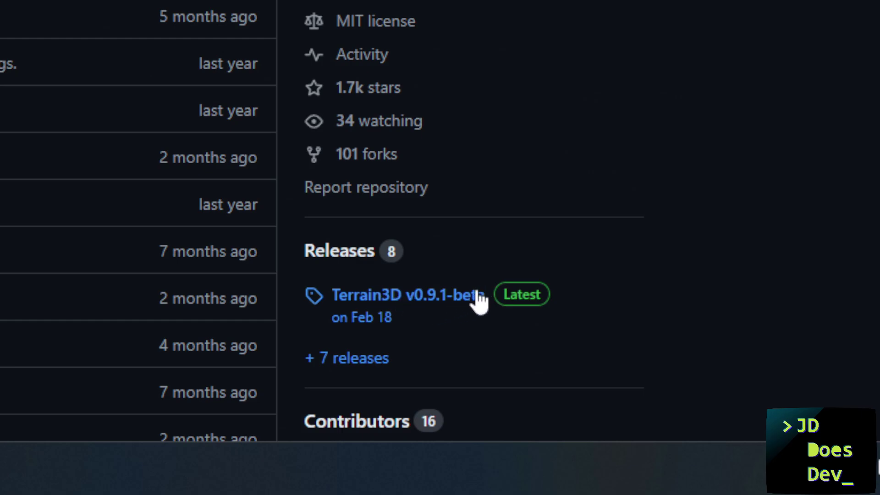
Step: Open the Terrain3D v0.9.1-beta release and extract its downloaded zip to the terrain3d_0.9.1-beta (1) folder in Downloads
{"action": "left_click", "coordinate": [409, 311]}
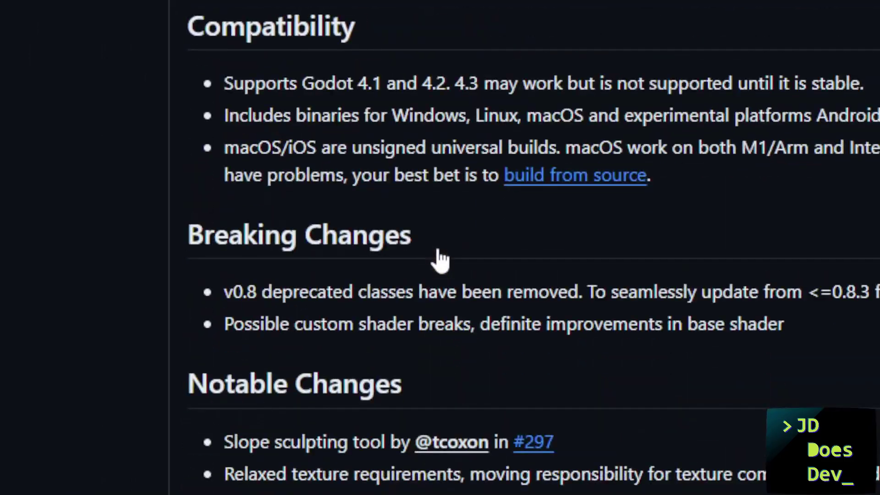
{"action": "scroll", "coordinate": [441, 260], "scroll_direction": "down", "scroll_amount": 8}
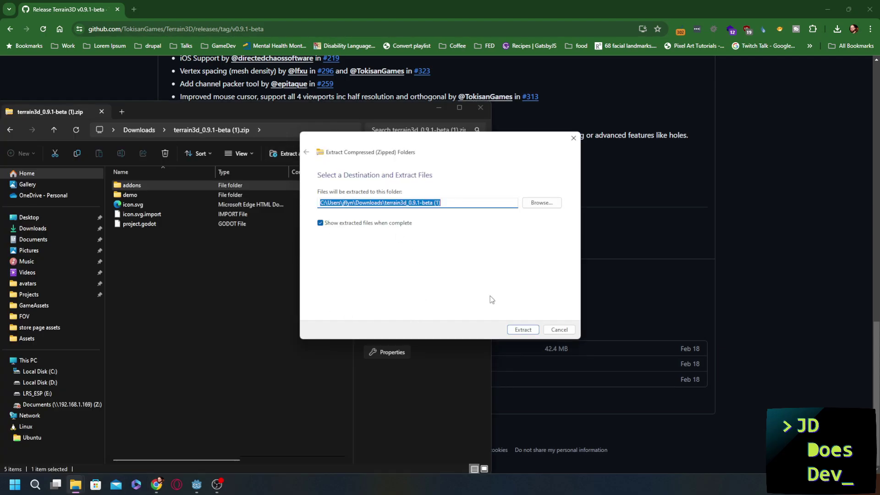
{"action": "left_click", "coordinate": [519, 332]}
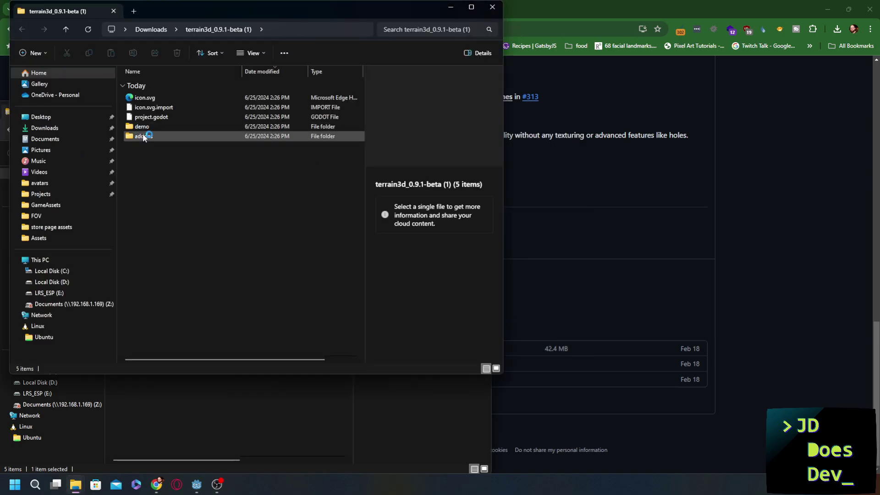
Step: Switch to Godot in a smaller window and copy the extracted addons folder into the project's res:// root
{"action": "left_click", "coordinate": [145, 135]}
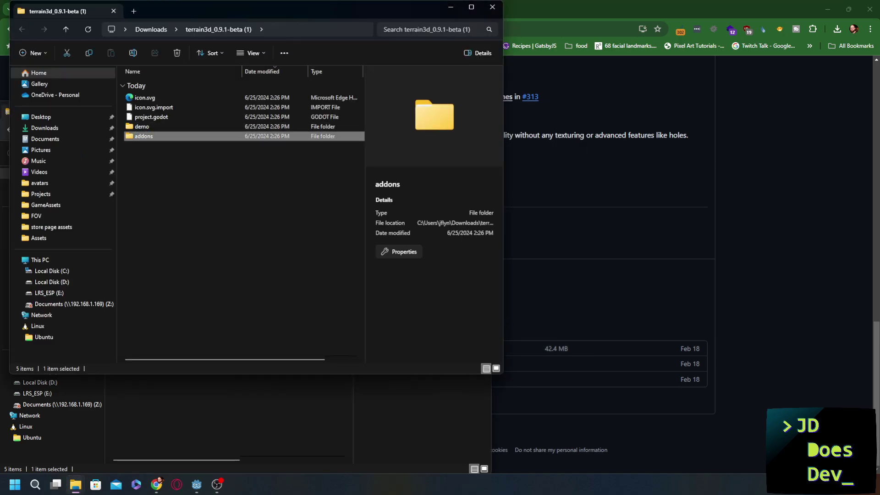
{"action": "left_click", "coordinate": [197, 485]}
{"action": "left_click_drag", "start_coordinate": [357, 6], "coordinate": [595, 43]}
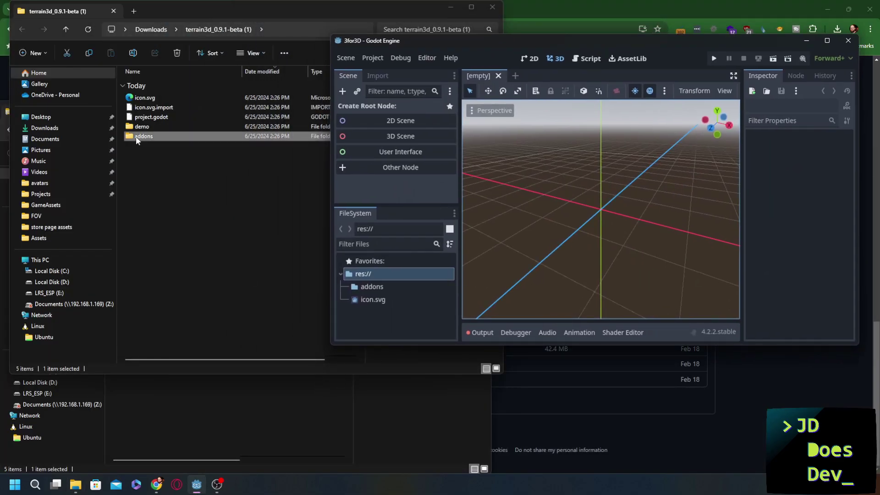
{"action": "left_click_drag", "start_coordinate": [136, 137], "coordinate": [361, 273]}
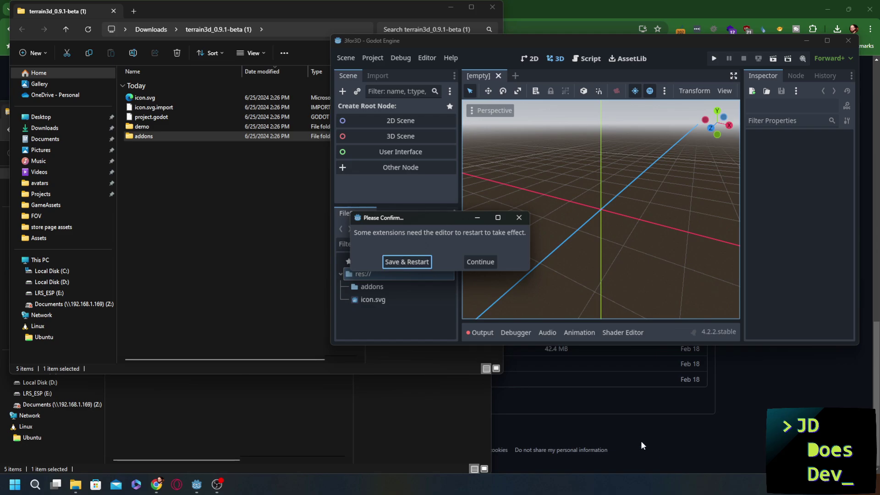
Step: Switch to Chrome and read the README of the gdextension template that Terrain3D is generated from, returning to the Terrain3D repository
{"action": "left_click", "coordinate": [606, 425]}
{"action": "scroll", "coordinate": [345, 286], "scroll_direction": "up", "scroll_amount": 5}
{"action": "scroll", "coordinate": [346, 287], "scroll_direction": "up", "scroll_amount": 10}
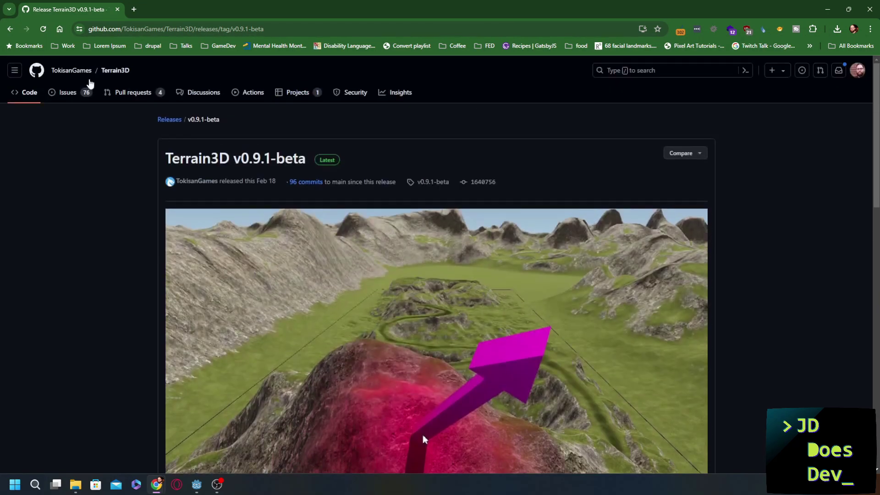
{"action": "left_click", "coordinate": [9, 30]}
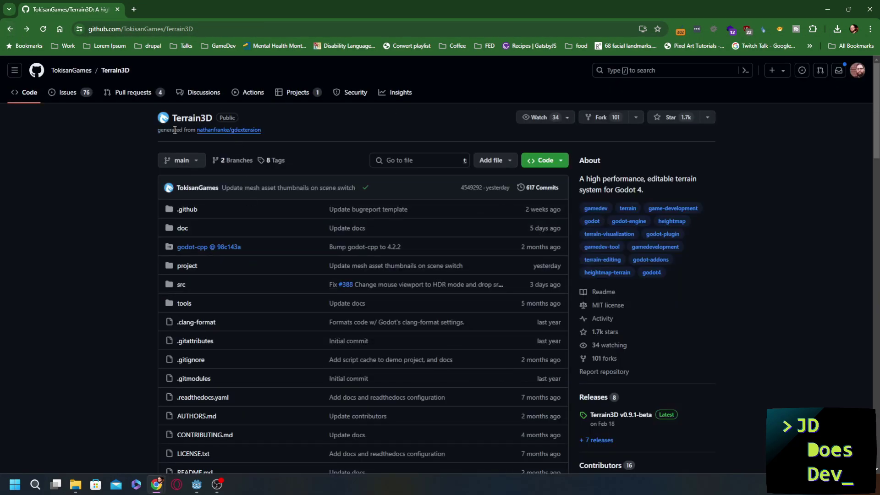
{"action": "left_click", "coordinate": [218, 131]}
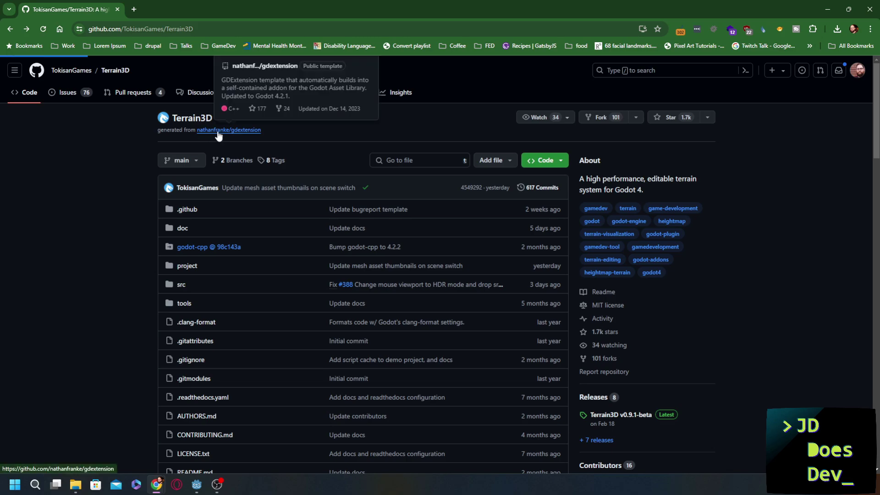
{"action": "scroll", "coordinate": [115, 302], "scroll_direction": "down", "scroll_amount": 3}
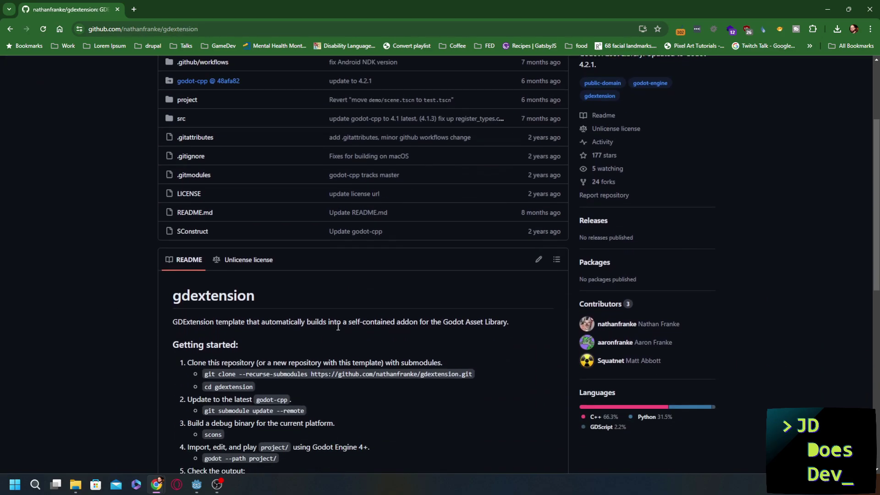
{"action": "scroll", "coordinate": [398, 323], "scroll_direction": "down", "scroll_amount": 2}
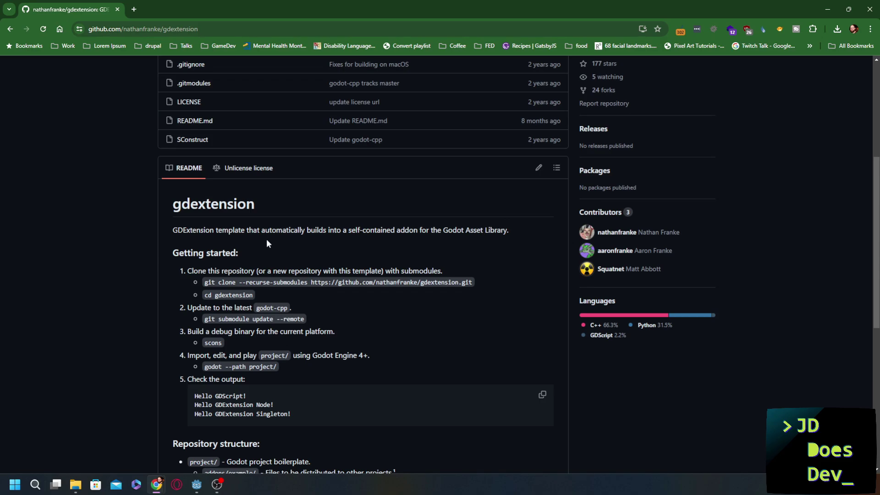
{"action": "scroll", "coordinate": [143, 281], "scroll_direction": "down", "scroll_amount": 7}
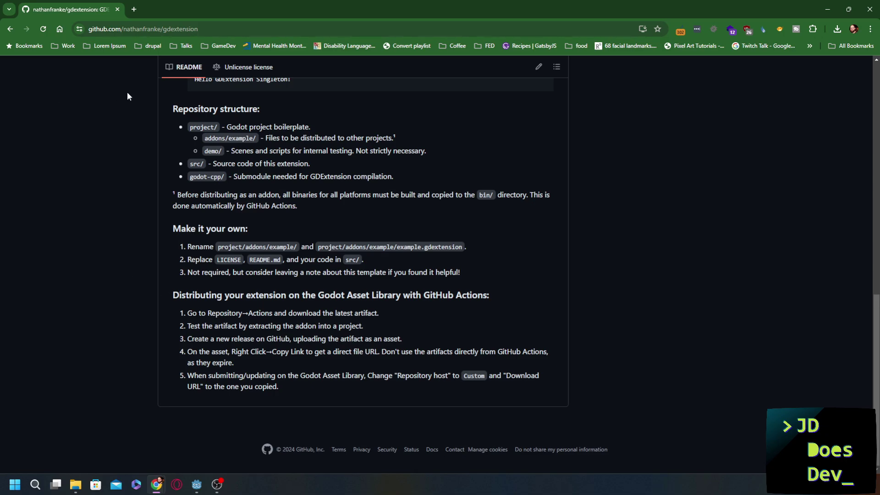
{"action": "scroll", "coordinate": [181, 223], "scroll_direction": "up", "scroll_amount": 5}
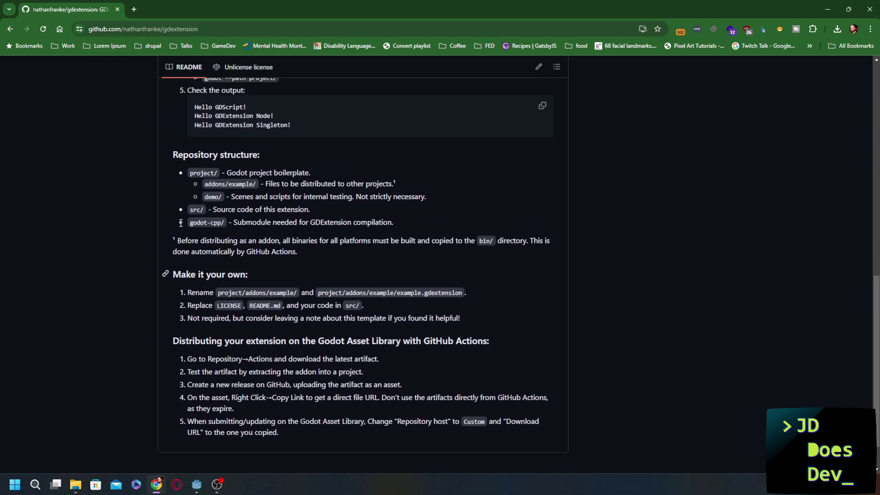
{"action": "scroll", "coordinate": [275, 301], "scroll_direction": "up", "scroll_amount": 3}
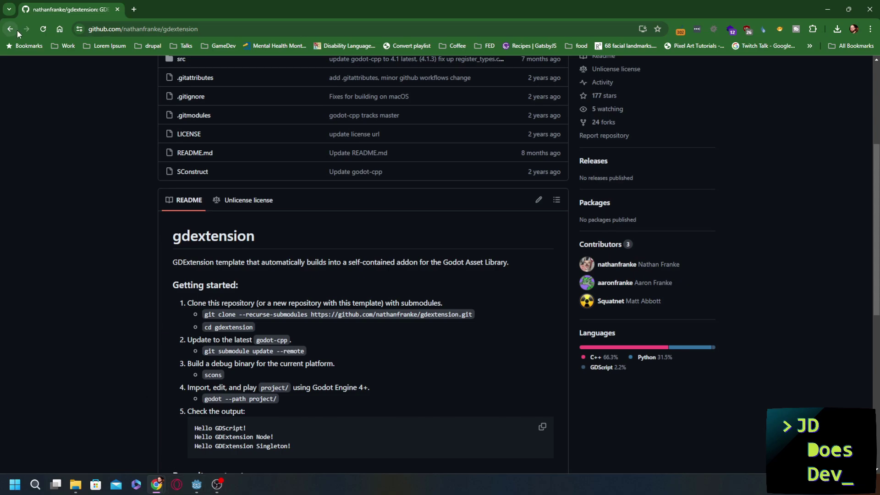
{"action": "key", "text": "alt+Left"}
Step: Switch to Godot, save and restart the editor to load the extension, and expand the project's addons folder
{"action": "left_click", "coordinate": [197, 484]}
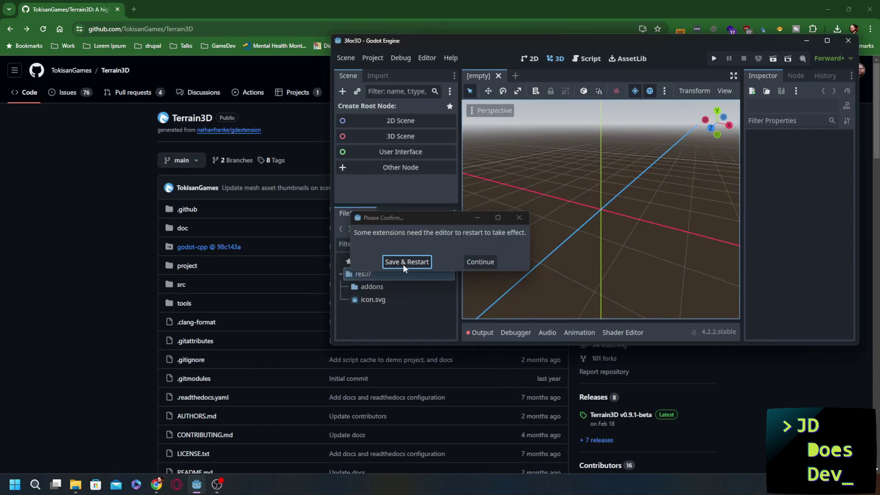
{"action": "left_click", "coordinate": [403, 264]}
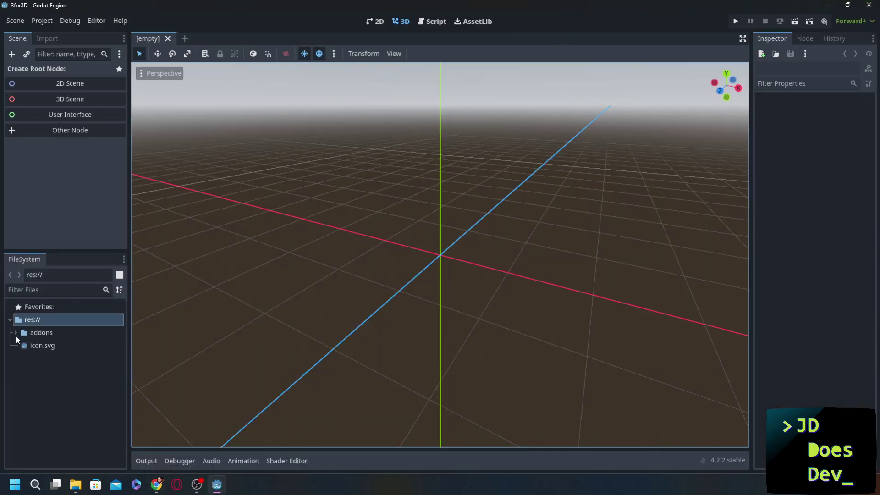
{"action": "left_click", "coordinate": [15, 333]}
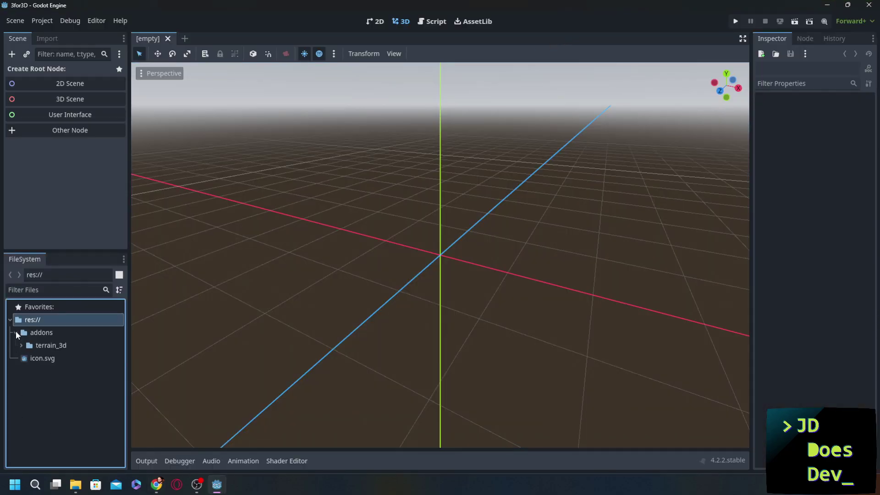
{"action": "left_click", "coordinate": [42, 347]}
{"action": "left_click", "coordinate": [76, 438]}
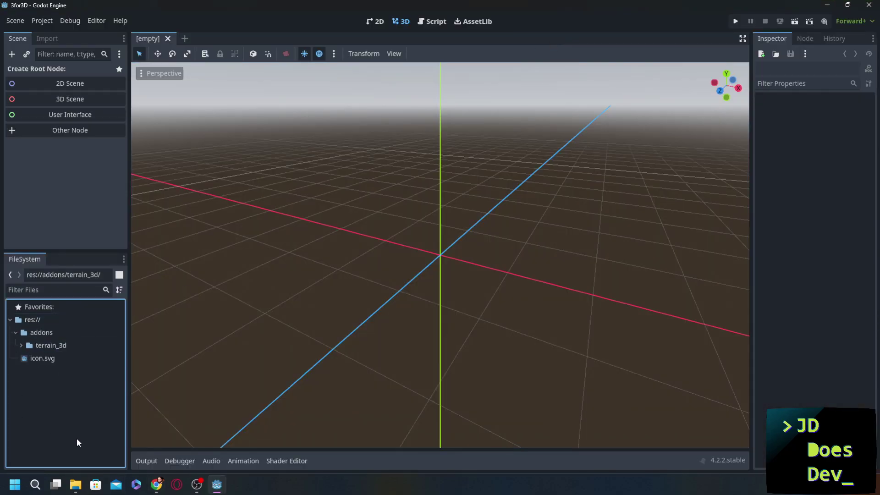
Step: Enable the Terrain3D plugin in the project settings and close them
{"action": "left_click", "coordinate": [43, 21]}
{"action": "left_click", "coordinate": [48, 33]}
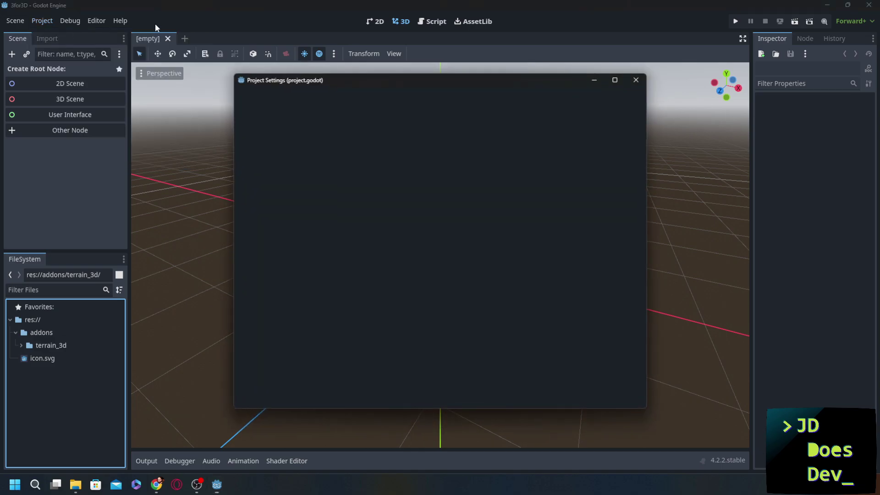
{"action": "left_click", "coordinate": [470, 100]}
{"action": "left_click", "coordinate": [345, 146]}
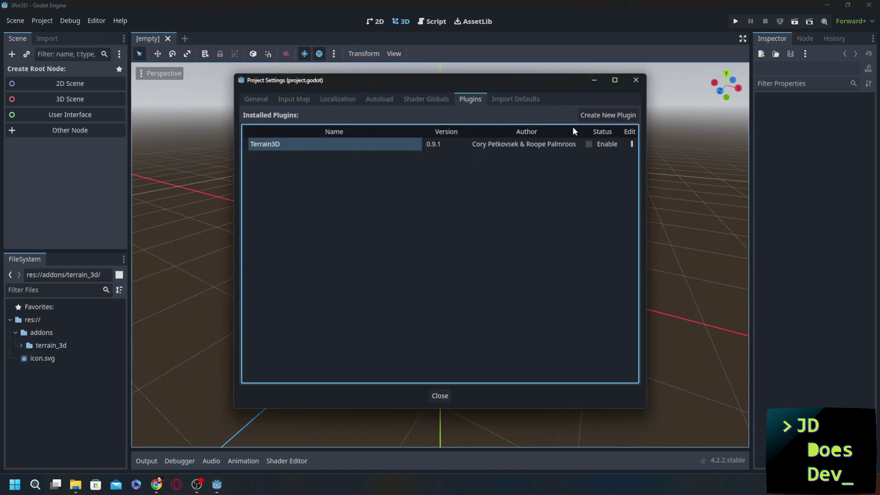
{"action": "left_click", "coordinate": [588, 144]}
{"action": "left_click", "coordinate": [440, 396]}
Step: Check the output log and the debugger, adjusting the height of the debugger area
{"action": "left_click", "coordinate": [147, 461]}
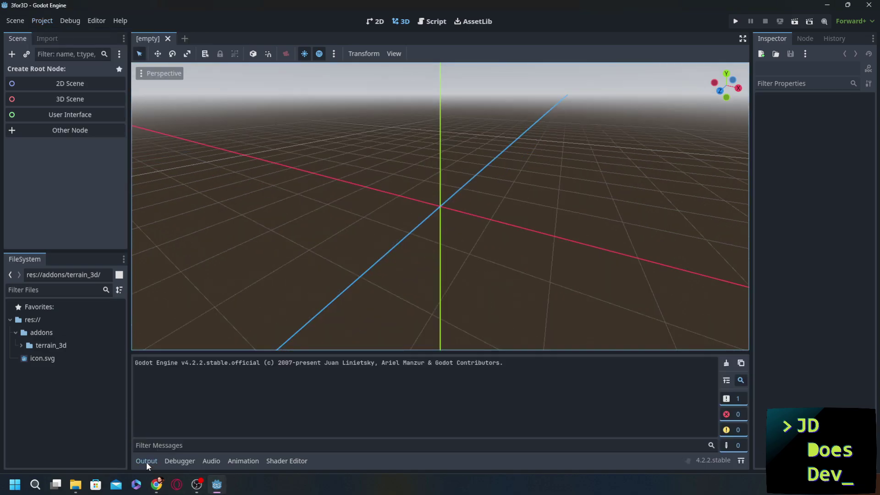
{"action": "left_click", "coordinate": [180, 461]}
{"action": "left_click_drag", "start_coordinate": [292, 333], "coordinate": [294, 274]}
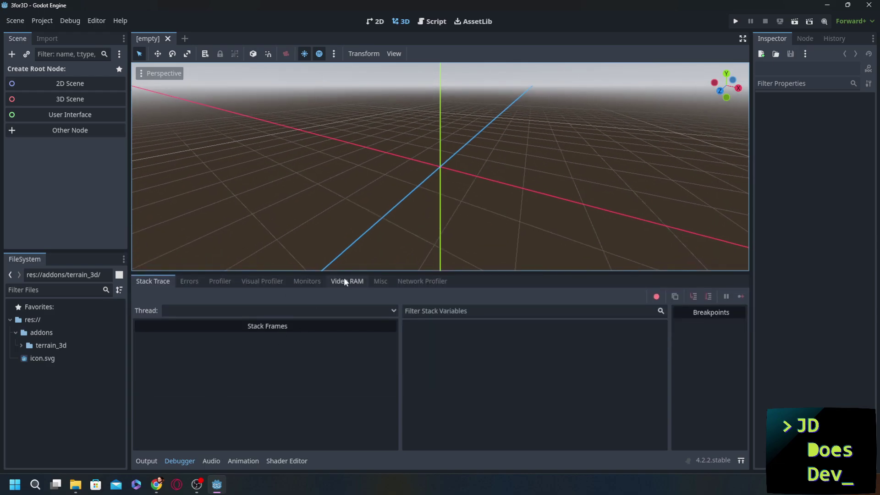
{"action": "left_click_drag", "start_coordinate": [394, 276], "coordinate": [397, 290]}
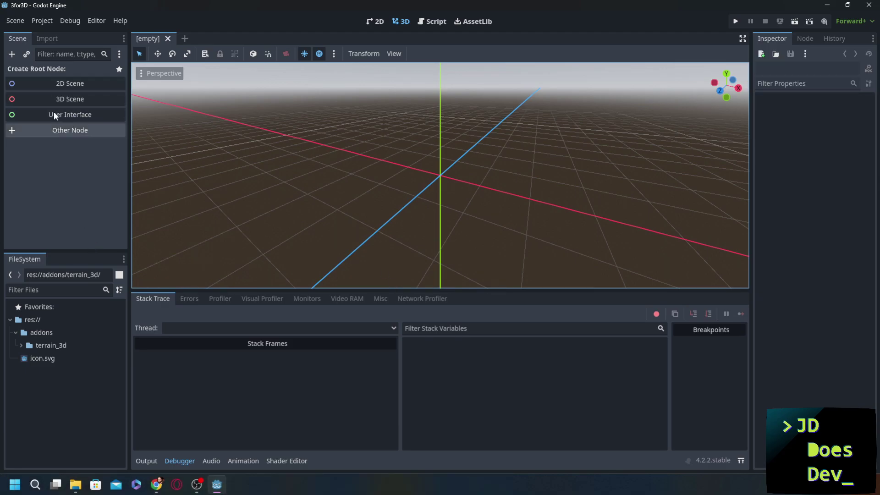
Step: Create a 3D scene root node and try to add a Terrain3D node as its child
{"action": "left_click", "coordinate": [62, 100]}
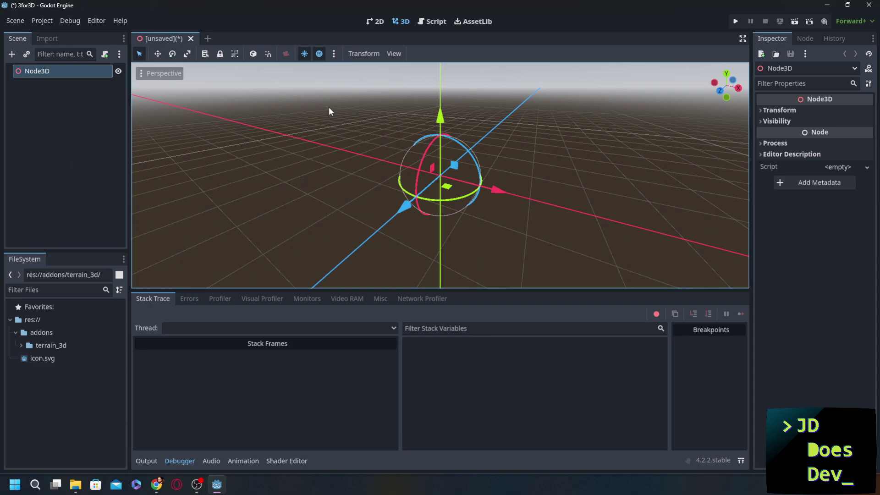
{"action": "key", "text": "ctrl+a"}
{"action": "scroll", "coordinate": [357, 242], "scroll_direction": "down", "scroll_amount": 3}
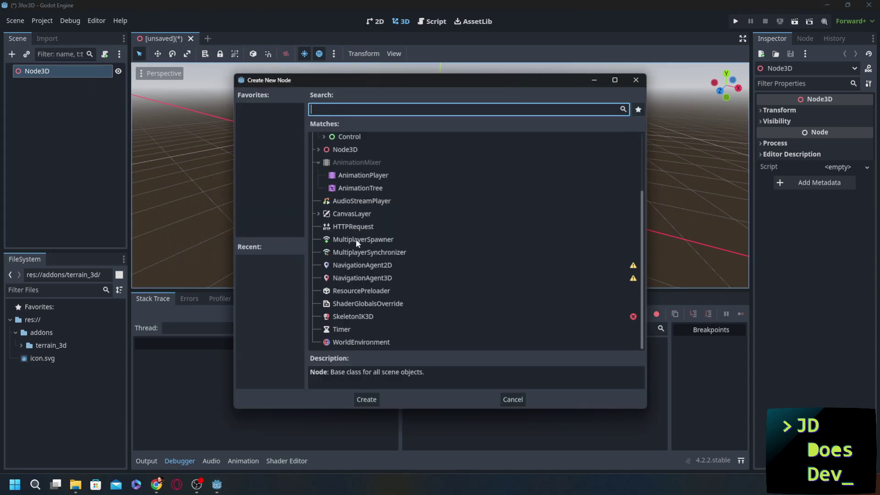
{"action": "scroll", "coordinate": [355, 237], "scroll_direction": "up", "scroll_amount": 3}
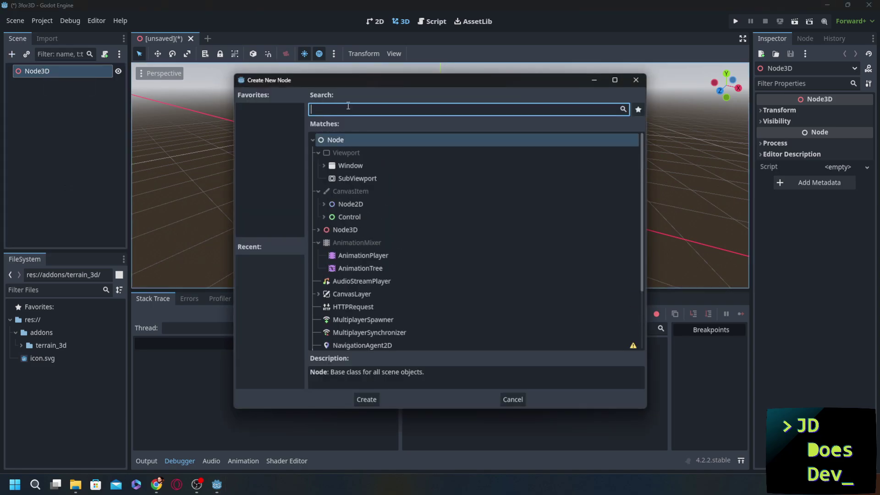
{"action": "type", "text": "terr"}
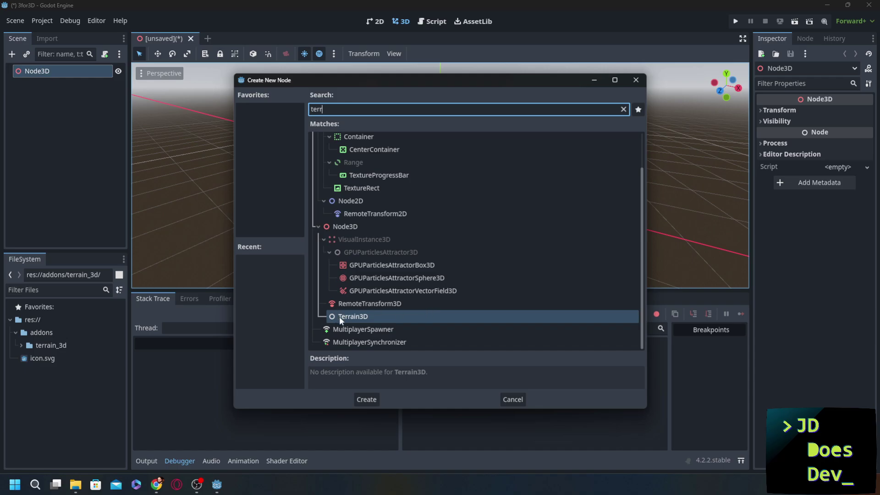
{"action": "double_click", "coordinate": [339, 316]}
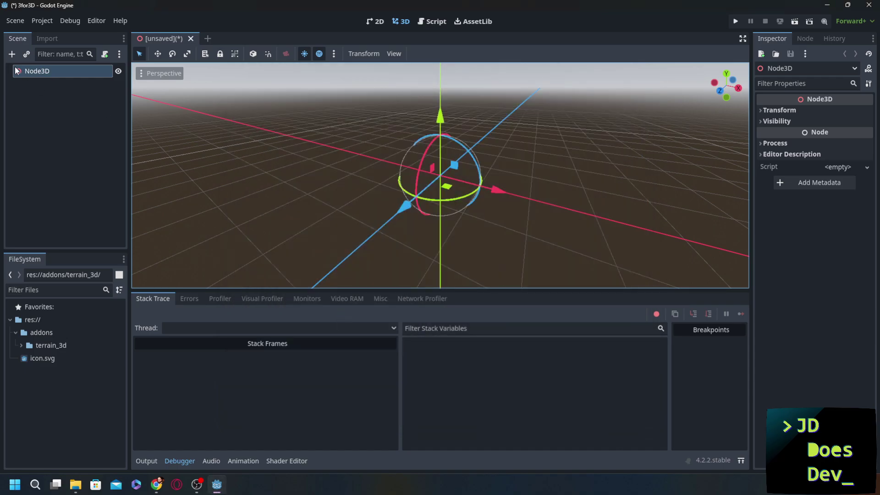
Step: Select the Terrain3D node and set its material's World Background to None
{"action": "middle_click_drag", "start_coordinate": [271, 134], "coordinate": [420, 228]}
{"action": "scroll", "coordinate": [326, 149], "scroll_direction": "down", "scroll_amount": 5}
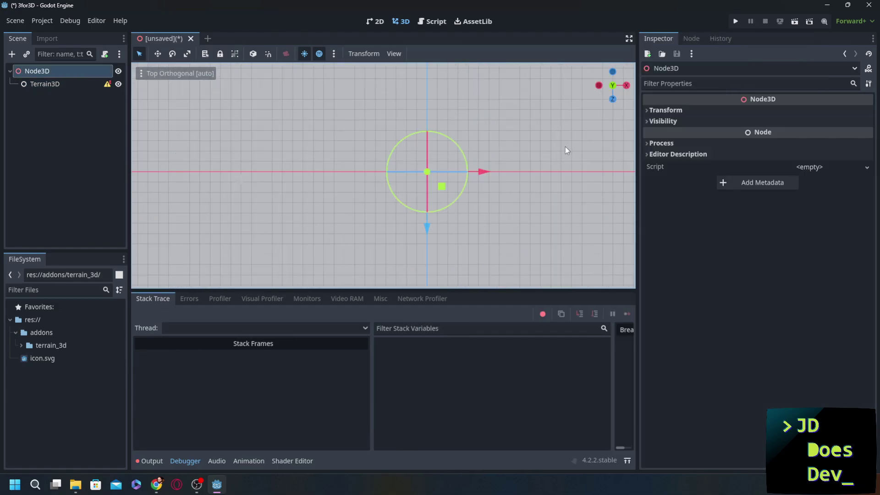
{"action": "scroll", "coordinate": [566, 151], "scroll_direction": "up", "scroll_amount": 5}
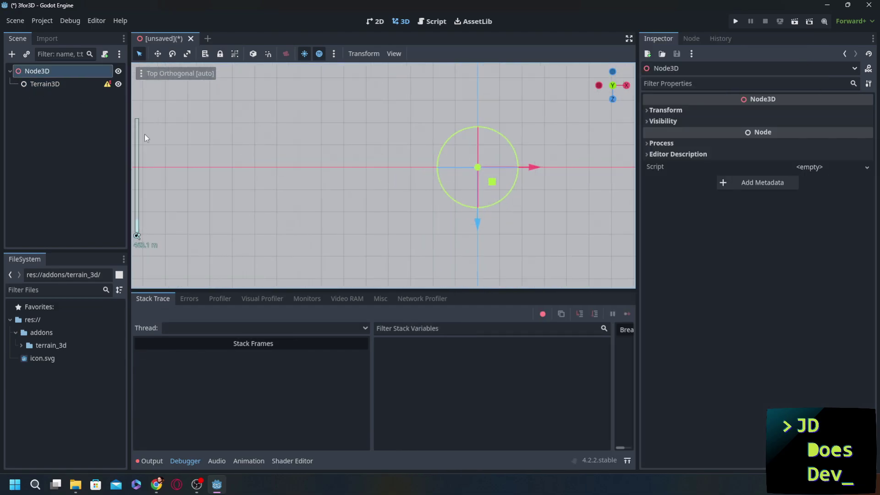
{"action": "left_click", "coordinate": [51, 83]}
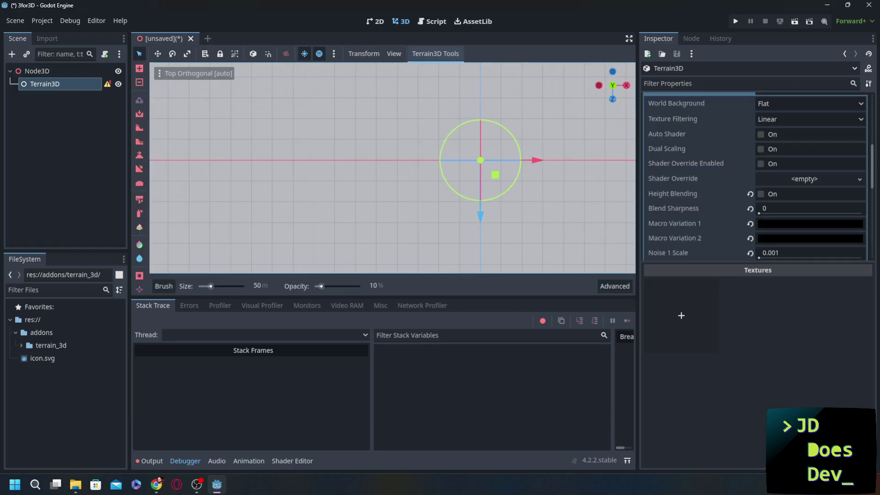
{"action": "scroll", "coordinate": [690, 128], "scroll_direction": "up", "scroll_amount": 3}
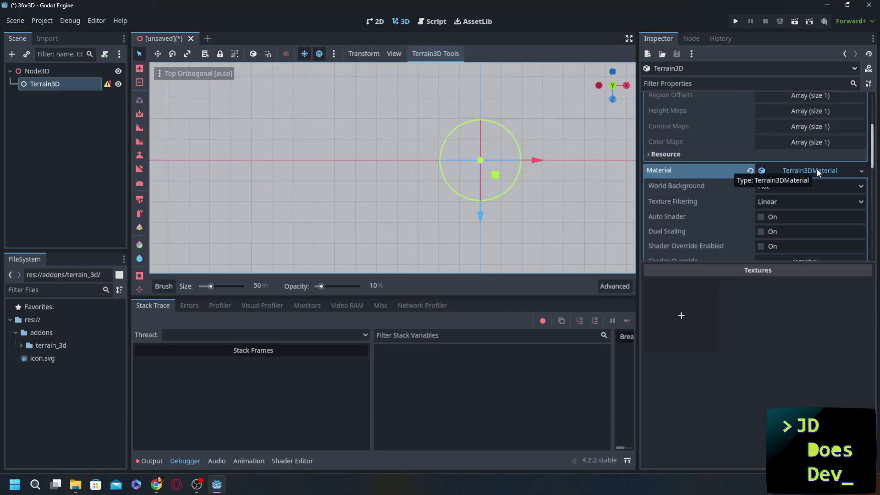
{"action": "scroll", "coordinate": [756, 169], "scroll_direction": "down", "scroll_amount": 2}
{"action": "left_click", "coordinate": [761, 142]}
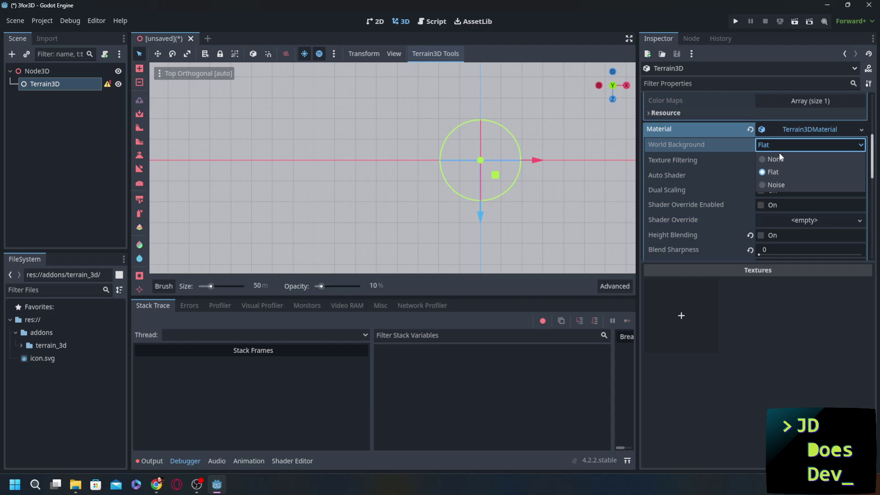
{"action": "left_click", "coordinate": [780, 158]}
Step: Turn off the Checkered debug view in the Terrain3D material and look over the terrain in perspective
{"action": "scroll", "coordinate": [770, 183], "scroll_direction": "down", "scroll_amount": 5}
{"action": "left_click", "coordinate": [771, 158]}
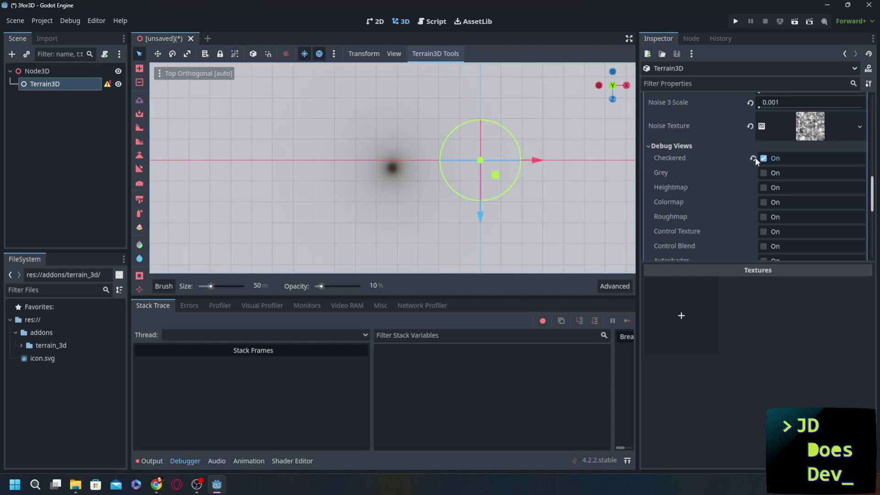
{"action": "left_click", "coordinate": [753, 159]}
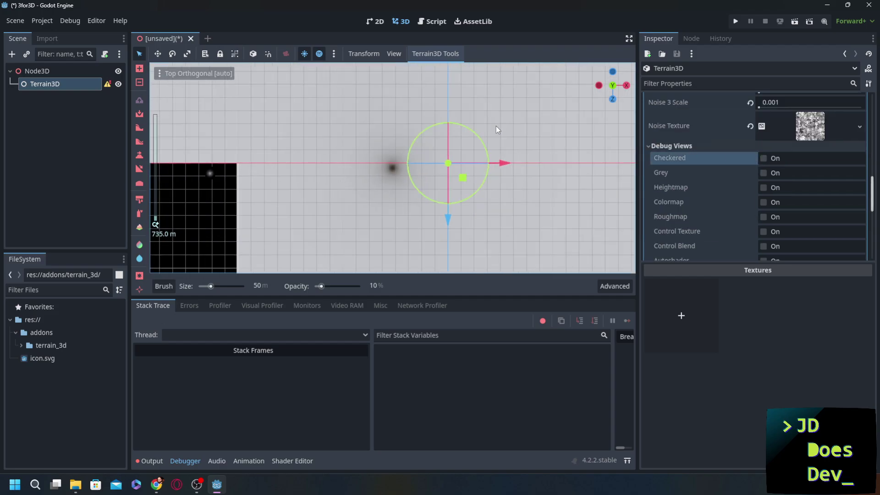
{"action": "middle_click_drag", "start_coordinate": [496, 126], "coordinate": [348, 252]}
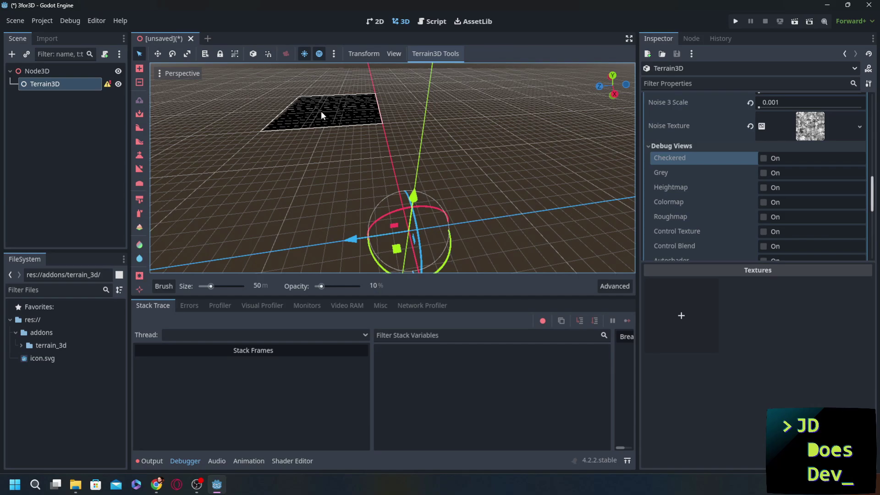
{"action": "middle_click_drag", "start_coordinate": [399, 156], "coordinate": [407, 205]}
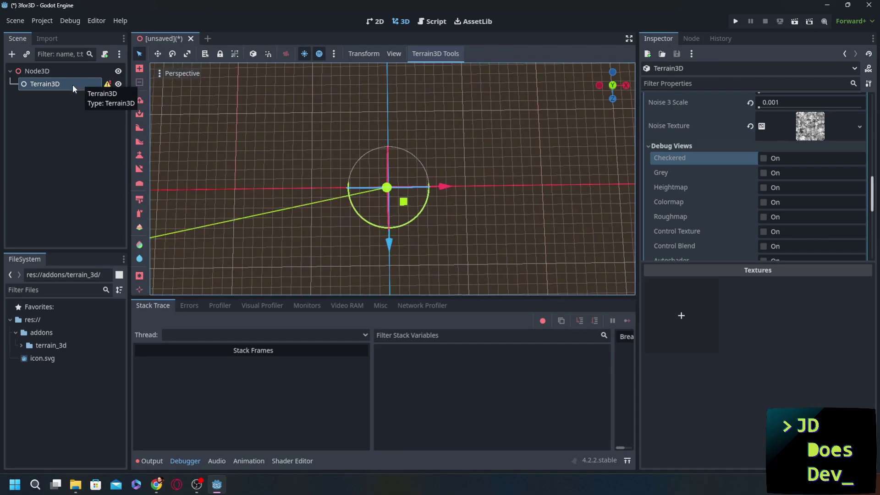
Step: Read the configuration warning of the Terrain3D node and dismiss it
{"action": "mouse_move", "coordinate": [108, 86]}
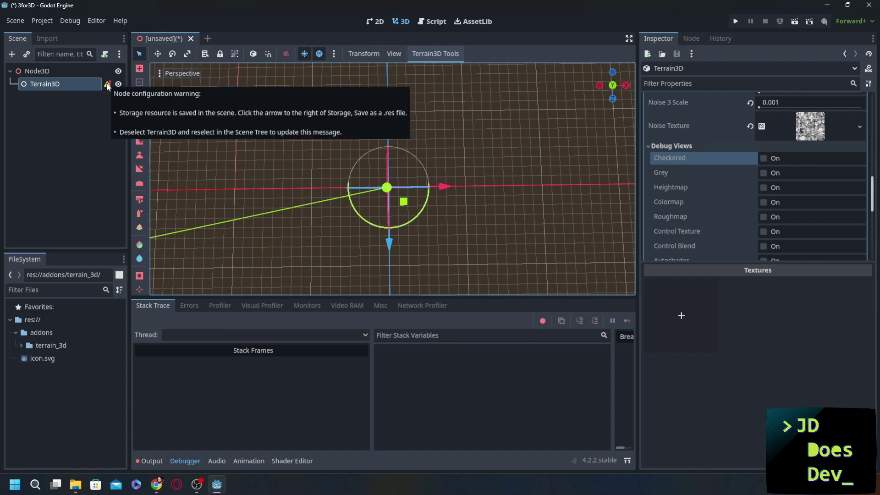
{"action": "left_click", "coordinate": [109, 84]}
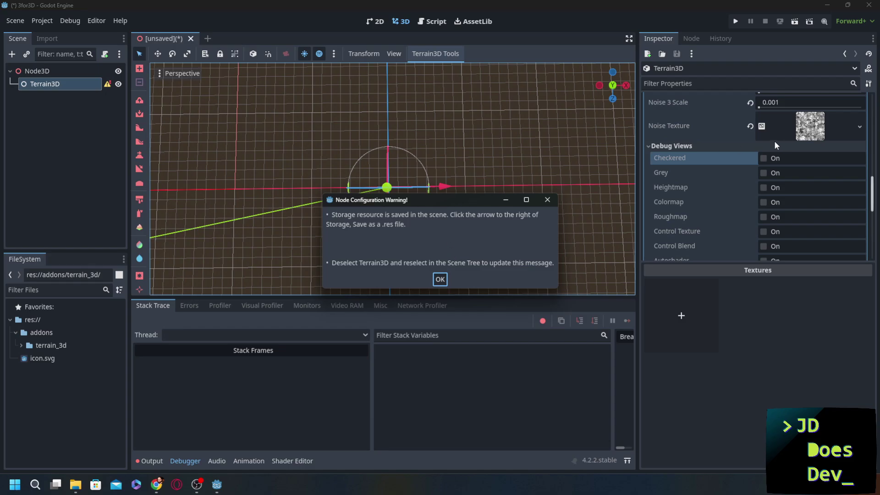
{"action": "left_click", "coordinate": [440, 279]}
Step: Start saving the Terrain3D node's storage resource to a file and create a project folder named Resources for it
{"action": "scroll", "coordinate": [692, 161], "scroll_direction": "up", "scroll_amount": 15}
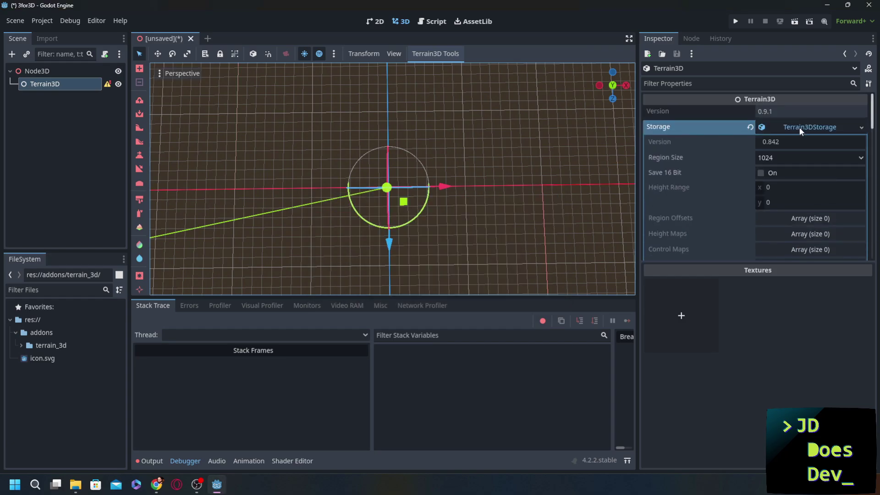
{"action": "left_click", "coordinate": [861, 128]}
{"action": "left_click", "coordinate": [798, 235]}
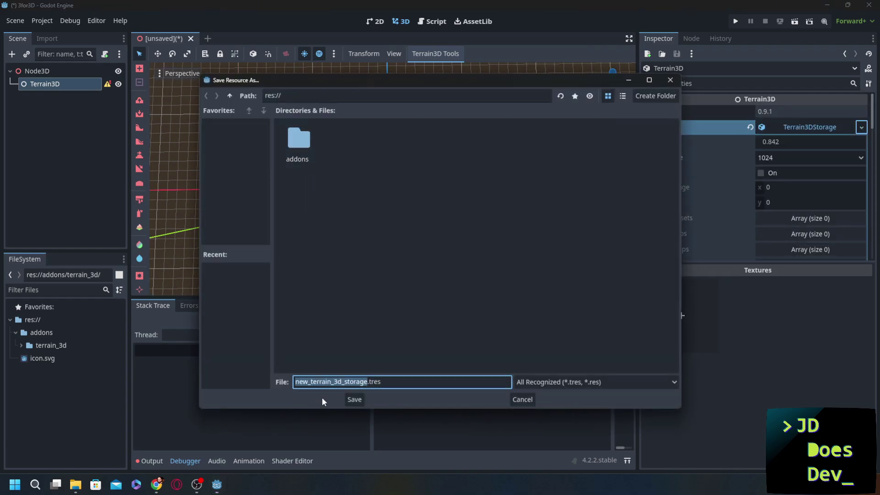
{"action": "left_click", "coordinate": [661, 95]}
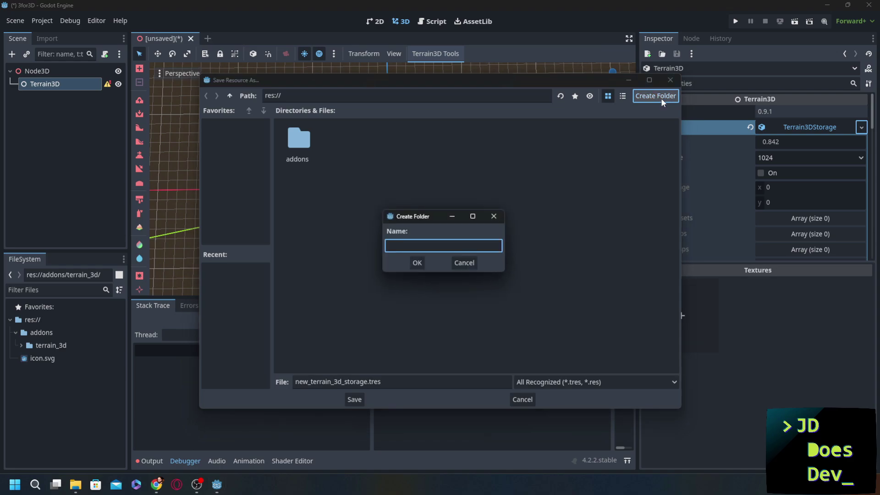
{"action": "type", "text": "Resources"}
{"action": "key", "text": "Return"}
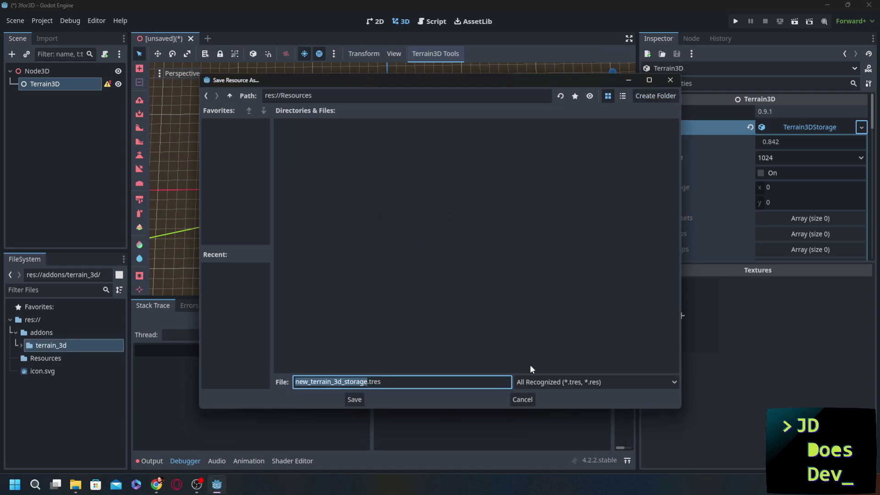
Step: Save the storage resource in the Resources folder as Terrain3DStorage.res
{"action": "type", "text": "Terrain3"}
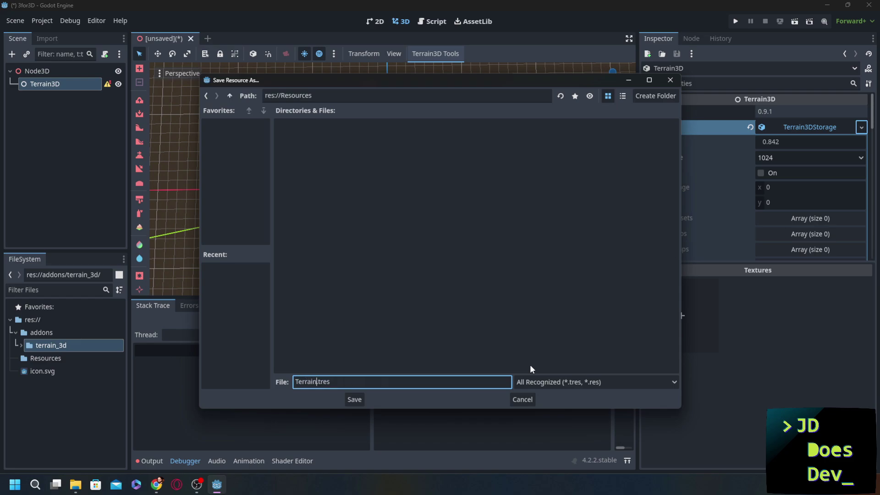
{"action": "type", "text": "DSot"}
{"action": "key", "text": "BackSpace"}
{"action": "key", "text": "BackSpace"}
{"action": "type", "text": "torage"}
{"action": "key", "text": "Right"}
{"action": "key", "text": "Delete"}
{"action": "key", "text": "Return"}
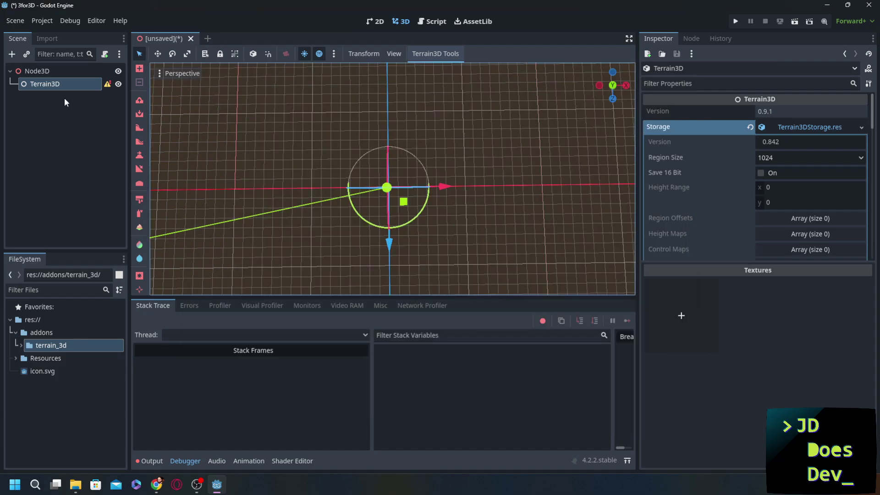
Step: Refresh the Terrain3D node's warning by reselecting the node, opening an empty scene and returning to the unsaved one
{"action": "left_click", "coordinate": [35, 71]}
{"action": "left_click", "coordinate": [42, 84]}
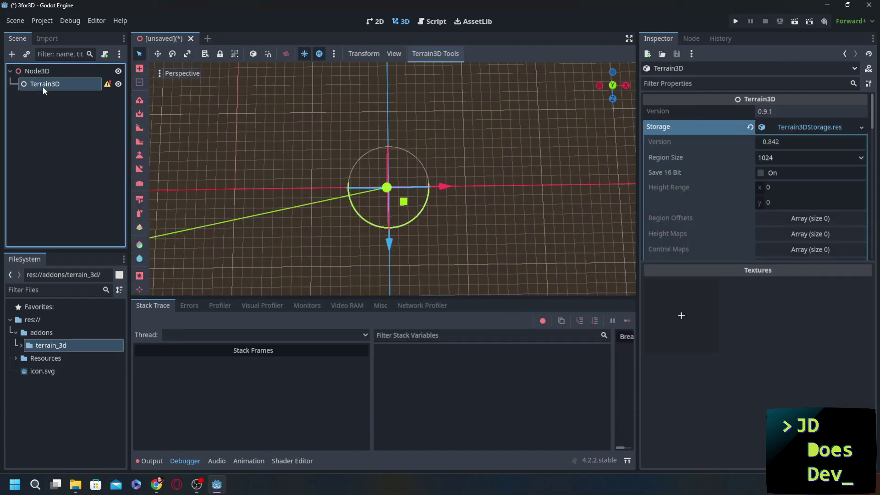
{"action": "left_click", "coordinate": [208, 39]}
{"action": "left_click", "coordinate": [166, 38]}
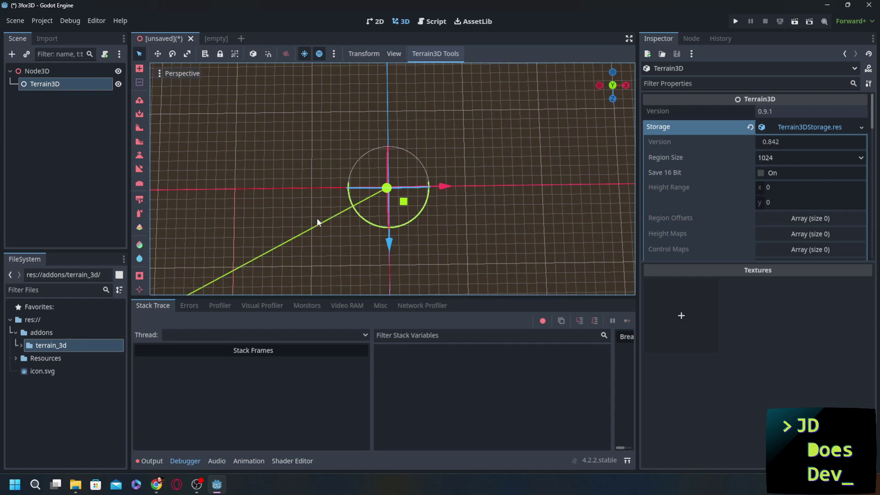
Step: Examine the Terrain3D texture packing tool's albedo, height, normal and roughness inputs, and close it
{"action": "key", "text": "KP_1"}
{"action": "middle_click_drag", "start_coordinate": [336, 160], "coordinate": [299, 182]}
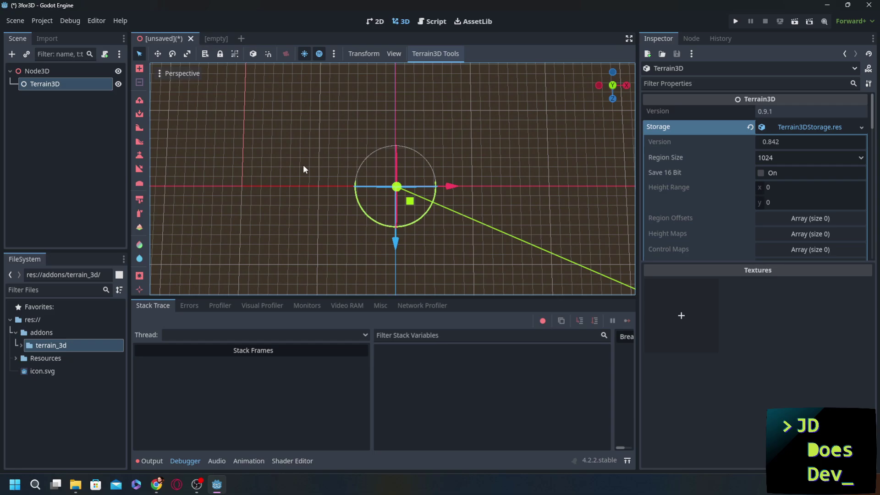
{"action": "scroll", "coordinate": [309, 161], "scroll_direction": "up", "scroll_amount": 5}
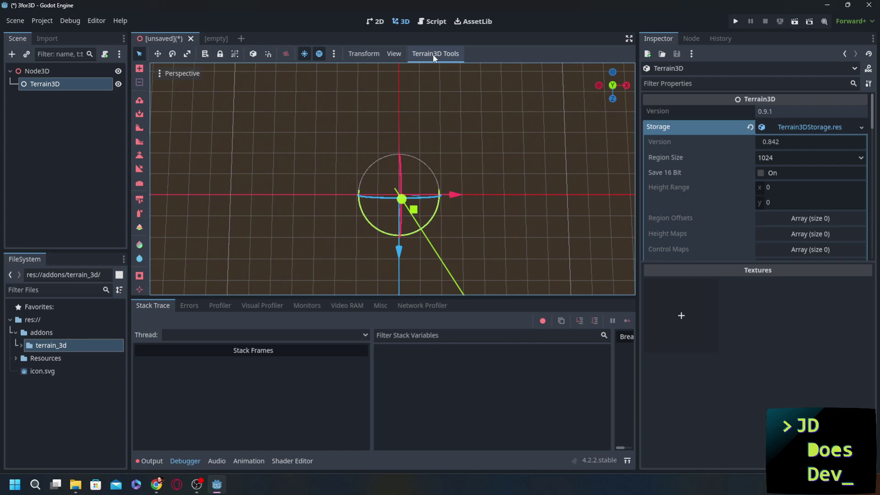
{"action": "left_click", "coordinate": [433, 56]}
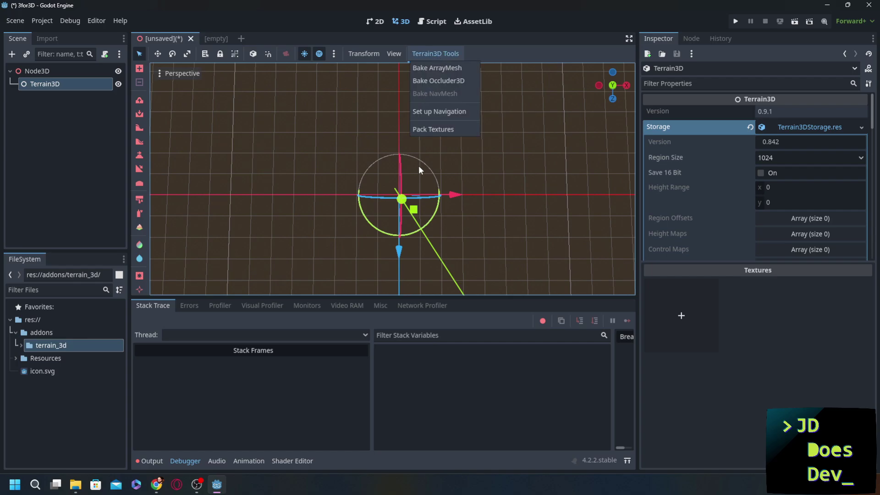
{"action": "left_click", "coordinate": [431, 128]}
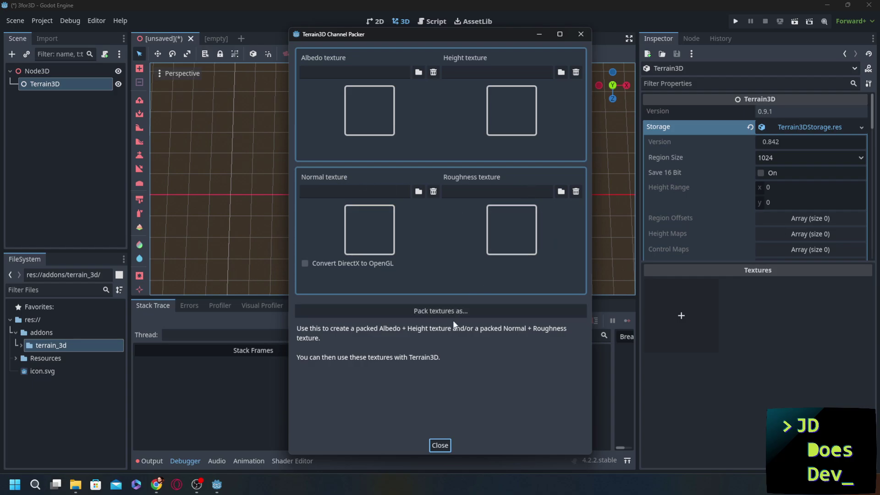
{"action": "left_click", "coordinate": [440, 445]}
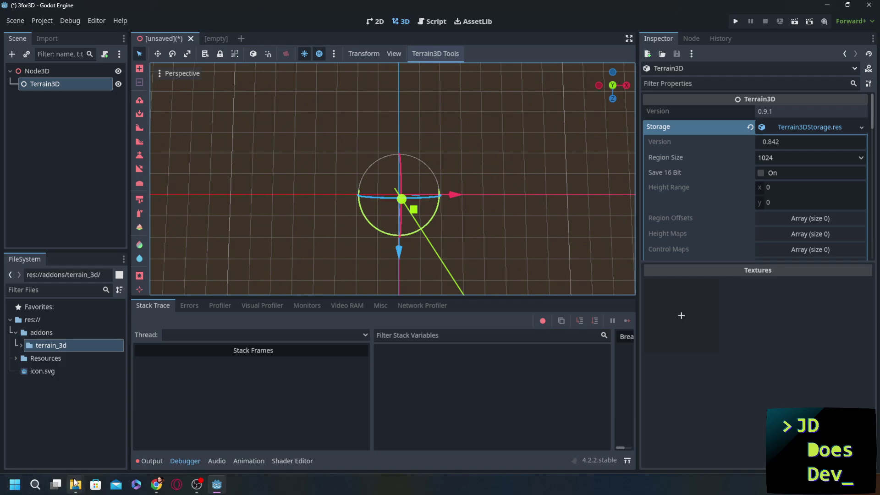
Step: Switch to the Chrome window with the Terrain3D page, go to ambientcg.com and list its materials
{"action": "mouse_move", "coordinate": [79, 488]}
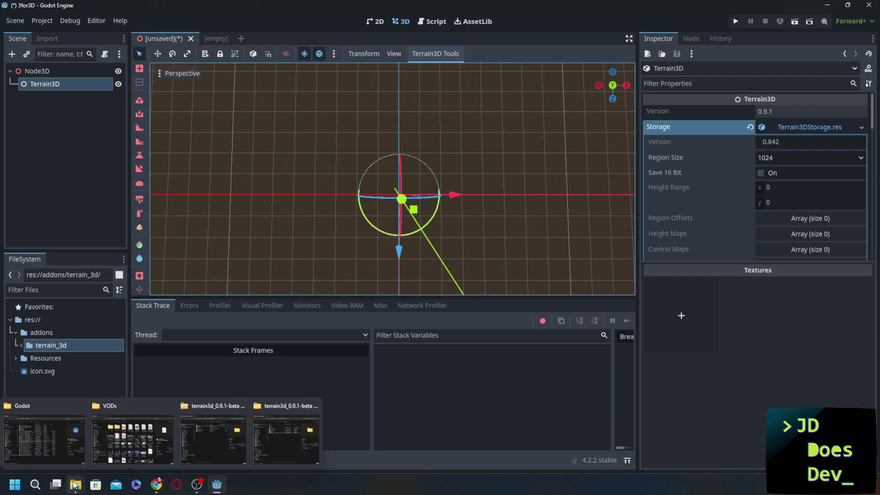
{"action": "mouse_move", "coordinate": [156, 484]}
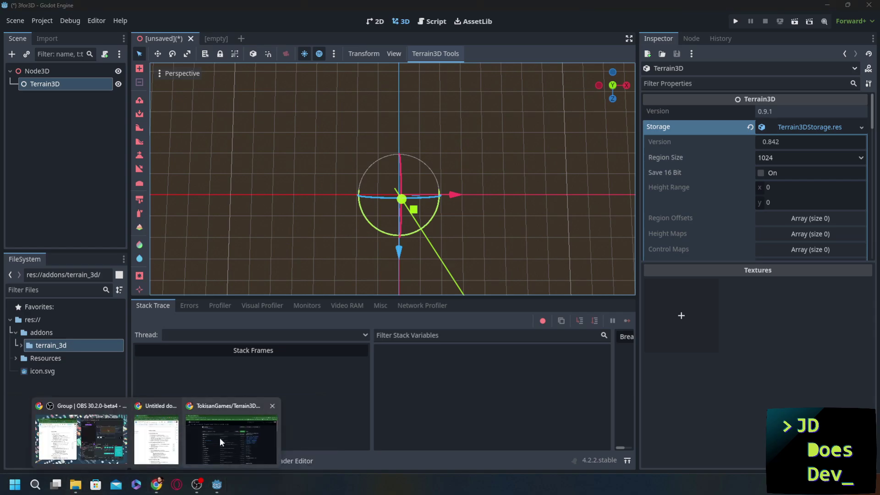
{"action": "left_click", "coordinate": [247, 447]}
{"action": "left_click", "coordinate": [137, 11]}
{"action": "type", "text": "ambientcg.com"}
{"action": "key", "text": "Return"}
{"action": "left_click", "coordinate": [85, 68]}
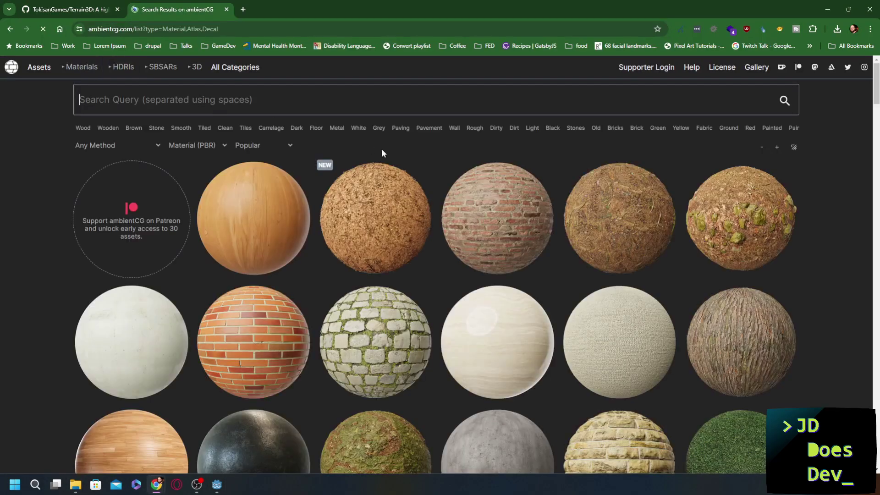
Step: Download the Grass 004 material as a 1K-JPG zip into the GameAssets folder
{"action": "scroll", "coordinate": [341, 165], "scroll_direction": "down", "scroll_amount": 6}
{"action": "left_click", "coordinate": [373, 314]}
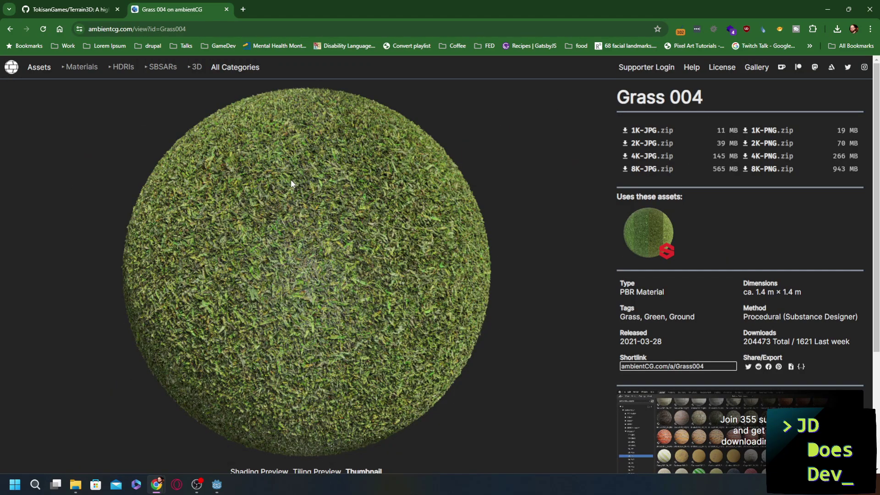
{"action": "left_click", "coordinate": [648, 132]}
{"action": "left_click", "coordinate": [29, 183]}
{"action": "left_click", "coordinate": [543, 284]}
Step: Return to the material list and download Paving Stones 138 as a 1K-JPG zip into GameAssets
{"action": "left_click", "coordinate": [11, 29]}
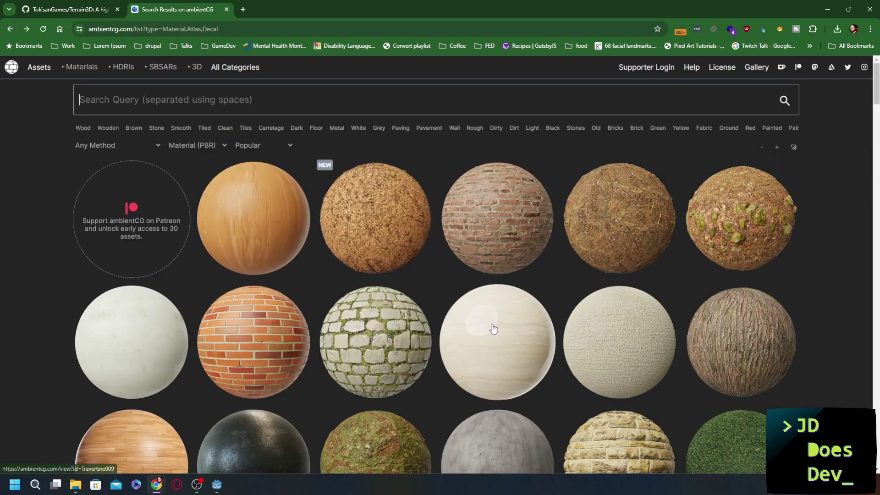
{"action": "scroll", "coordinate": [386, 251], "scroll_direction": "down", "scroll_amount": 2}
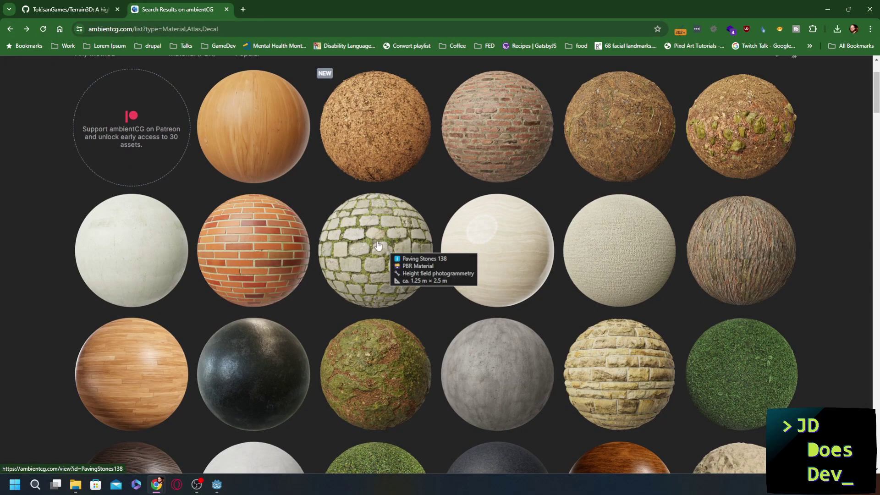
{"action": "left_click", "coordinate": [386, 250]}
{"action": "left_click", "coordinate": [642, 134]}
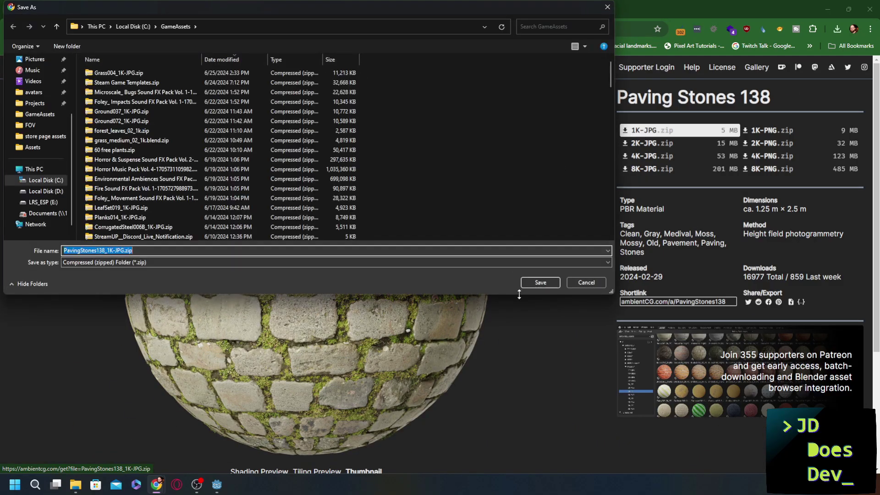
{"action": "left_click", "coordinate": [536, 280]}
Step: Go back to the material list, find a mossy cliff rock texture and open the Rock 051 page
{"action": "key", "text": "alt+Left"}
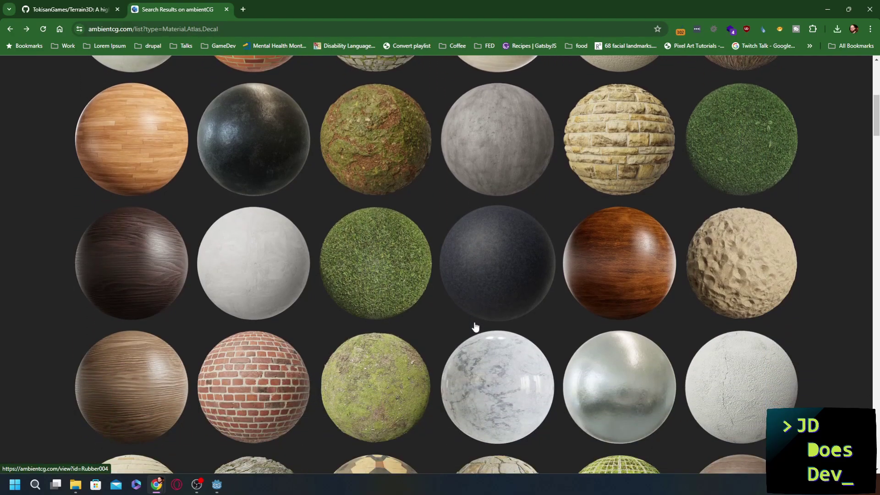
{"action": "scroll", "coordinate": [475, 327], "scroll_direction": "down", "scroll_amount": 4}
{"action": "scroll", "coordinate": [513, 300], "scroll_direction": "up", "scroll_amount": 5}
{"action": "scroll", "coordinate": [514, 300], "scroll_direction": "down", "scroll_amount": 5}
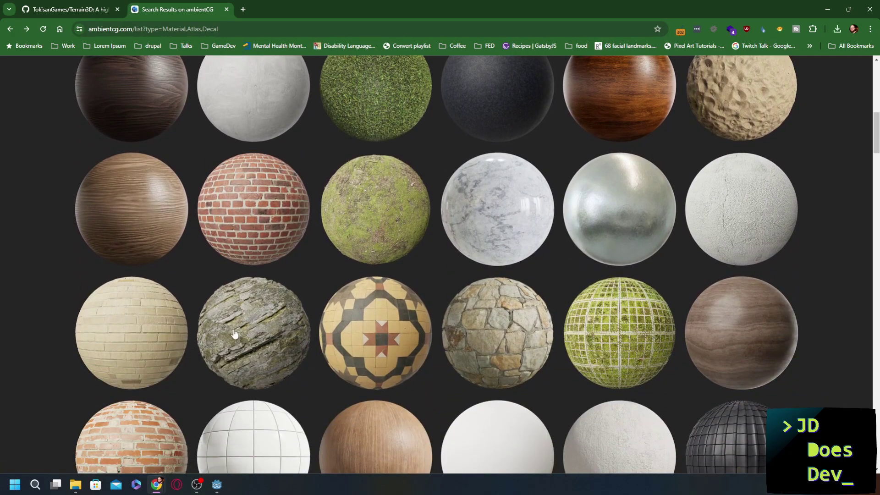
{"action": "left_click", "coordinate": [234, 334]}
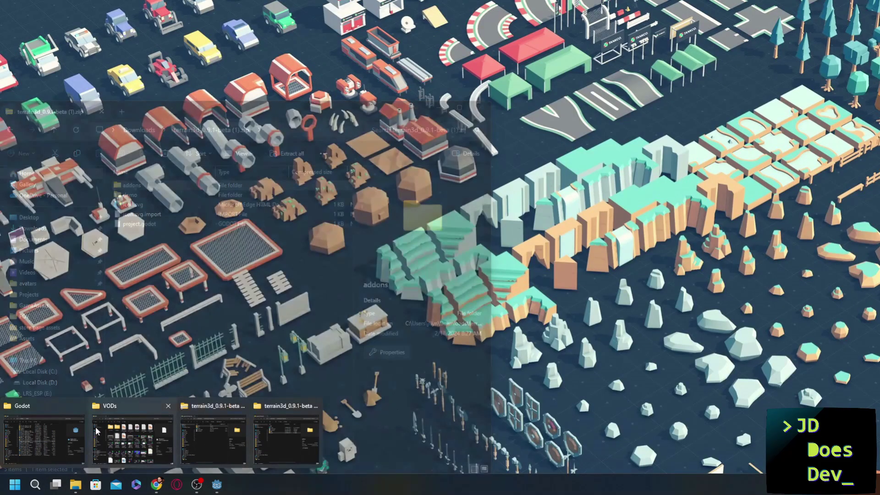
Step: Open the GameAssets folder in File Explorer and extract the PavingStones138_1K-JPG zip there
{"action": "left_click", "coordinate": [213, 437]}
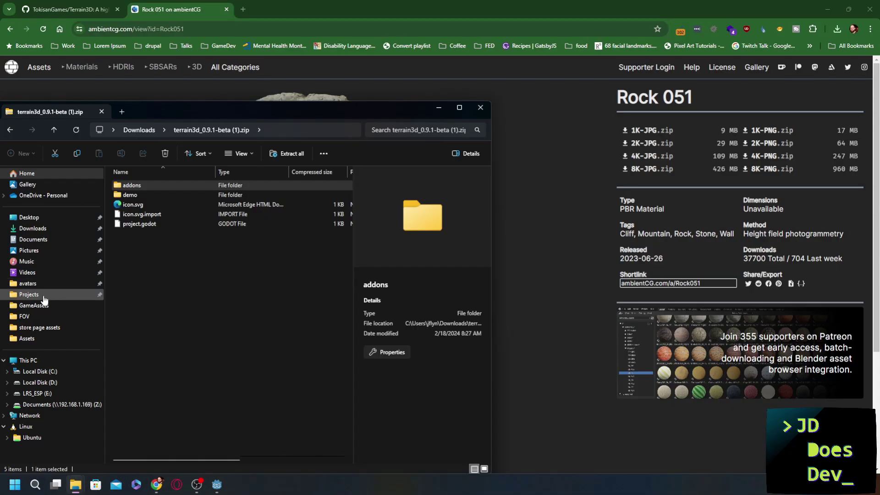
{"action": "left_click", "coordinate": [45, 306]}
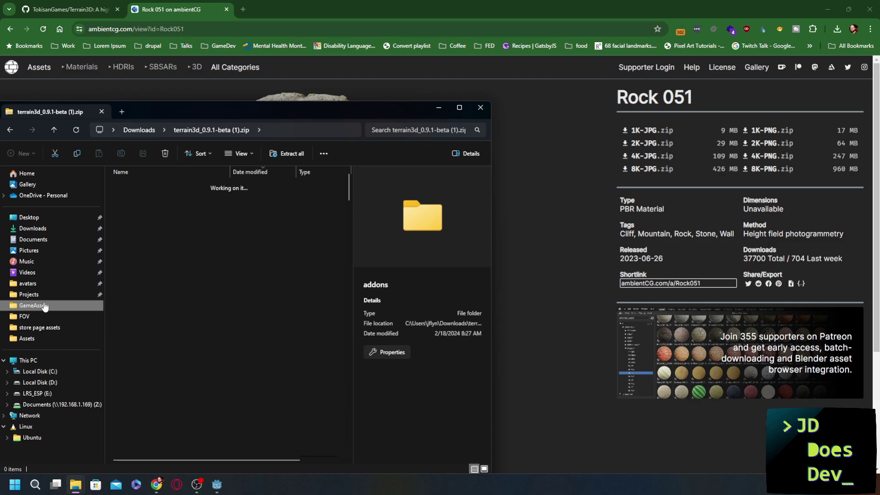
{"action": "left_click", "coordinate": [147, 204]}
{"action": "left_click", "coordinate": [154, 186], "text": "shift"}
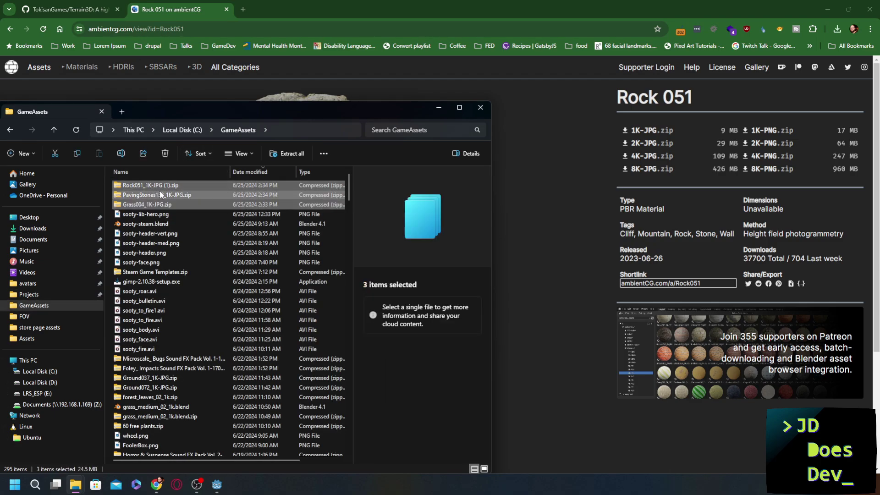
{"action": "right_click", "coordinate": [160, 194]}
{"action": "left_click", "coordinate": [195, 246]}
{"action": "key", "text": "Return"}
{"action": "left_click", "coordinate": [504, 19]}
Step: Extract the Grass004_1K-JPG and Rock051_1K-JPG (1) zips into GameAssets and move the File Explorer window aside
{"action": "right_click", "coordinate": [138, 204]}
{"action": "left_click", "coordinate": [173, 257]}
{"action": "left_click", "coordinate": [522, 330]}
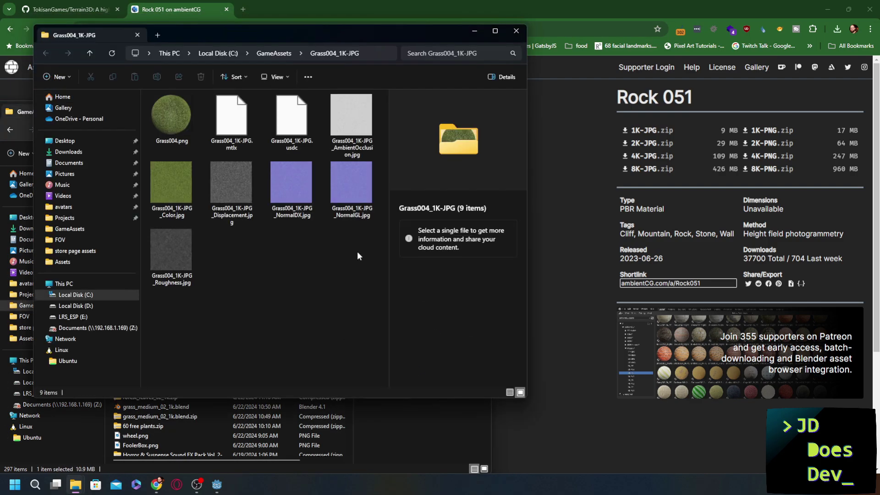
{"action": "left_click", "coordinate": [518, 27]}
{"action": "right_click", "coordinate": [138, 185]}
{"action": "left_click", "coordinate": [174, 237]}
{"action": "left_click", "coordinate": [523, 330]}
{"action": "left_click", "coordinate": [529, 44]}
{"action": "left_click_drag", "start_coordinate": [250, 110], "coordinate": [0, 83]}
Step: Switch to Godot and create a folder named Assets in the project's res:// root
{"action": "left_click", "coordinate": [216, 486]}
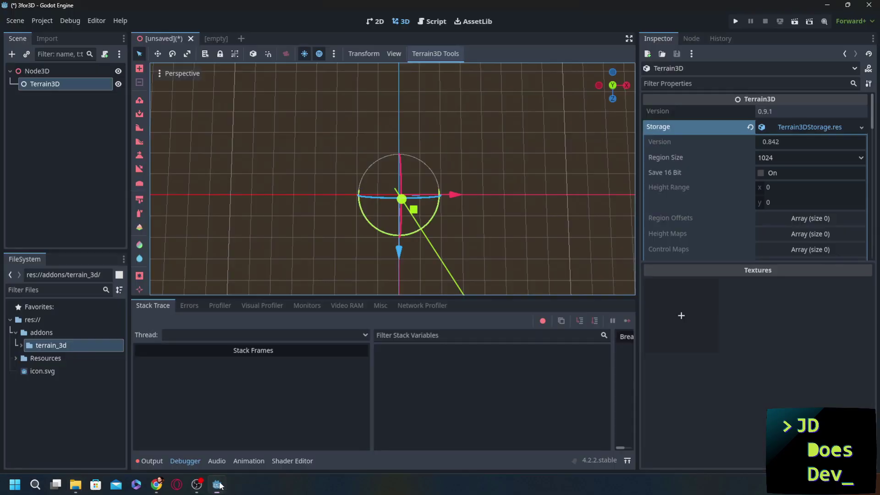
{"action": "left_click", "coordinate": [29, 320]}
{"action": "right_click", "coordinate": [29, 320]}
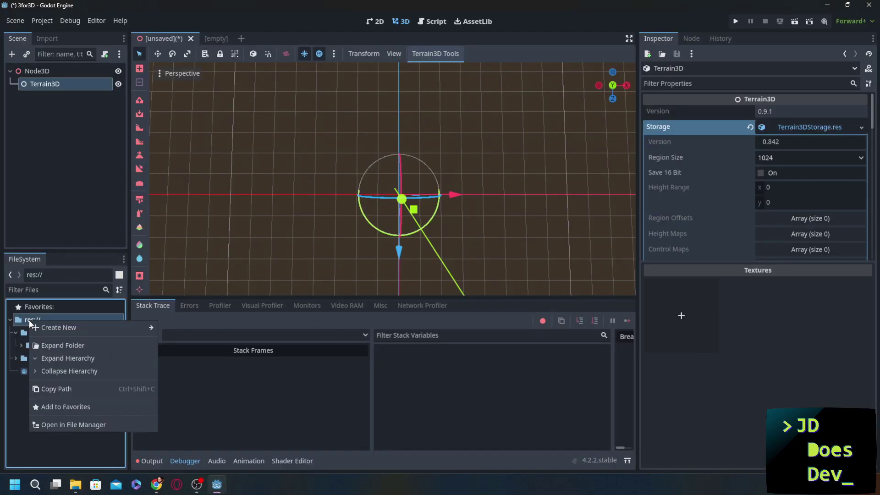
{"action": "mouse_move", "coordinate": [130, 328]}
{"action": "left_click", "coordinate": [182, 327]}
{"action": "type", "text": "Assets"}
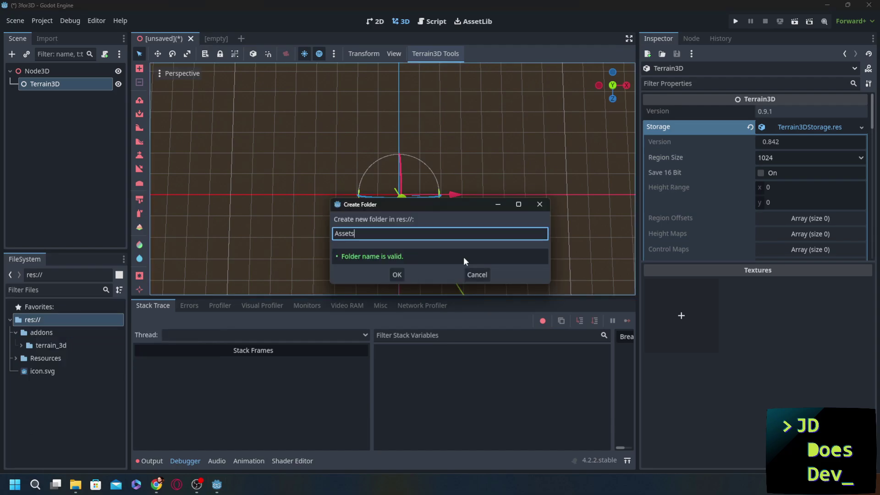
{"action": "key", "text": "Return"}
Step: Create a subfolder named Textures inside the Assets folder
{"action": "right_click", "coordinate": [40, 357]}
{"action": "mouse_move", "coordinate": [64, 305]}
{"action": "left_click", "coordinate": [174, 306]}
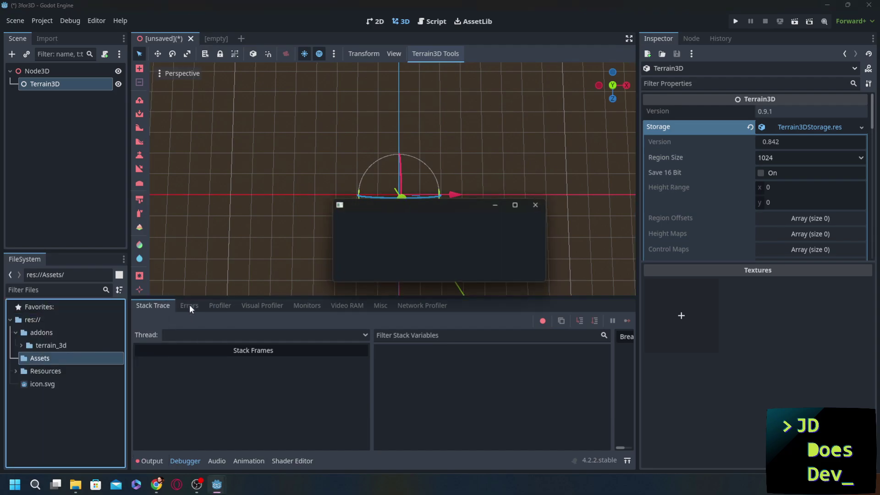
{"action": "type", "text": "Textures"}
{"action": "key", "text": "Return"}
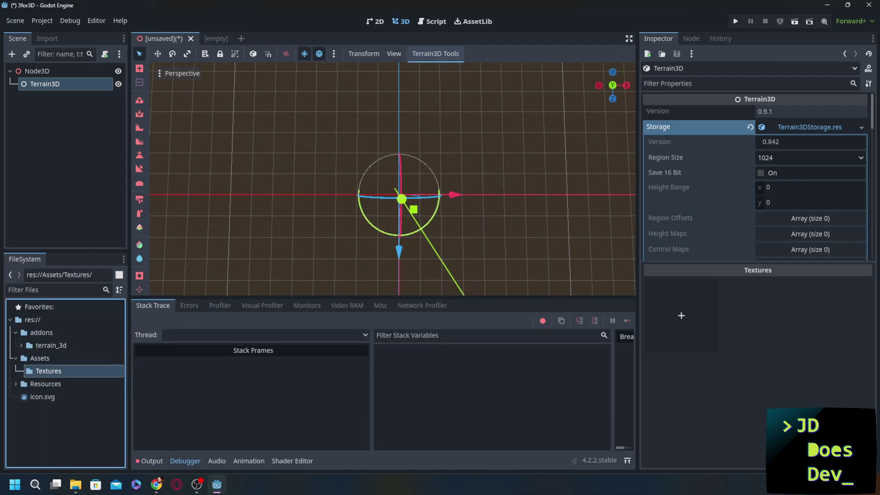
Step: Bring the extracted Grass004, PavingStones138 and Rock051 folders into the project's Assets/Textures folder and expand it
{"action": "key", "text": "alt+Tab"}
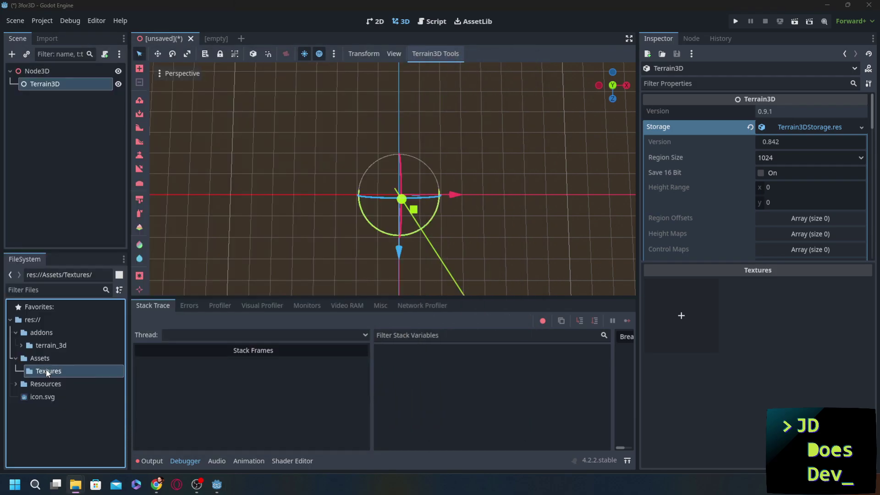
{"action": "left_click", "coordinate": [46, 369]}
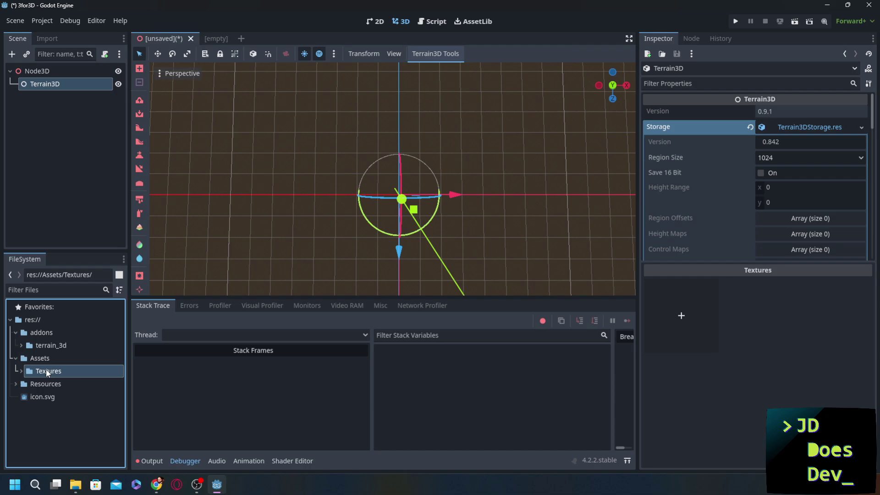
{"action": "left_click", "coordinate": [19, 370]}
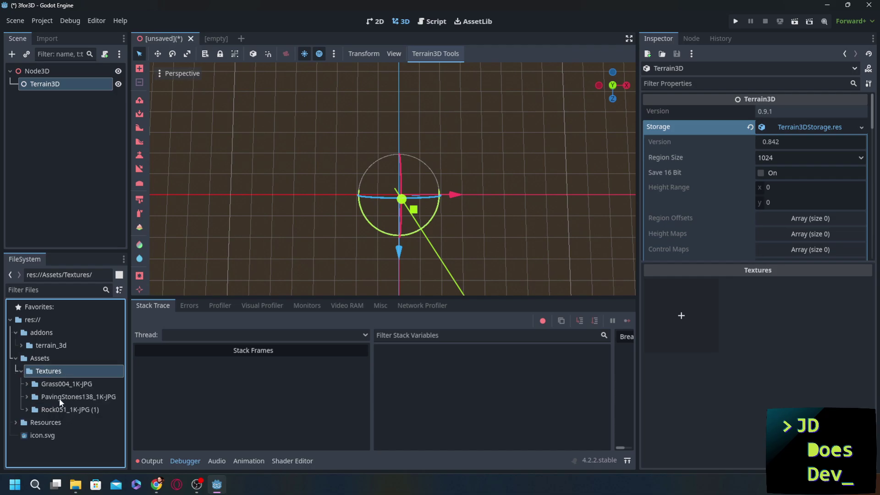
Step: Open Terrain3D's Pack Textures tool and load Grass004_1K-JPG_Color.jpg from Assets/Textures as the albedo texture
{"action": "left_click", "coordinate": [438, 53]}
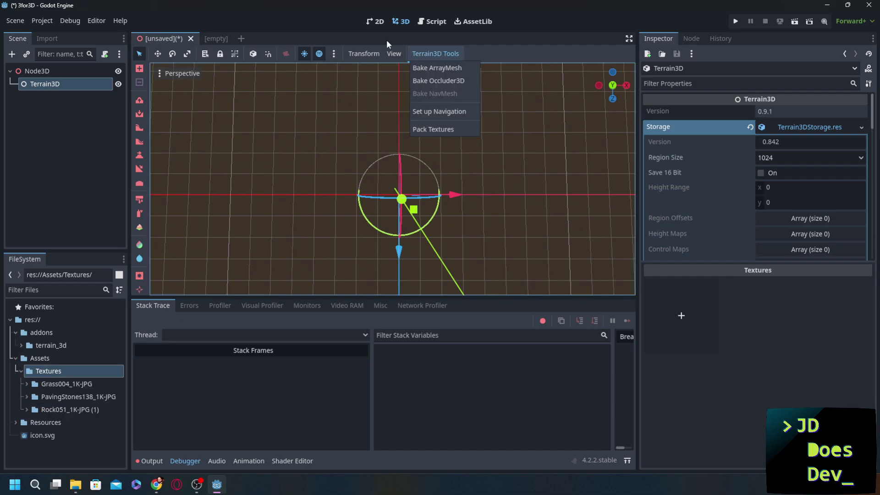
{"action": "left_click", "coordinate": [436, 129]}
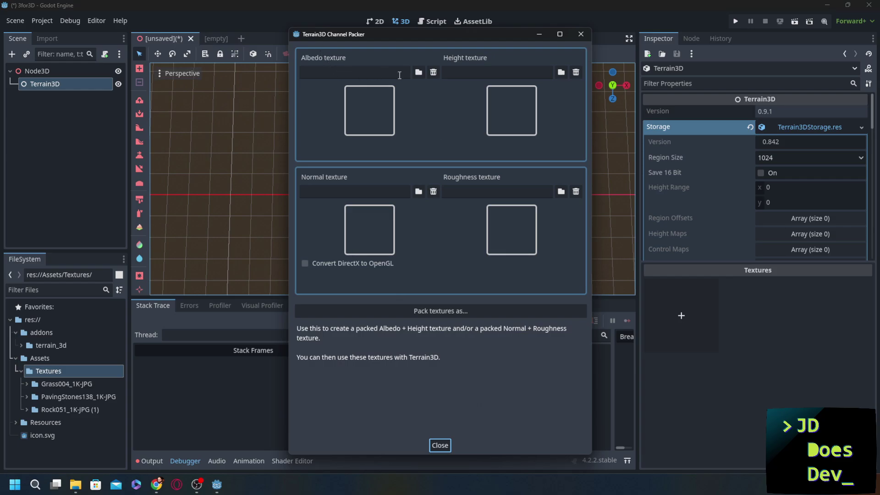
{"action": "left_click", "coordinate": [418, 73]}
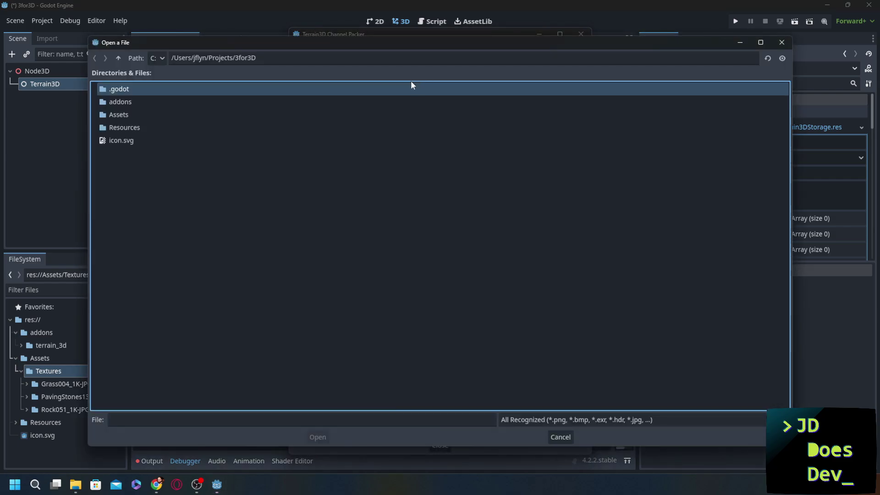
{"action": "double_click", "coordinate": [126, 113]}
{"action": "double_click", "coordinate": [125, 91]}
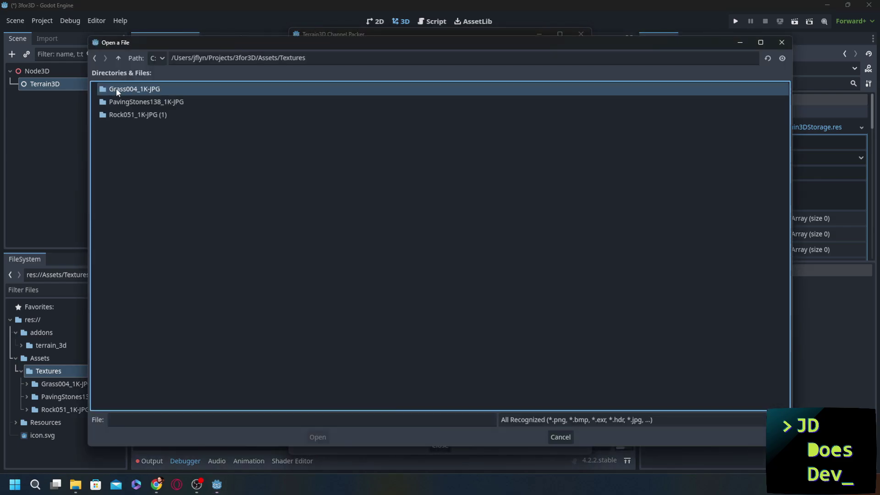
{"action": "double_click", "coordinate": [146, 87]}
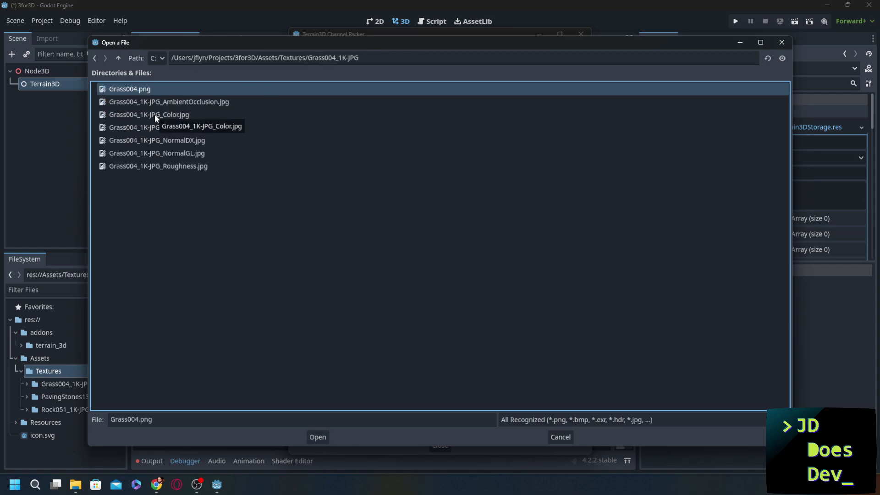
{"action": "left_click", "coordinate": [183, 115]}
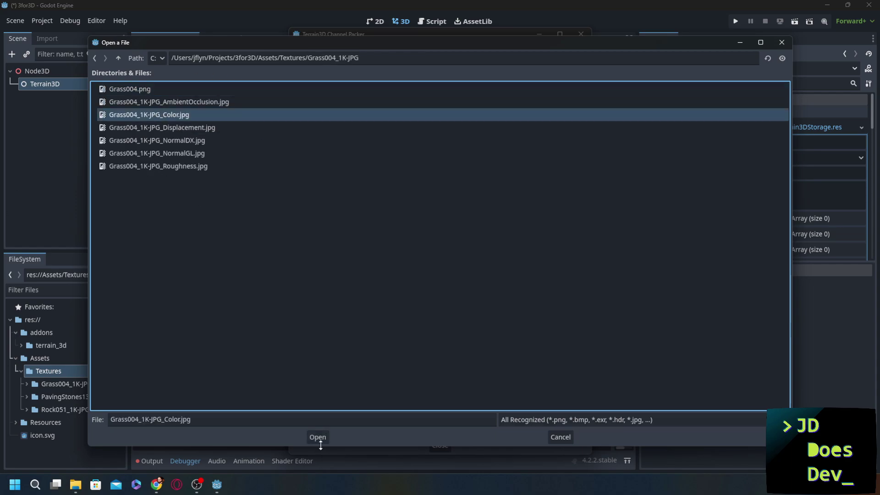
{"action": "left_click", "coordinate": [317, 437]}
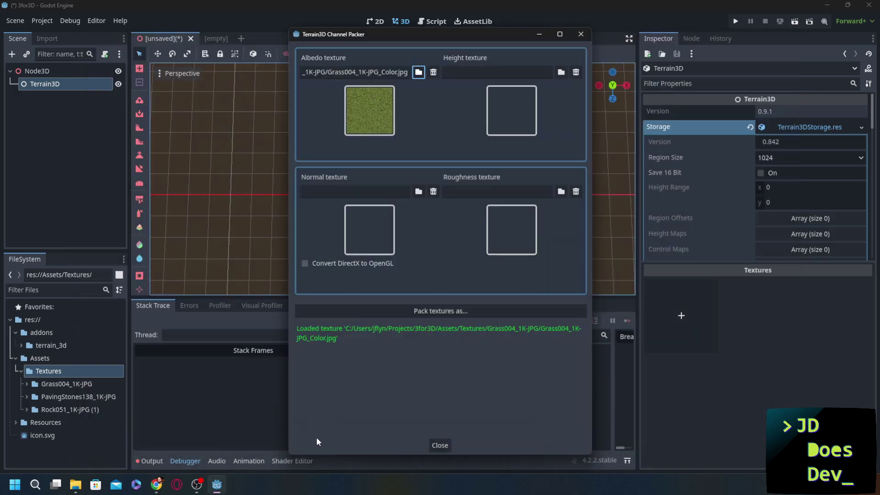
Step: Load the Grass004 Displacement map as height, NormalGL as normal and Roughness as roughness texture in the channel packer
{"action": "left_click", "coordinate": [517, 106]}
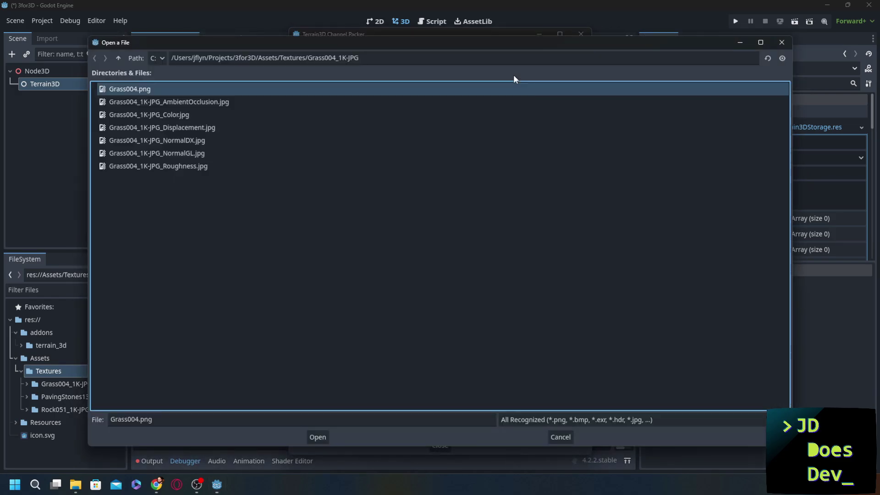
{"action": "double_click", "coordinate": [161, 127]}
{"action": "left_click", "coordinate": [365, 229]}
{"action": "double_click", "coordinate": [184, 153]}
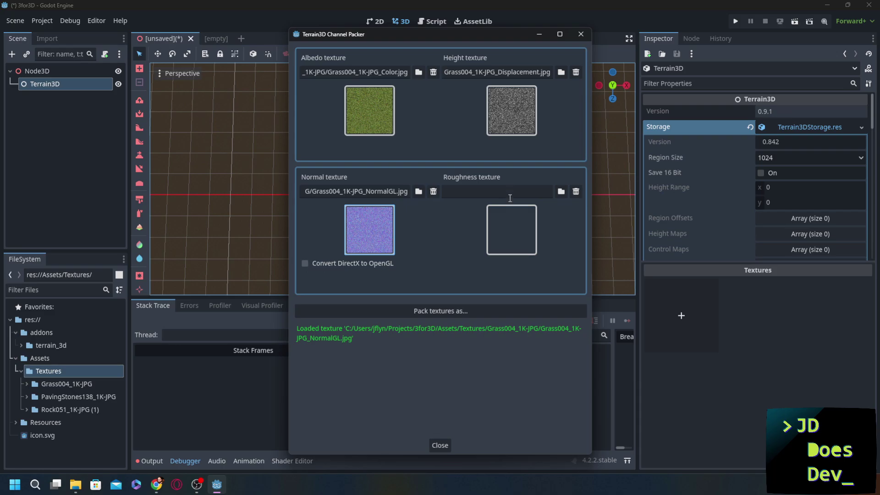
{"action": "left_click", "coordinate": [513, 229]}
{"action": "double_click", "coordinate": [183, 164]}
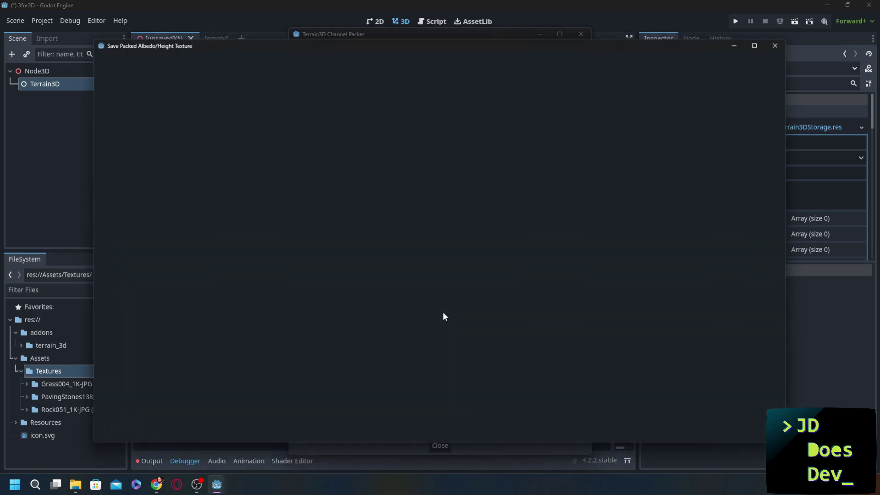
Step: Pack the grass maps into Assets/Textures as grass_albedo_height and grass_normal_roughness PNG files
{"action": "left_click", "coordinate": [442, 311]}
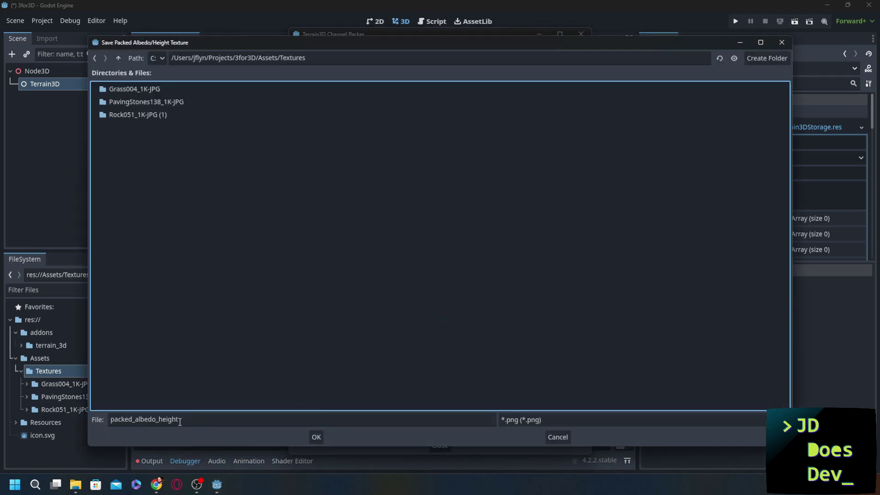
{"action": "double_click", "coordinate": [129, 418]}
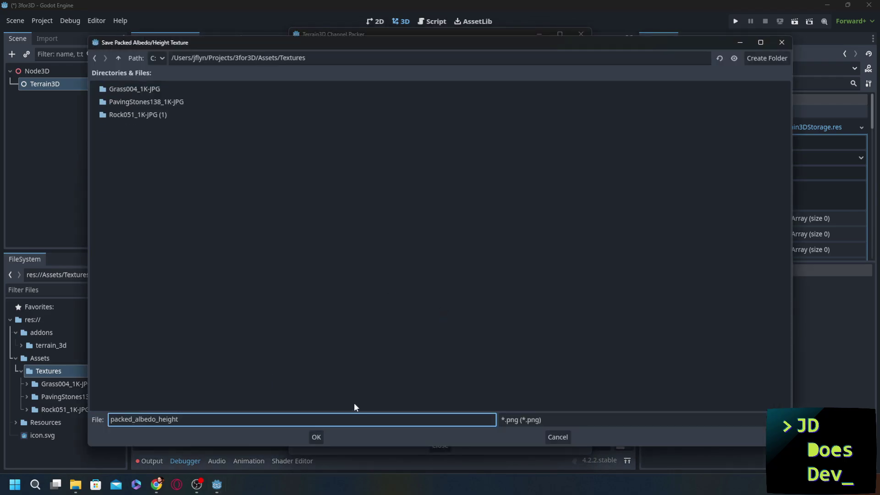
{"action": "type", "text": "grass"}
{"action": "left_click", "coordinate": [316, 437]}
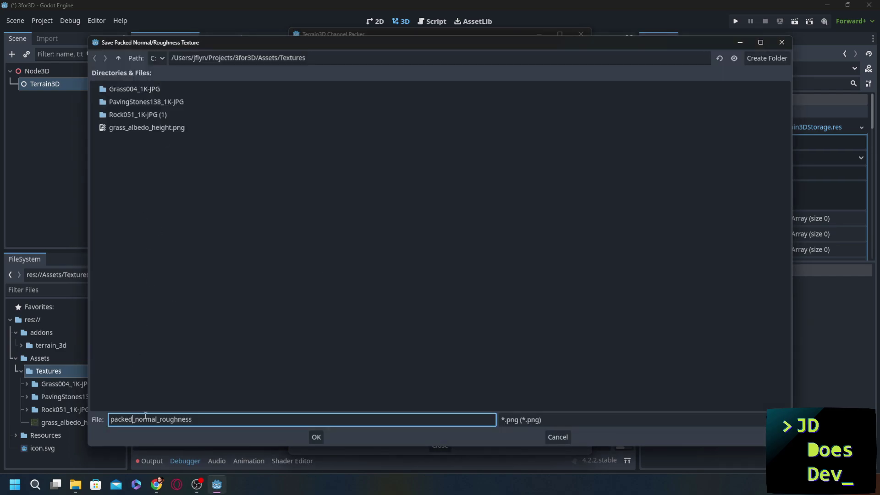
{"action": "key", "text": "shift+Home"}
{"action": "type", "text": "grass"}
{"action": "left_click", "coordinate": [317, 437]}
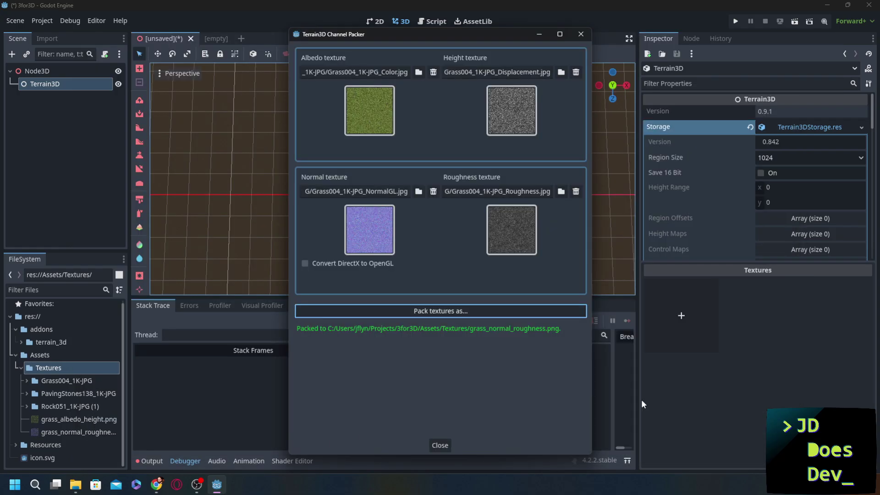
Step: Clear the albedo, height, normal and roughness textures from the channel packer
{"action": "left_click", "coordinate": [433, 72]}
{"action": "left_click", "coordinate": [576, 72]}
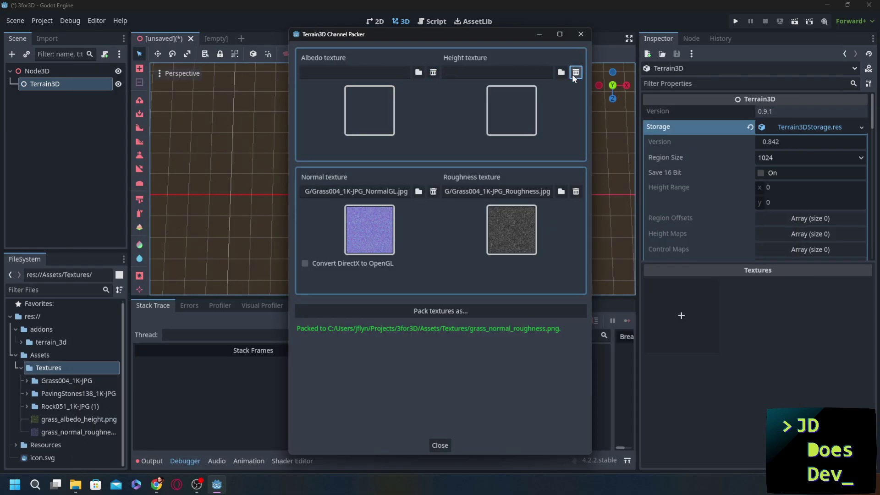
{"action": "left_click", "coordinate": [432, 191]}
{"action": "left_click", "coordinate": [576, 191]}
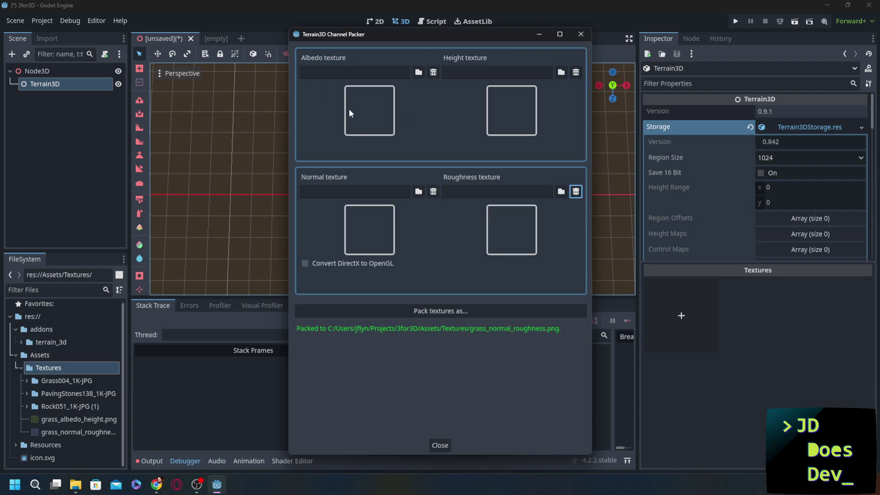
Step: Load the PavingStones138 maps, starting with Color as albedo, and pack them as paver_albedo_height and paver_normal_roughness
{"action": "left_click", "coordinate": [373, 98]}
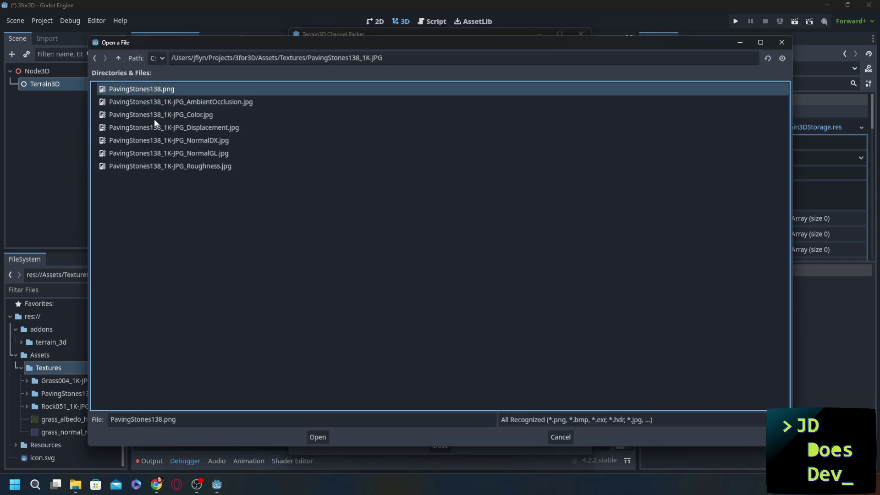
{"action": "double_click", "coordinate": [190, 114]}
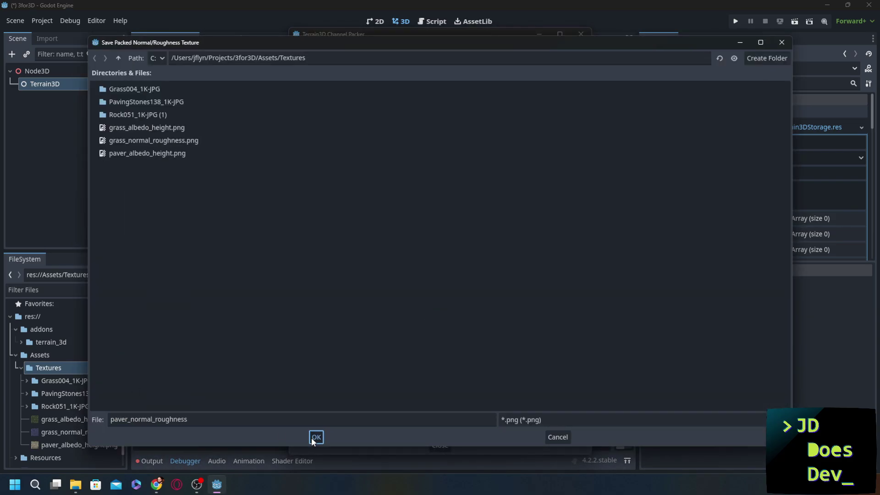
{"action": "left_click", "coordinate": [316, 437]}
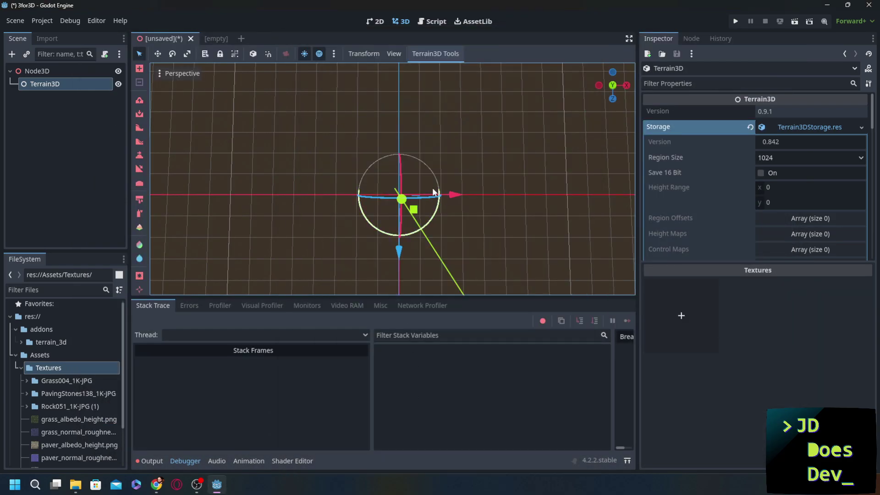
Step: Add a new Terrain3D texture and assign grass_albedo_height.png as its albedo texture
{"action": "left_click", "coordinate": [692, 323]}
{"action": "left_click", "coordinate": [814, 164]}
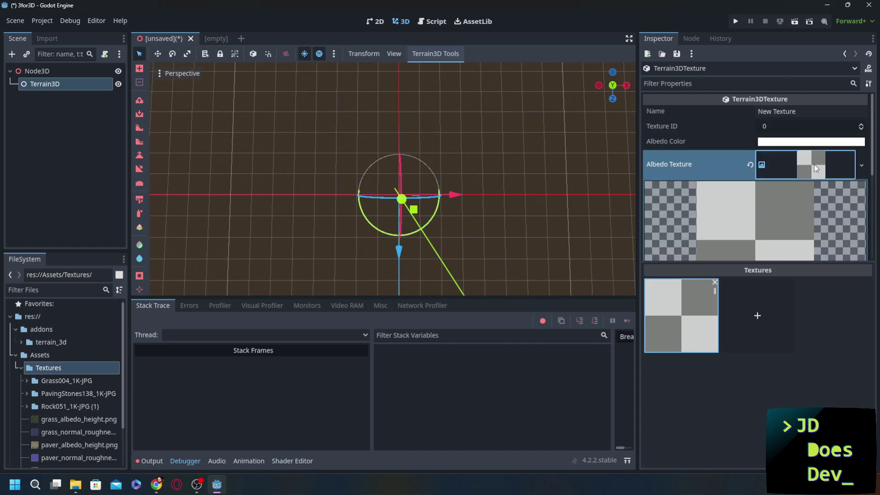
{"action": "left_click", "coordinate": [861, 165]}
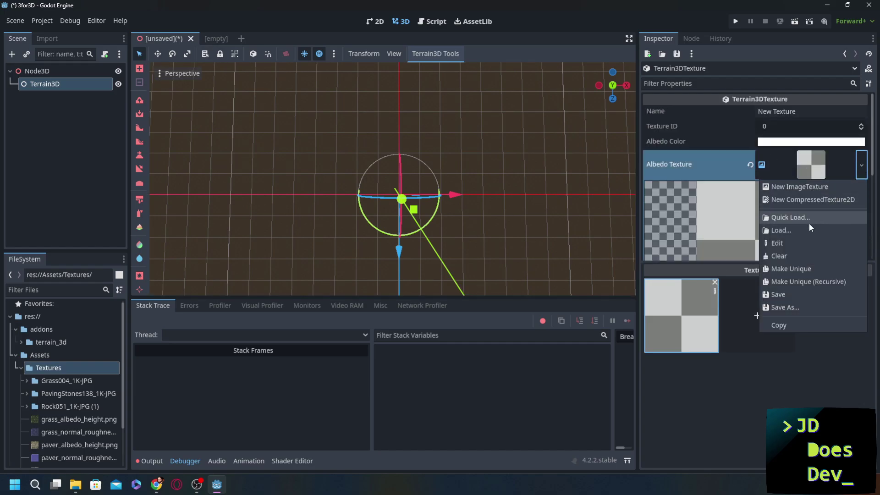
{"action": "left_click", "coordinate": [795, 215]}
{"action": "type", "text": "g"}
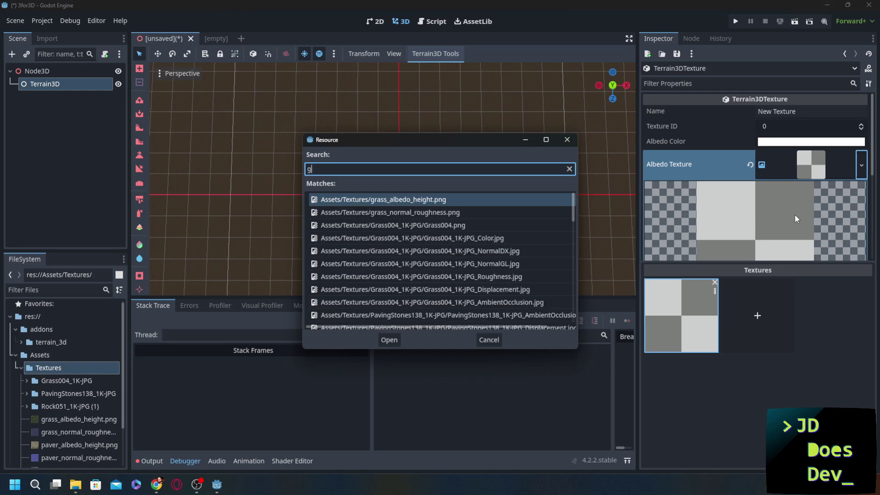
{"action": "type", "text": "ras"}
{"action": "double_click", "coordinate": [398, 202]}
{"action": "scroll", "coordinate": [791, 229], "scroll_direction": "down", "scroll_amount": 2}
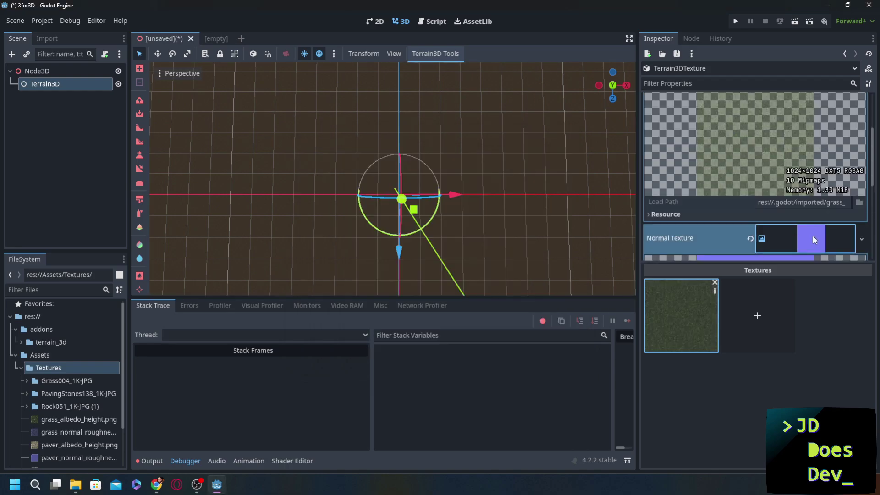
Step: Assign grass_normal_roughness.png as the grass texture's normal texture
{"action": "scroll", "coordinate": [812, 239], "scroll_direction": "down", "scroll_amount": 4}
{"action": "left_click", "coordinate": [861, 156]}
{"action": "left_click", "coordinate": [795, 207]}
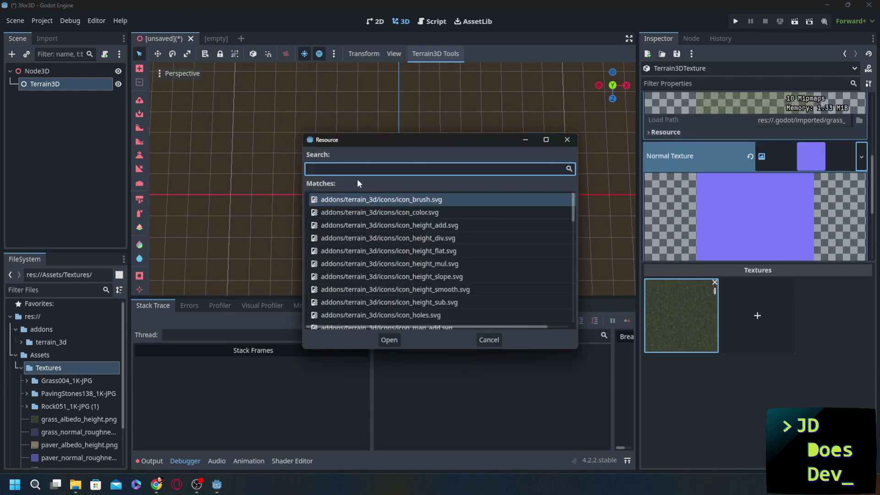
{"action": "type", "text": "grass"}
{"action": "double_click", "coordinate": [394, 212]}
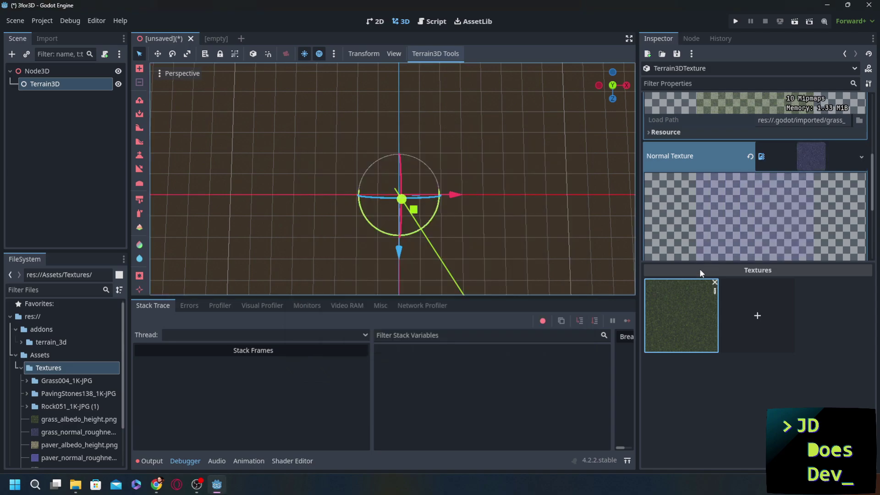
{"action": "scroll", "coordinate": [708, 243], "scroll_direction": "down", "scroll_amount": 4}
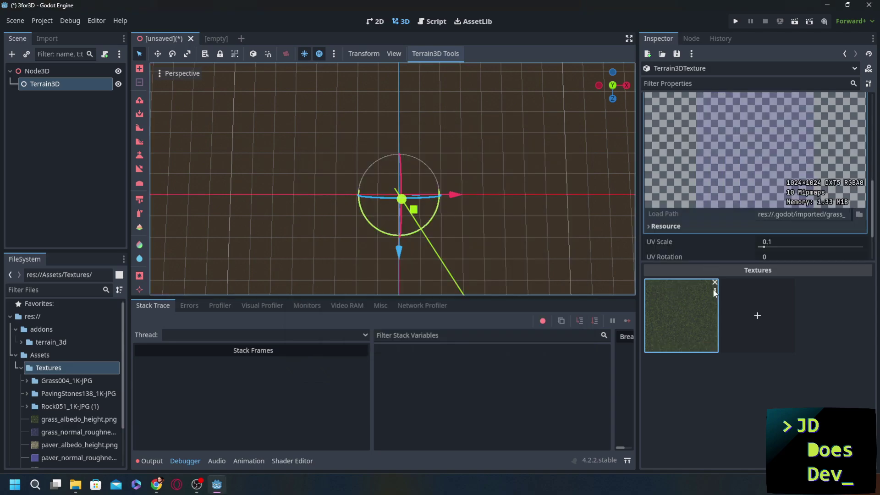
Step: Name the first terrain texture Grass
{"action": "scroll", "coordinate": [759, 169], "scroll_direction": "up", "scroll_amount": 5}
{"action": "double_click", "coordinate": [792, 111]}
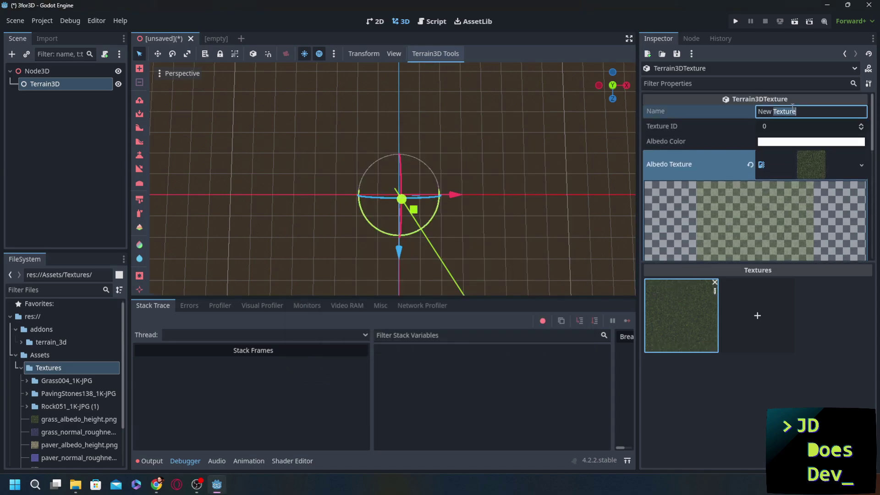
{"action": "triple_click", "coordinate": [792, 111]}
{"action": "type", "text": "Grass"}
{"action": "key", "text": "Return"}
Step: Add a second terrain texture named Paver and assign paver_albedo_height.png as its albedo texture
{"action": "left_click", "coordinate": [755, 317]}
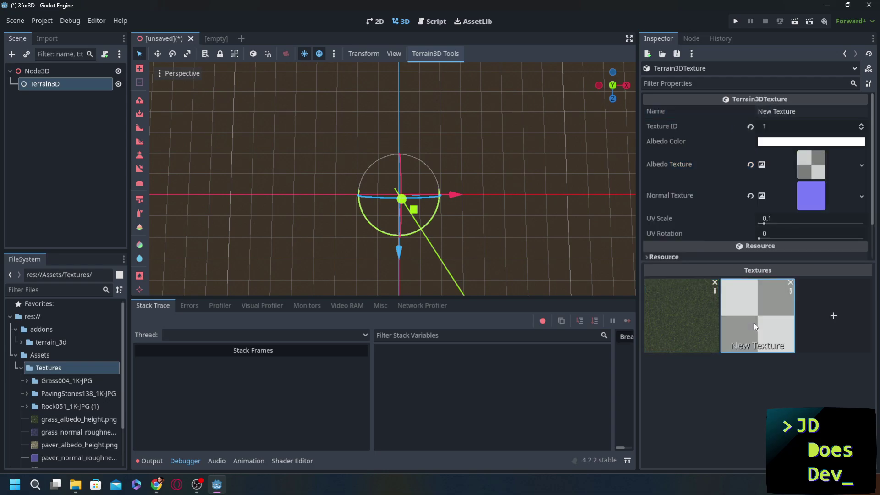
{"action": "triple_click", "coordinate": [810, 114]}
{"action": "type", "text": "Paver"}
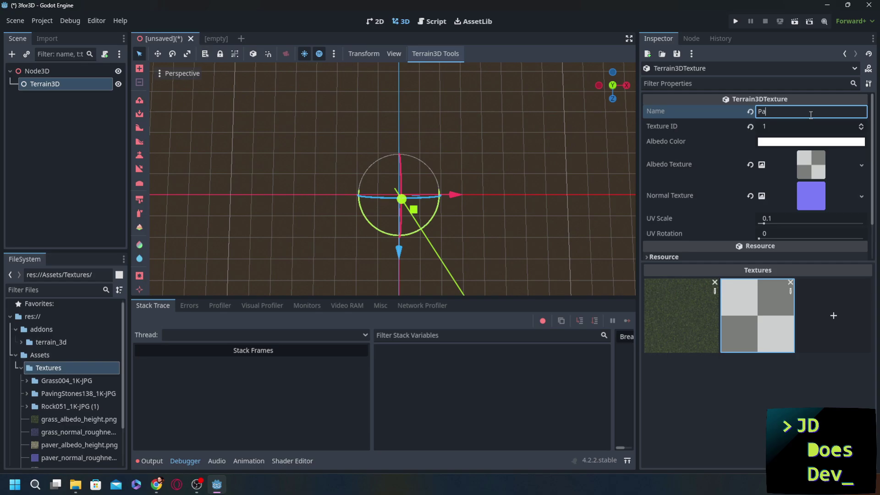
{"action": "left_click", "coordinate": [803, 165]}
{"action": "left_click", "coordinate": [861, 164]}
{"action": "left_click", "coordinate": [795, 217]}
{"action": "type", "text": "pav"}
{"action": "key", "text": "Return"}
{"action": "scroll", "coordinate": [796, 216], "scroll_direction": "down", "scroll_amount": 7}
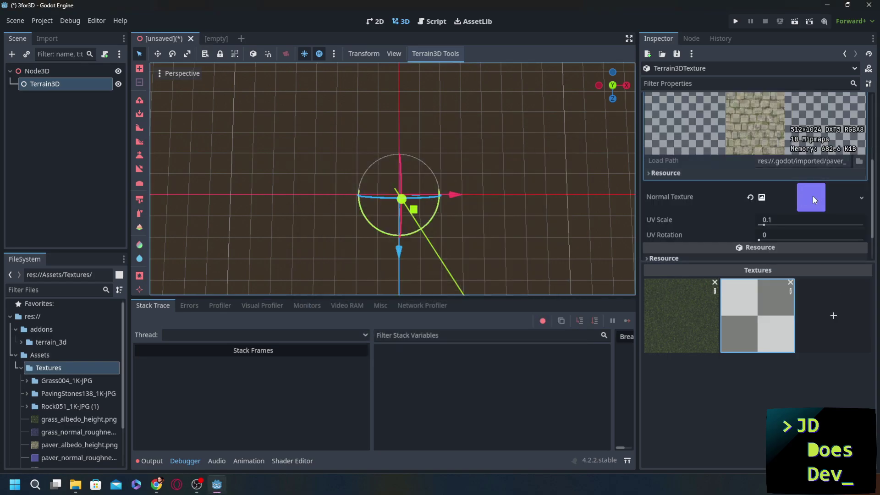
Step: Assign paver_normal_roughness.png as the Paver texture's normal texture
{"action": "left_click", "coordinate": [812, 196]}
{"action": "scroll", "coordinate": [812, 195], "scroll_direction": "down", "scroll_amount": 2}
{"action": "left_click", "coordinate": [864, 160]}
{"action": "left_click", "coordinate": [788, 211]}
{"action": "type", "text": "pav"}
{"action": "key", "text": "Down"}
{"action": "key", "text": "Return"}
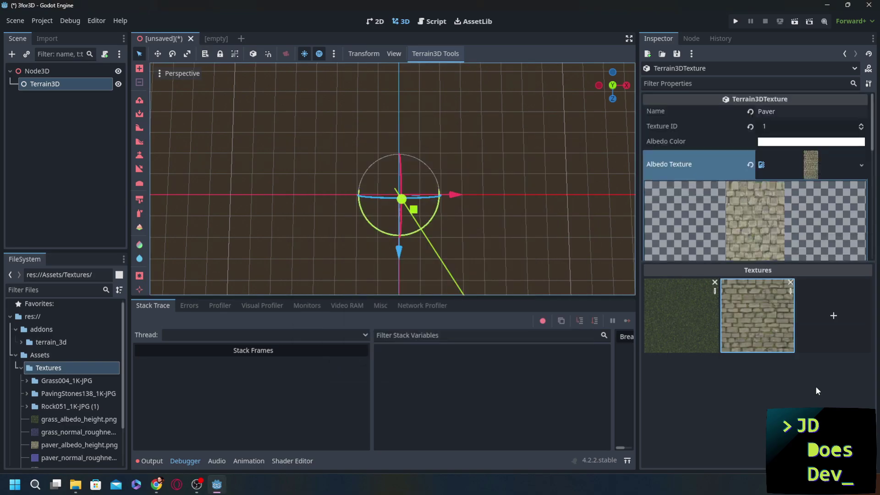
Step: Add a third terrain texture named Rock and assign rock_albedo_height.png as its albedo texture
{"action": "left_click", "coordinate": [832, 317]}
{"action": "triple_click", "coordinate": [810, 111]}
{"action": "type", "text": "Rock"}
{"action": "left_click", "coordinate": [799, 157]}
{"action": "left_click", "coordinate": [796, 203]}
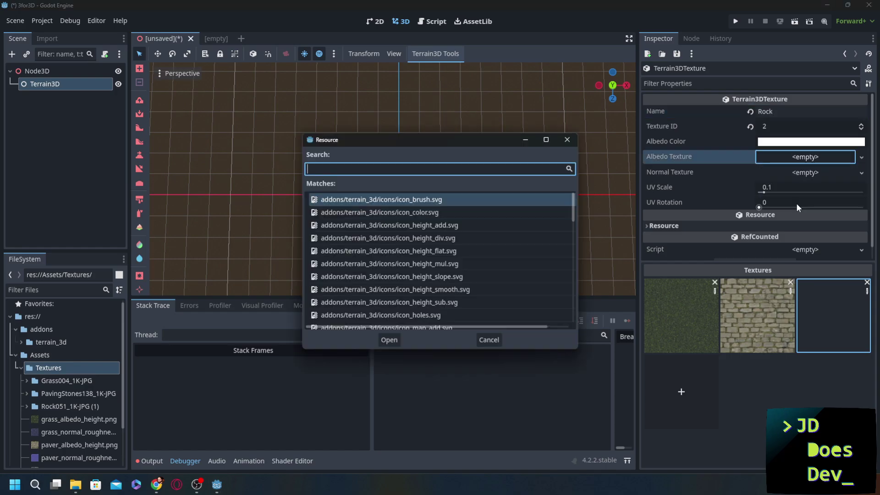
{"action": "type", "text": "rock"}
{"action": "key", "text": "Return"}
Step: Assign rock_normal_roughness.png as the Rock texture's normal texture
{"action": "left_click", "coordinate": [810, 189]}
{"action": "left_click", "coordinate": [802, 234]}
{"action": "type", "text": "rock"}
{"action": "double_click", "coordinate": [407, 212]}
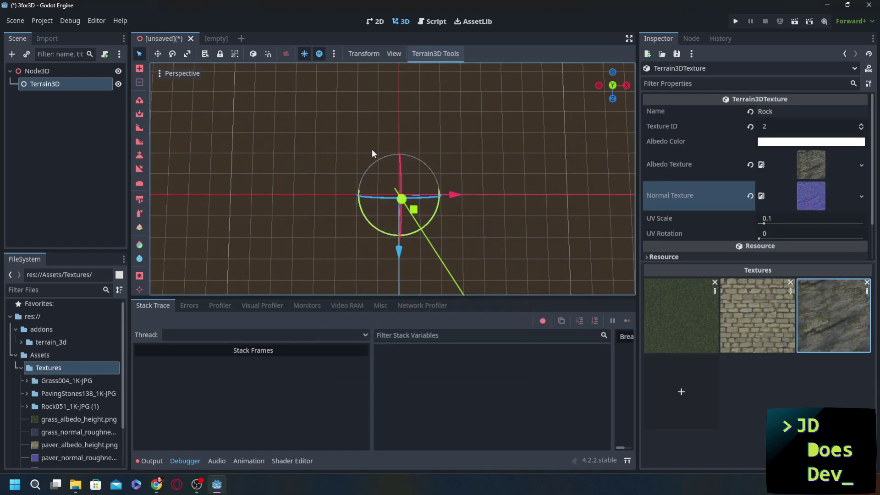
{"action": "scroll", "coordinate": [373, 150], "scroll_direction": "down", "scroll_amount": 3}
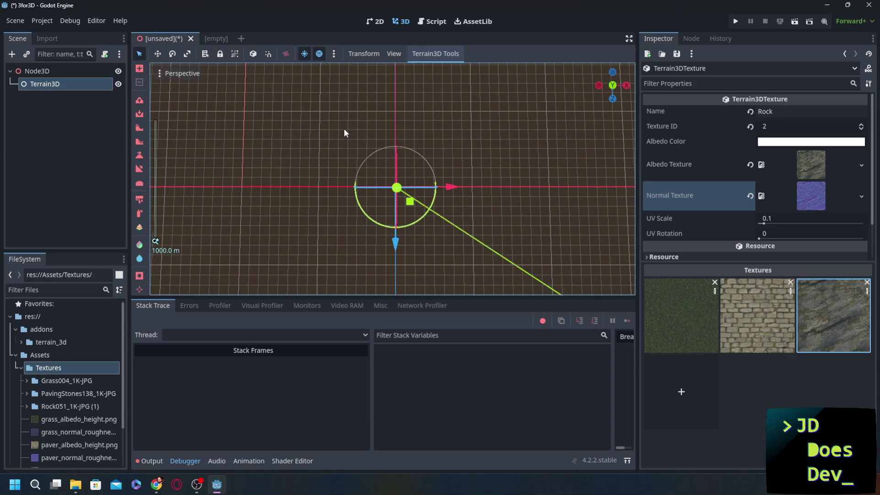
{"action": "middle_click_drag", "start_coordinate": [345, 133], "coordinate": [303, 187]}
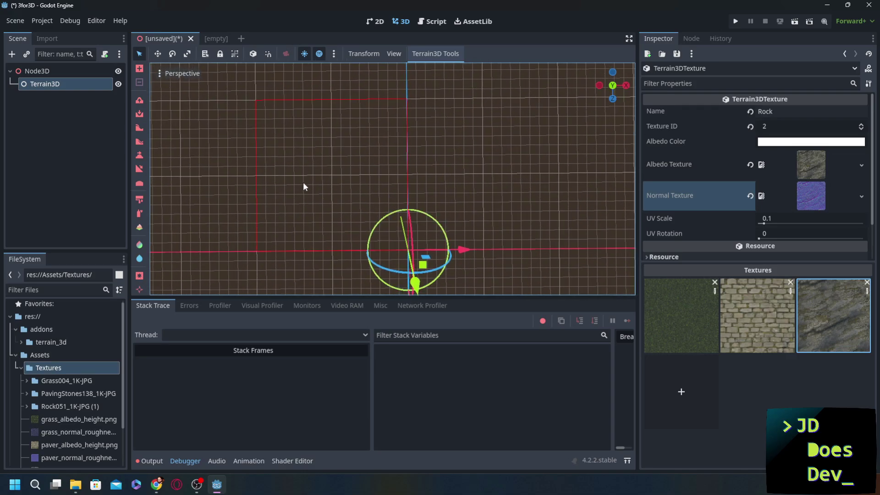
{"action": "scroll", "coordinate": [303, 186], "scroll_direction": "up", "scroll_amount": 4}
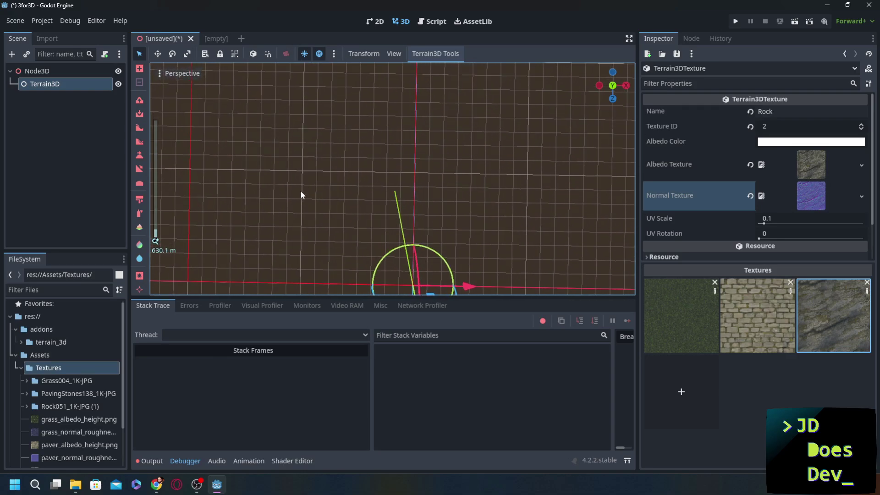
{"action": "scroll", "coordinate": [301, 192], "scroll_direction": "down", "scroll_amount": 2}
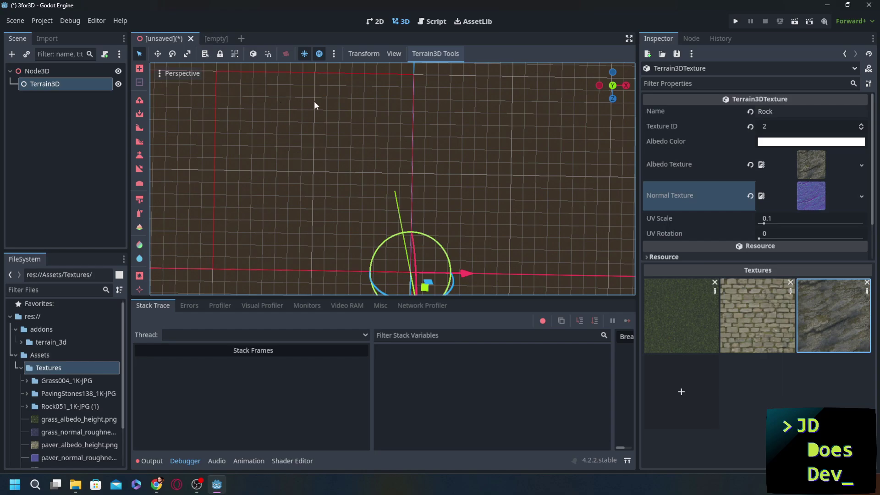
{"action": "middle_click_drag", "start_coordinate": [293, 133], "coordinate": [296, 152]}
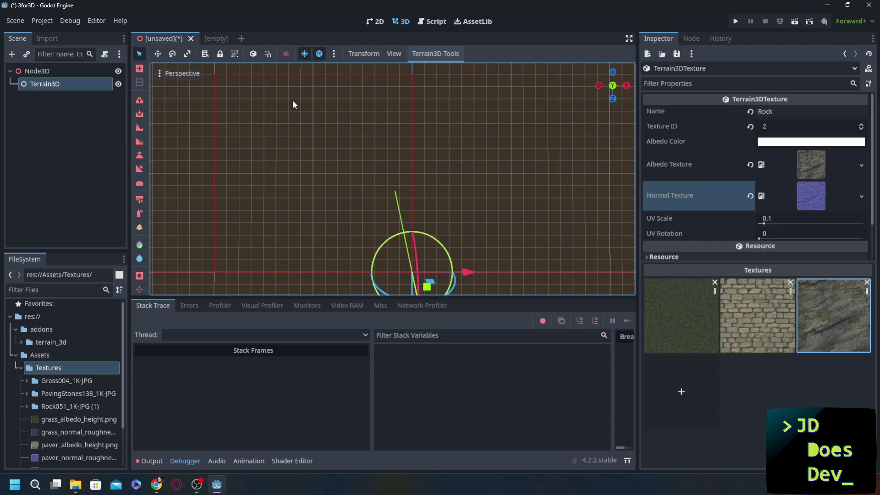
{"action": "scroll", "coordinate": [301, 204], "scroll_direction": "up", "scroll_amount": 2}
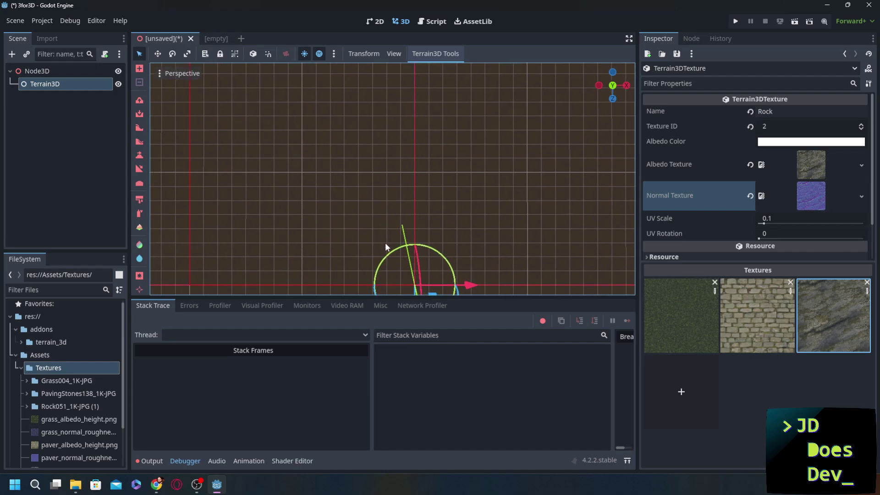
{"action": "middle_click_drag", "start_coordinate": [384, 243], "coordinate": [387, 147]}
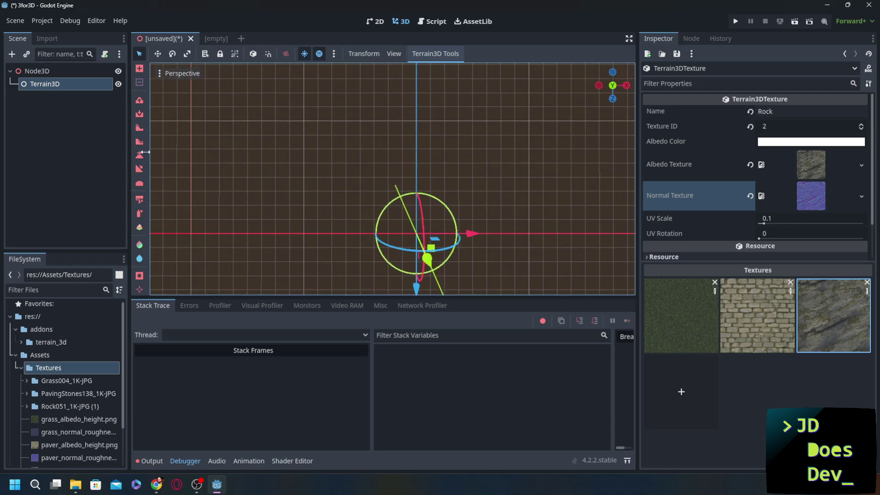
Step: Activate the terrain texture paint tool with the Grass texture and set the brush size to 200 m
{"action": "left_click", "coordinate": [139, 200]}
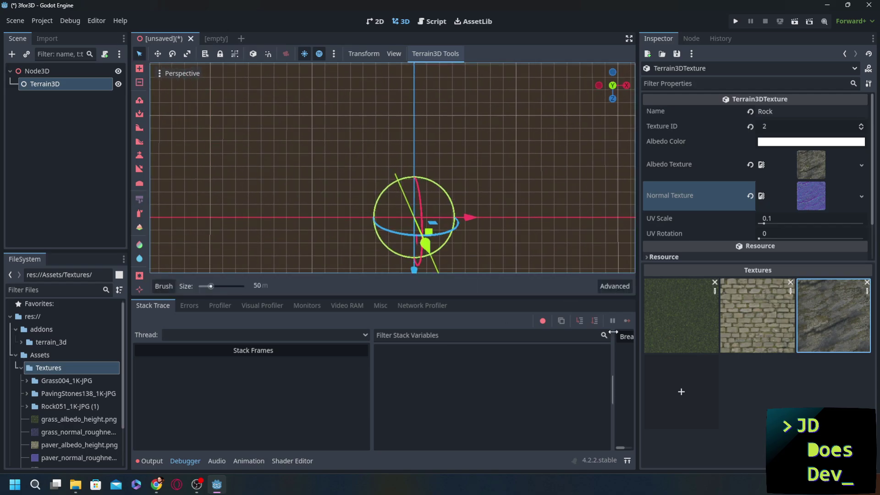
{"action": "left_click", "coordinate": [609, 288]}
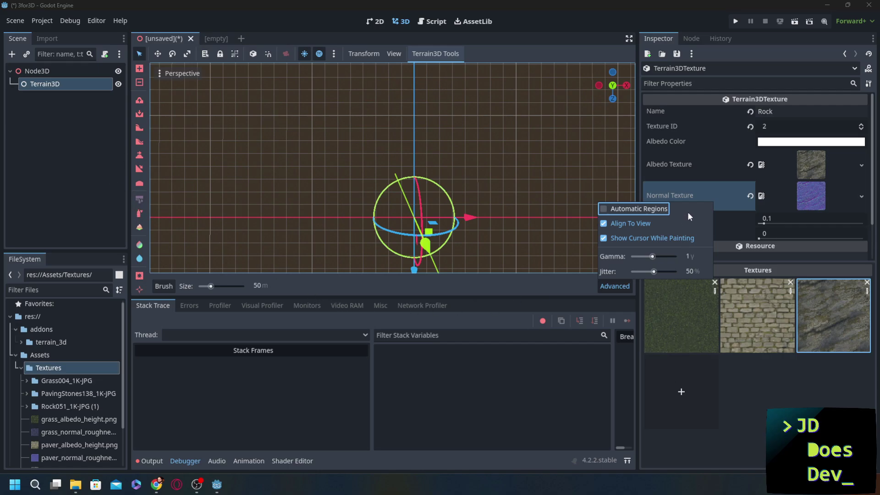
{"action": "key", "text": "Escape"}
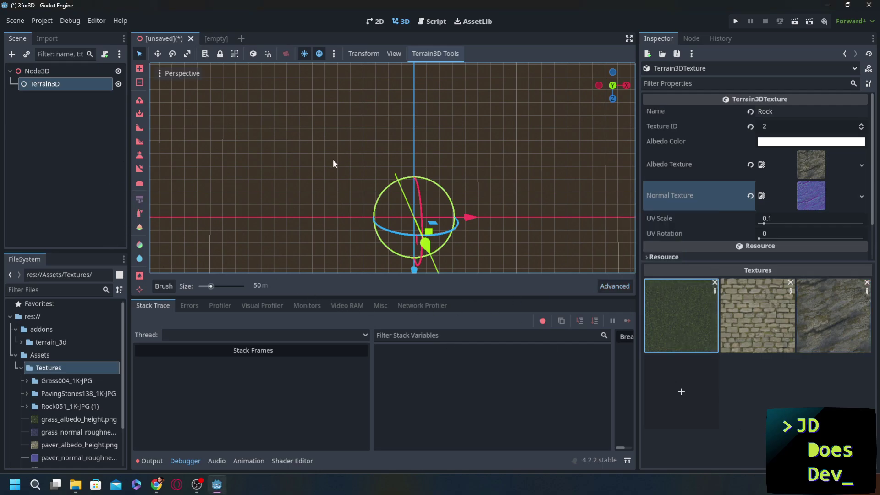
{"action": "scroll", "coordinate": [331, 161], "scroll_direction": "up", "scroll_amount": 5}
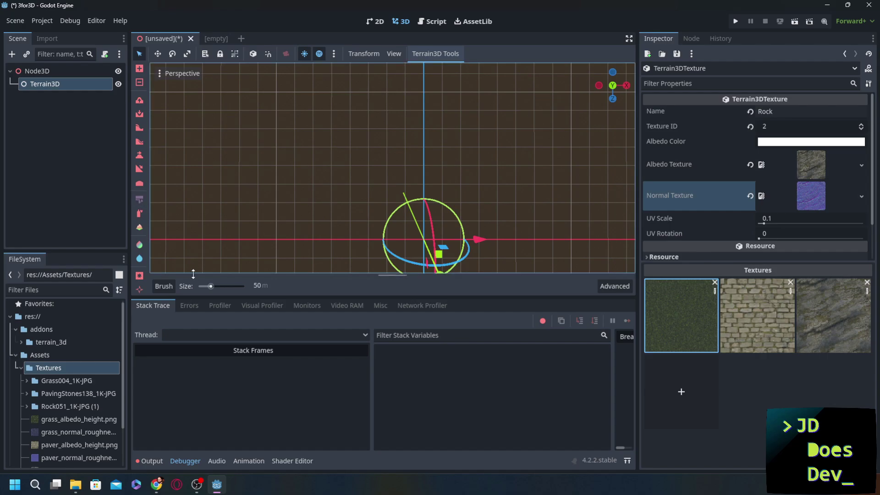
{"action": "left_click_drag", "start_coordinate": [213, 286], "coordinate": [263, 289]}
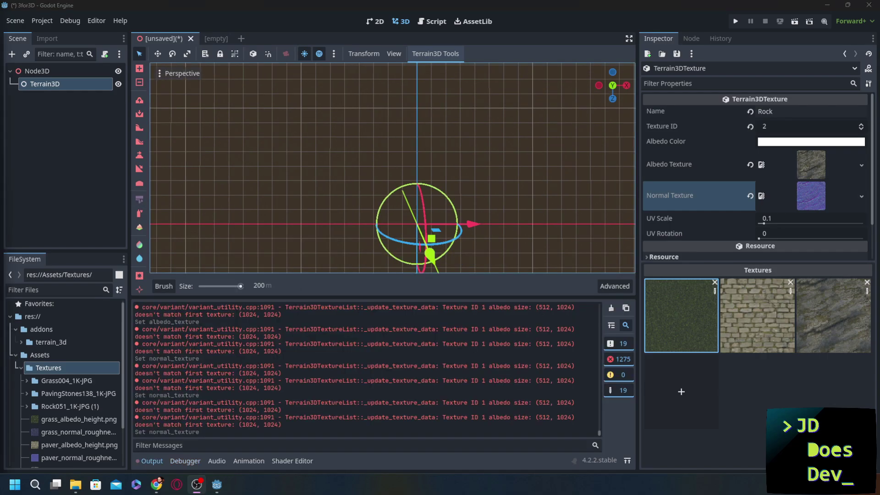
Step: Open the Paver terrain texture for editing and clear it from its slot
{"action": "left_click", "coordinate": [78, 394]}
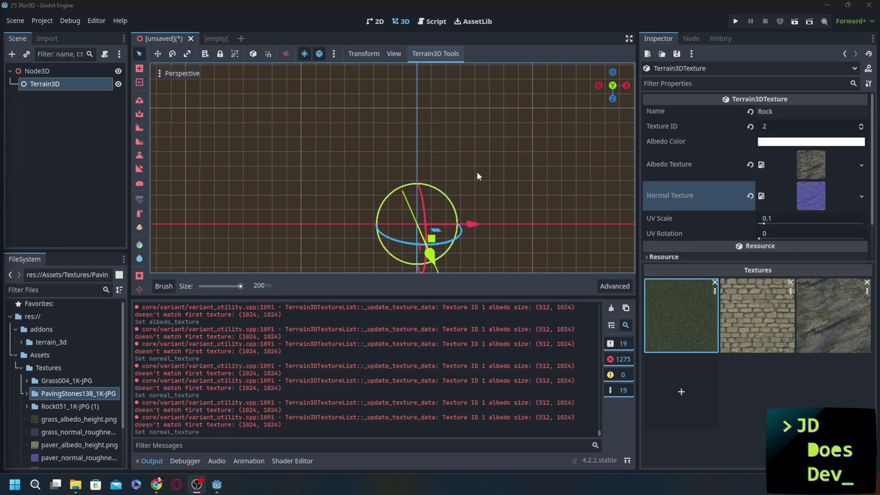
{"action": "left_click", "coordinate": [755, 323]}
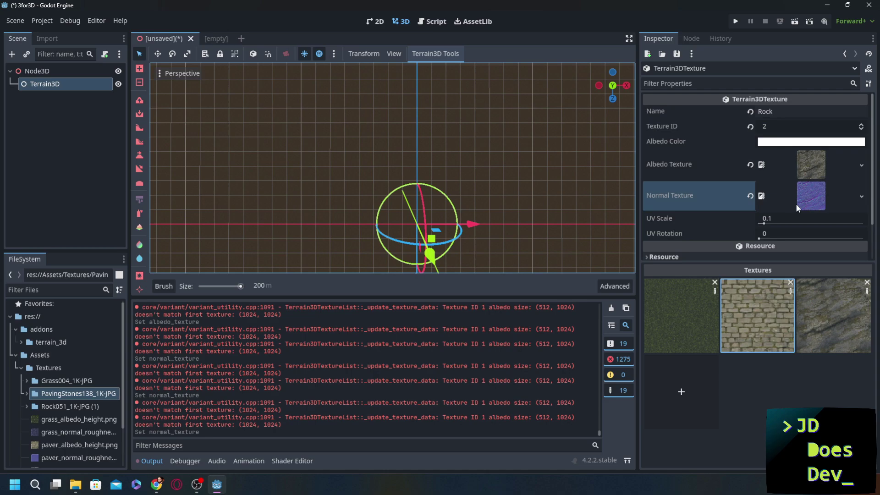
{"action": "left_click", "coordinate": [790, 291]}
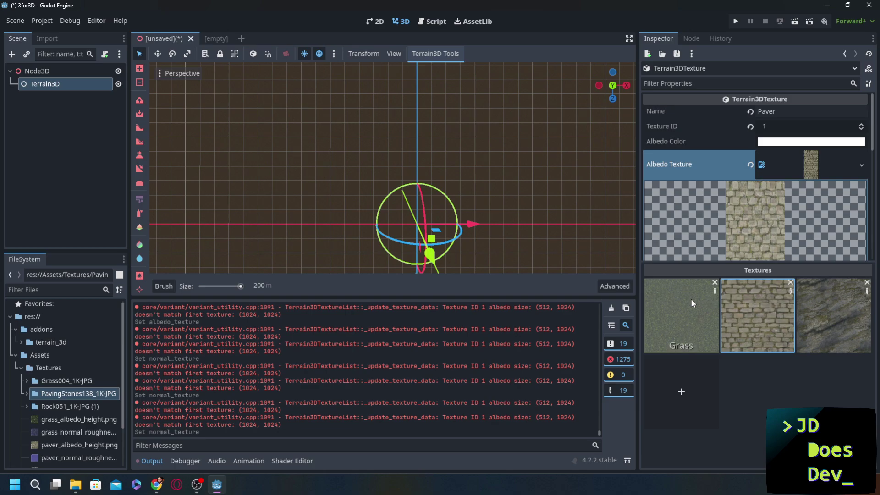
{"action": "left_click", "coordinate": [790, 282]}
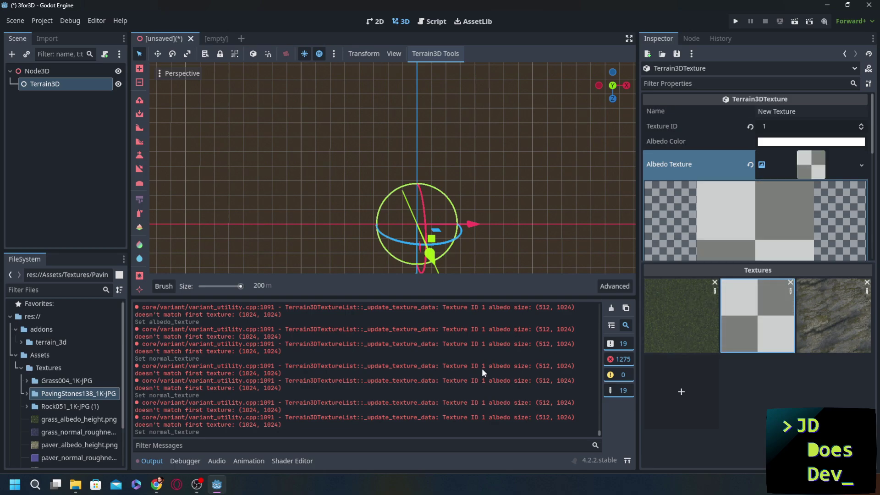
Step: Delete the PavingStones138_1K-JPG folder from the project and import the PavingStones131_1K-JPG folder into Assets/Textures instead
{"action": "left_click", "coordinate": [75, 484]}
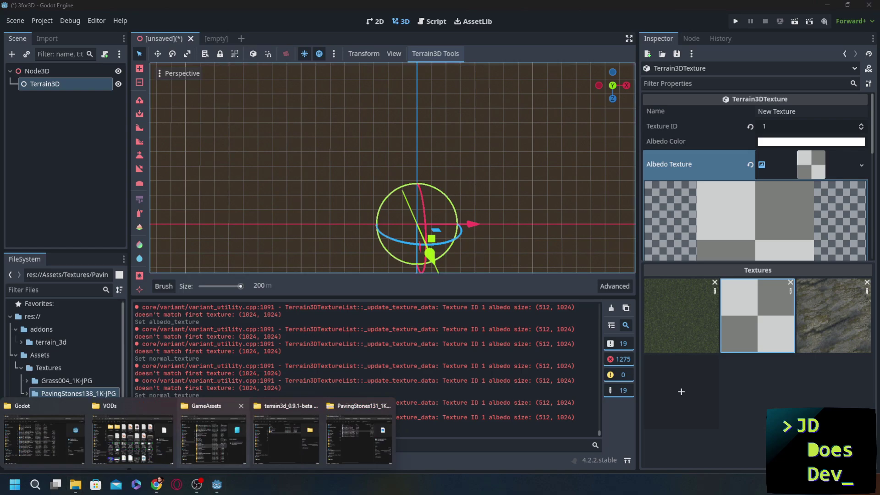
{"action": "left_click", "coordinate": [59, 391]}
{"action": "key", "text": "Delete"}
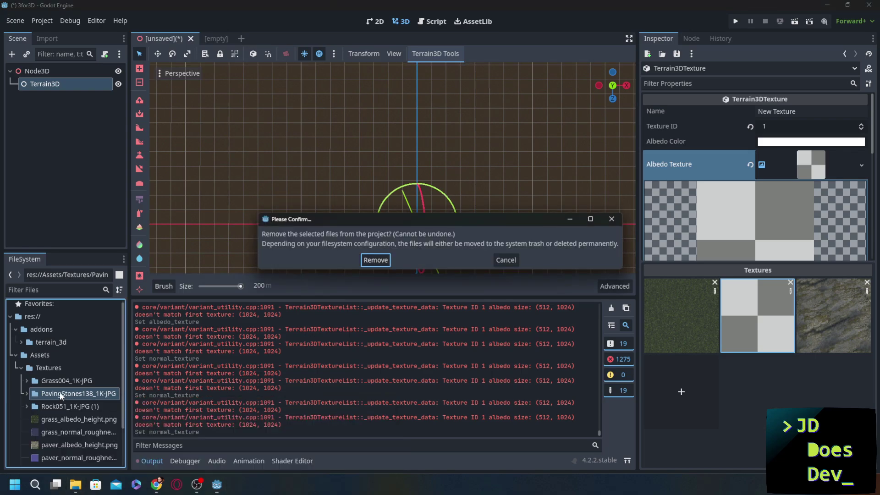
{"action": "left_click", "coordinate": [373, 257]}
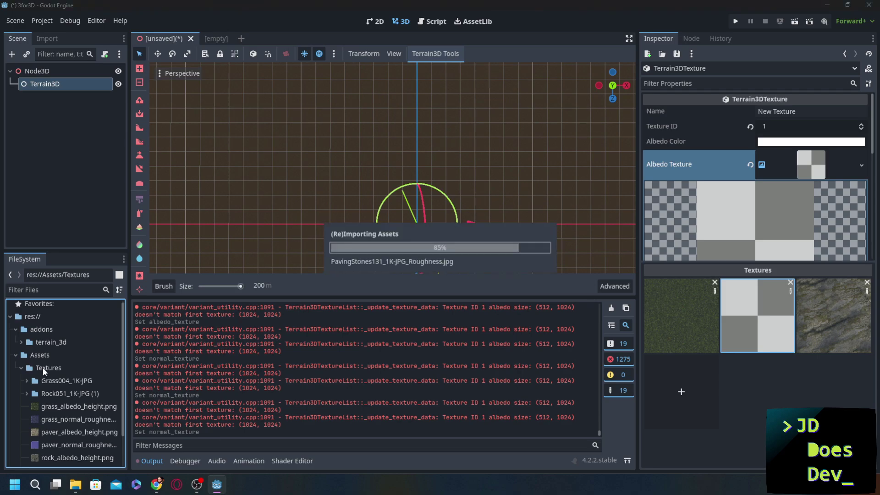
{"action": "left_click", "coordinate": [64, 367]}
{"action": "left_click_drag", "start_coordinate": [64, 366], "coordinate": [59, 389]}
{"action": "left_click", "coordinate": [63, 392]}
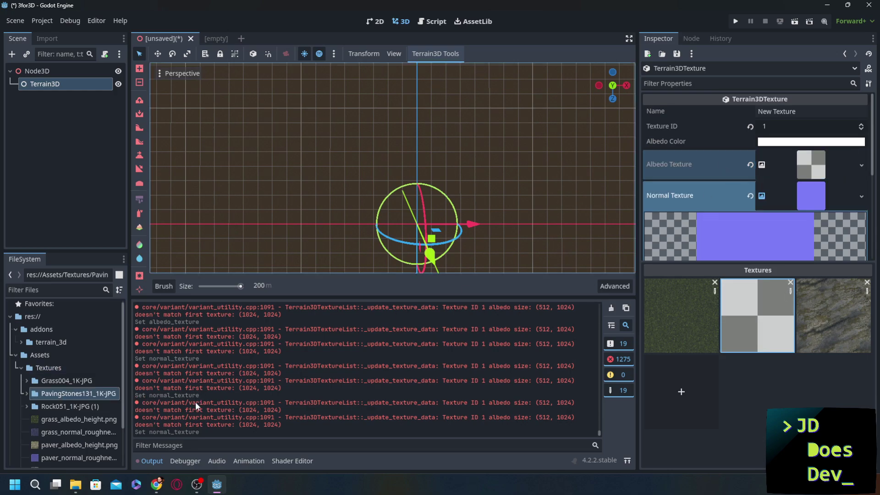
Step: Pack the PavingStones131 maps with the channel packer, overwriting paver_albedo_height.png and paver_normal_roughness.png
{"action": "left_click", "coordinate": [434, 54]}
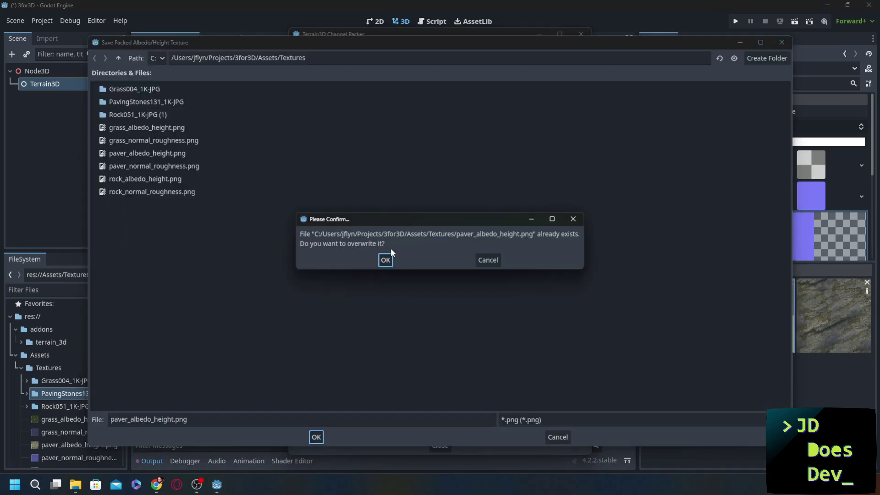
{"action": "left_click", "coordinate": [389, 259]}
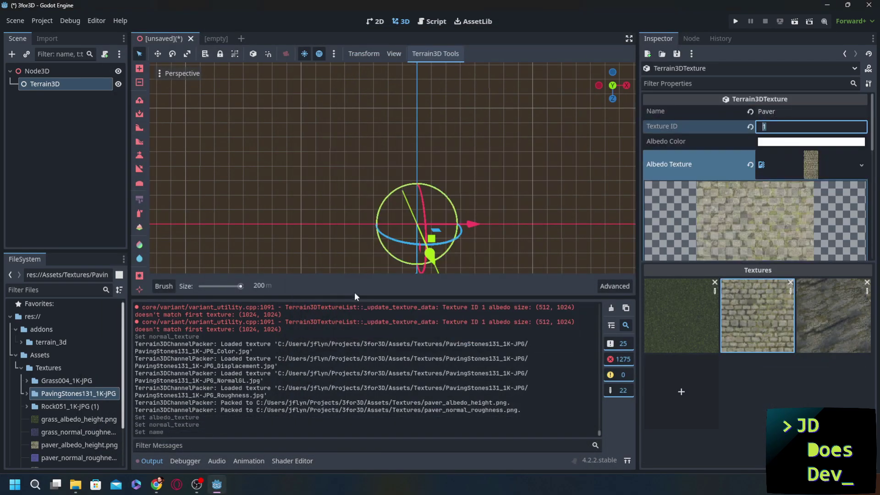
{"action": "mouse_move", "coordinate": [370, 297]}
{"action": "left_mouse_down"}
{"action": "mouse_move", "coordinate": [369, 336]}
{"action": "mouse_move", "coordinate": [369, 308]}
{"action": "left_mouse_up"}
{"action": "middle_click_drag", "start_coordinate": [322, 196], "coordinate": [244, 170]}
{"action": "left_click", "coordinate": [422, 172]}
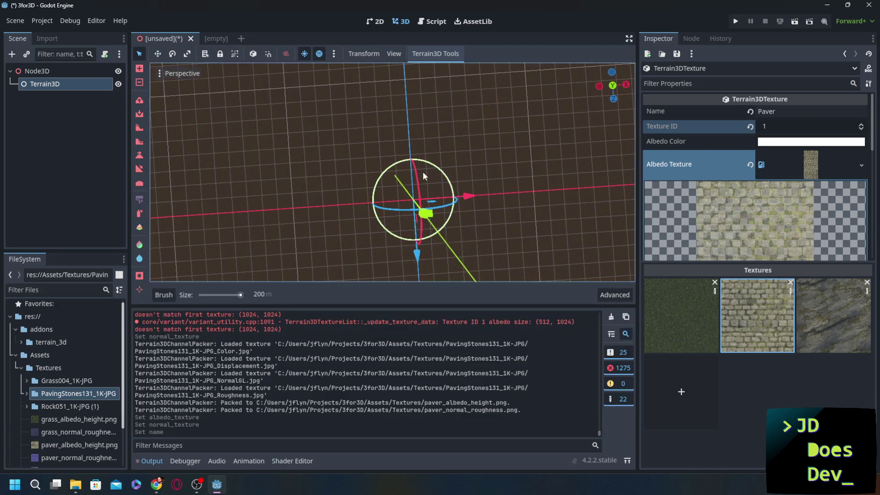
{"action": "scroll", "coordinate": [271, 168], "scroll_direction": "up", "scroll_amount": 5}
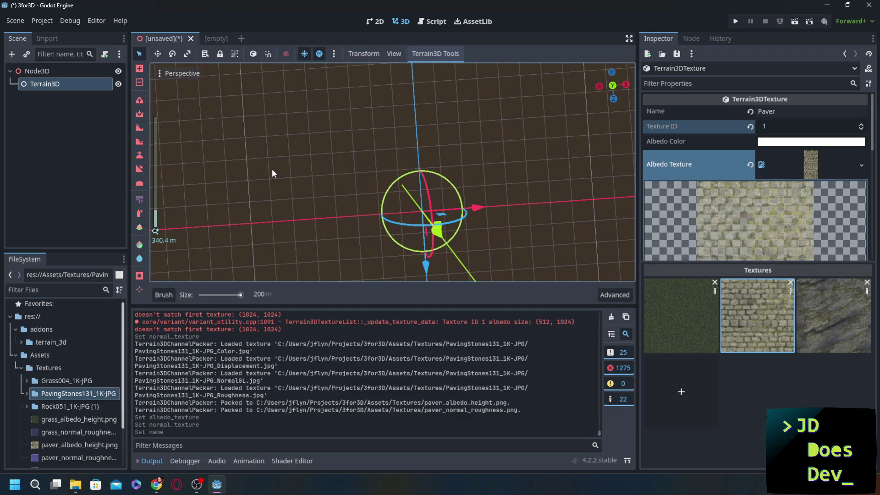
{"action": "scroll", "coordinate": [271, 169], "scroll_direction": "down", "scroll_amount": 5}
{"action": "middle_click_drag", "start_coordinate": [437, 215], "coordinate": [430, 223]}
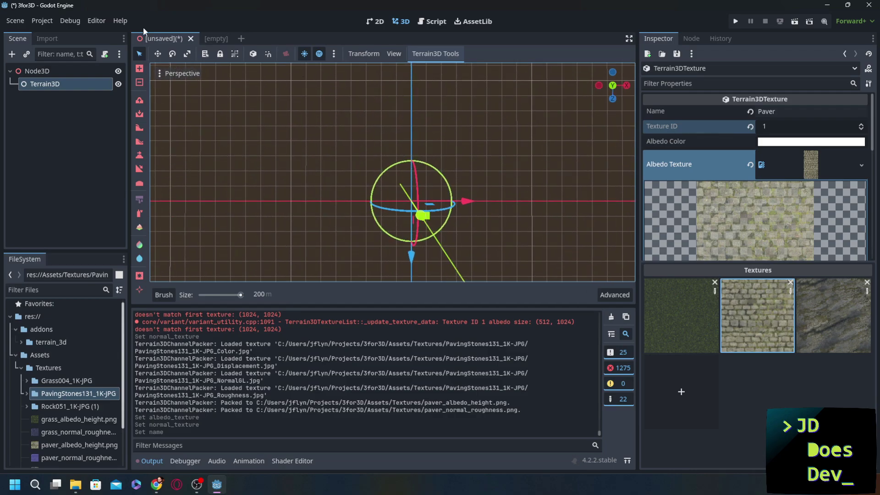
Step: Add a terrain region on the negative X, negative Z side of the origin
{"action": "left_click", "coordinate": [140, 69]}
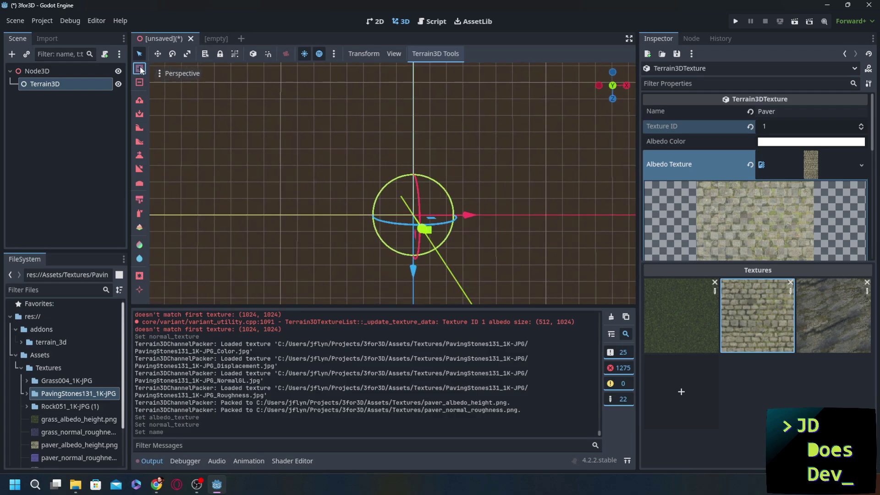
{"action": "left_click", "coordinate": [340, 141]}
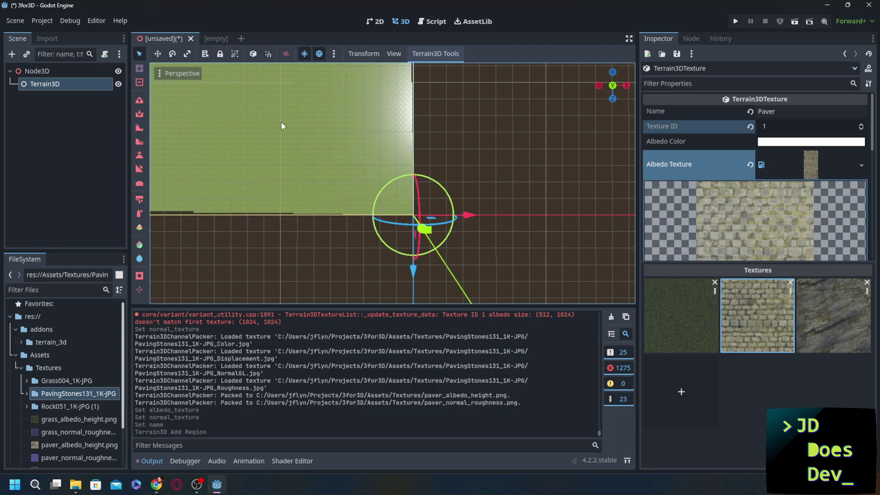
{"action": "scroll", "coordinate": [265, 150], "scroll_direction": "up", "scroll_amount": 5}
{"action": "middle_click_drag", "start_coordinate": [327, 167], "coordinate": [337, 92]}
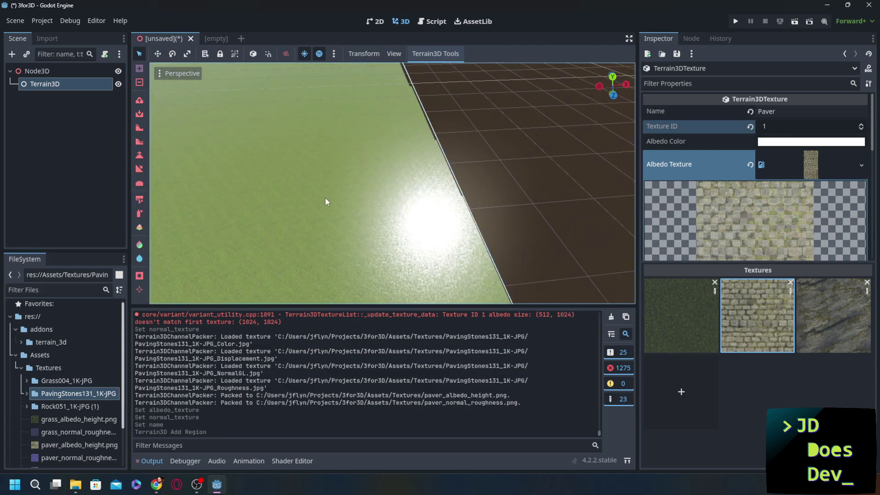
{"action": "middle_click_drag", "start_coordinate": [326, 197], "coordinate": [336, 214]}
{"action": "scroll", "coordinate": [326, 184], "scroll_direction": "down", "scroll_amount": 6}
{"action": "scroll", "coordinate": [326, 185], "scroll_direction": "up", "scroll_amount": 3}
{"action": "middle_click_drag", "start_coordinate": [332, 180], "coordinate": [338, 218]}
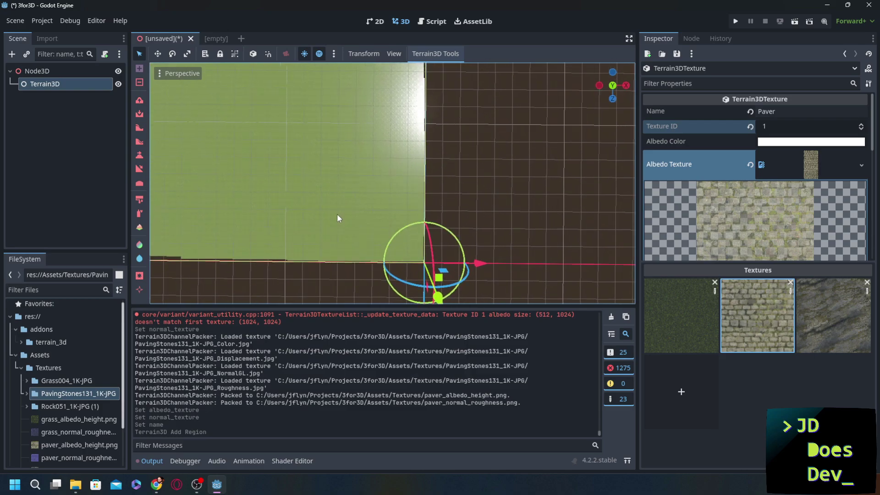
Step: Paint 100% roughness over the part of the terrain region nearest the origin, using a 200 m brush at 100% opacity
{"action": "left_click", "coordinate": [141, 260]}
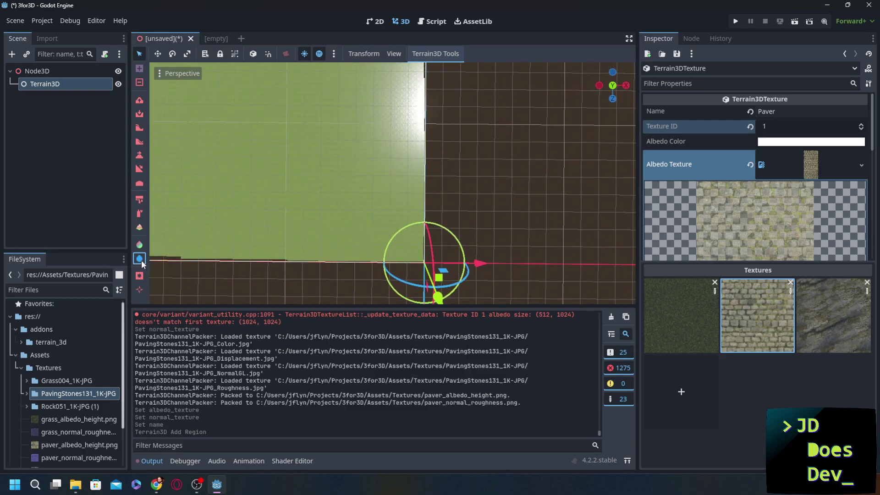
{"action": "left_click_drag", "start_coordinate": [464, 296], "coordinate": [585, 297]}
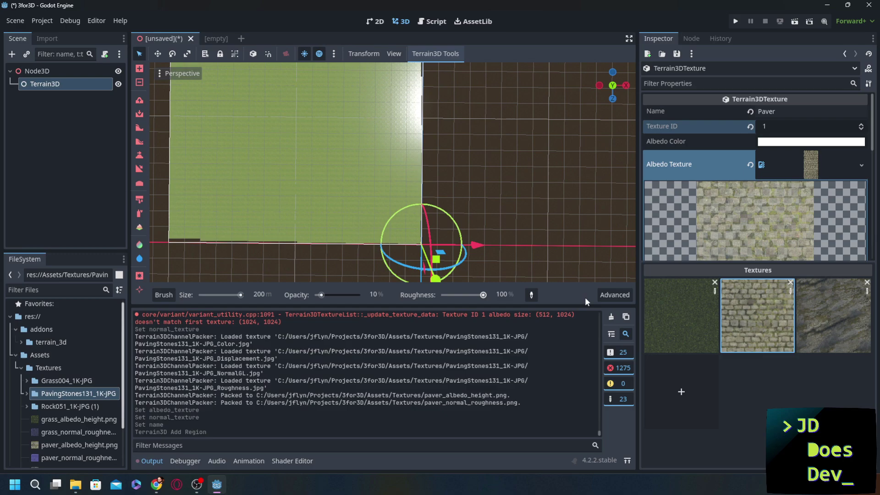
{"action": "left_click_drag", "start_coordinate": [321, 294], "coordinate": [397, 297]}
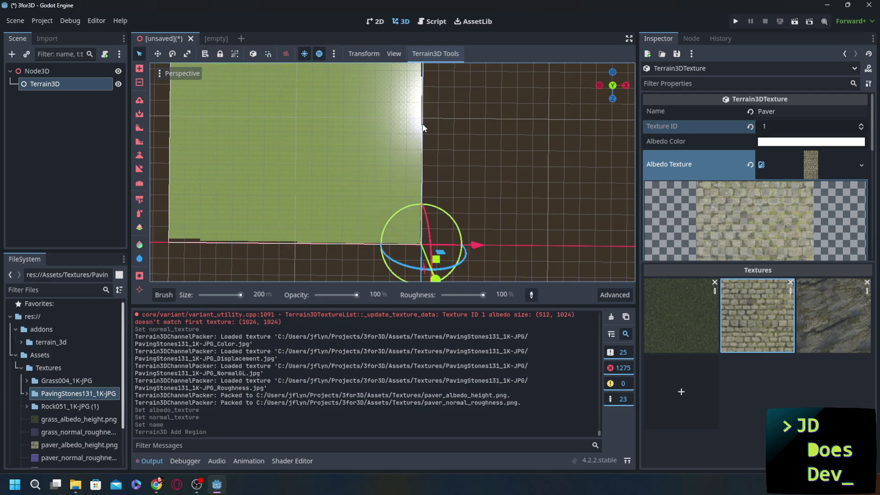
{"action": "left_click_drag", "start_coordinate": [304, 123], "coordinate": [402, 238]}
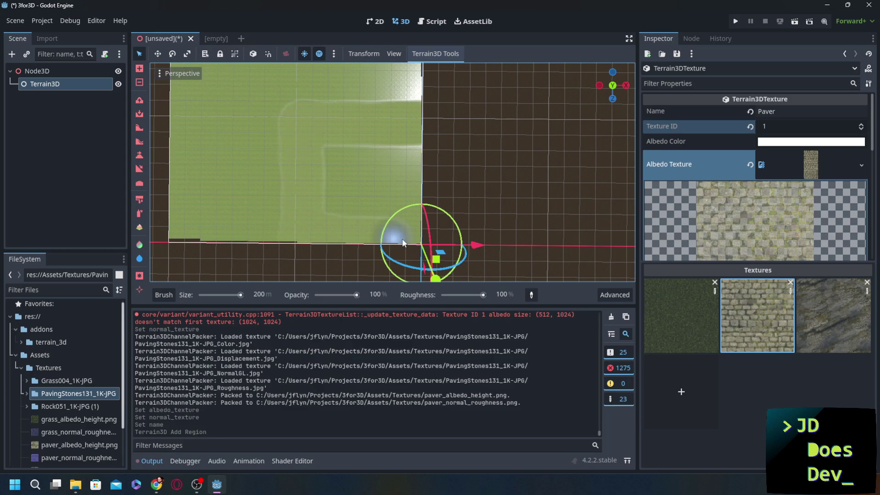
{"action": "left_click_drag", "start_coordinate": [378, 207], "coordinate": [325, 185]}
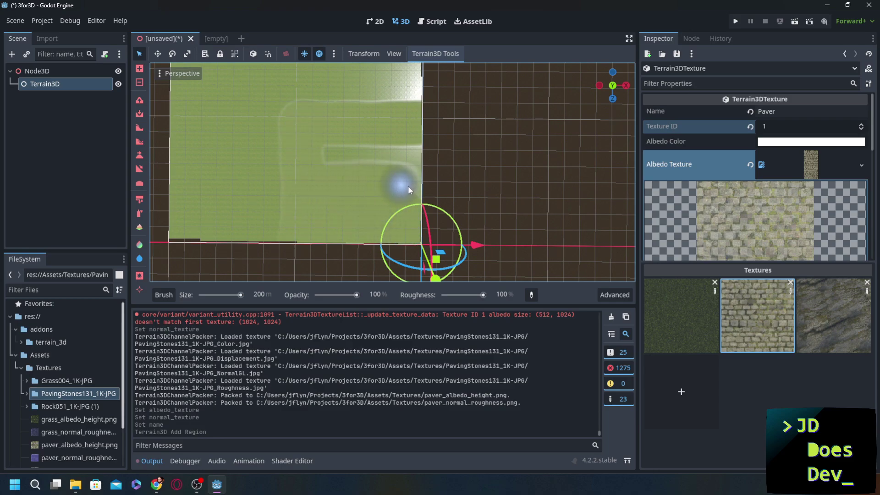
{"action": "mouse_move", "coordinate": [401, 154]}
{"action": "left_mouse_down"}
{"action": "mouse_move", "coordinate": [316, 155]}
{"action": "mouse_move", "coordinate": [403, 122]}
{"action": "mouse_move", "coordinate": [386, 112]}
{"action": "mouse_move", "coordinate": [285, 106]}
{"action": "left_mouse_up"}
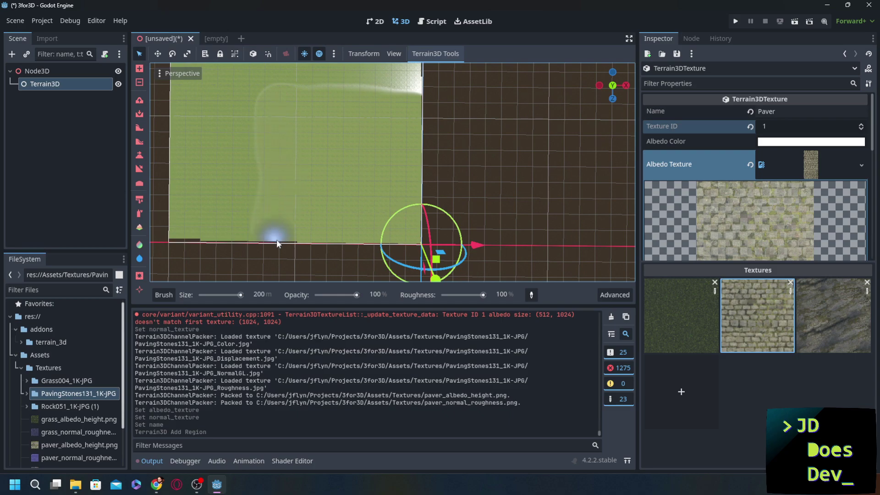
Step: Examine the painted grass surface up close and from a low angle, with Node3D selected instead of the terrain
{"action": "middle_click_drag", "start_coordinate": [273, 256], "coordinate": [336, 251]}
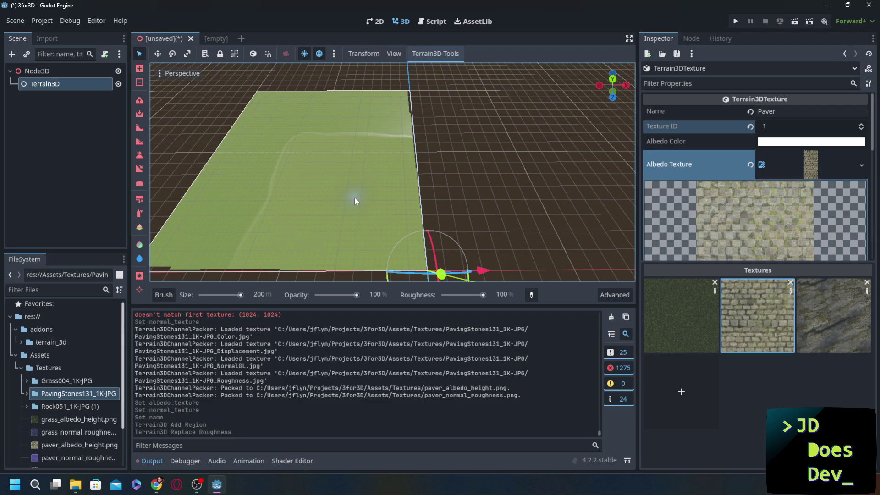
{"action": "scroll", "coordinate": [354, 197], "scroll_direction": "up", "scroll_amount": 5}
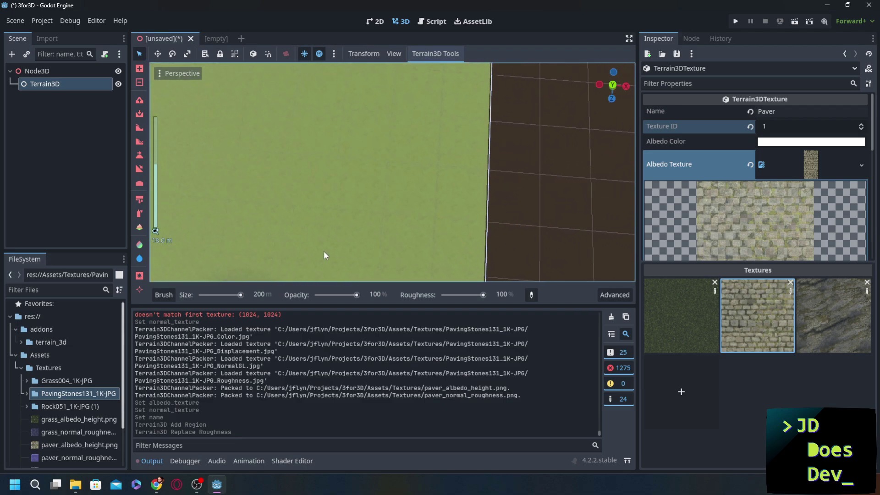
{"action": "scroll", "coordinate": [323, 251], "scroll_direction": "down", "scroll_amount": 10}
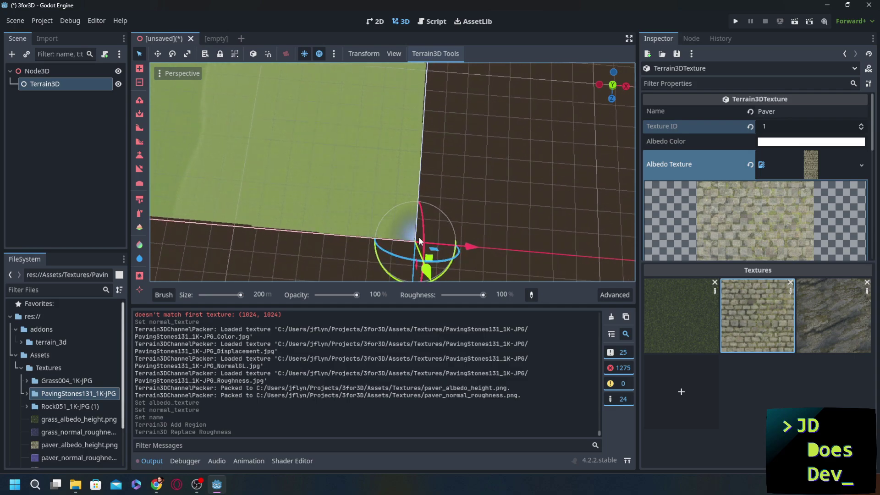
{"action": "key", "text": "f"}
{"action": "scroll", "coordinate": [311, 126], "scroll_direction": "up", "scroll_amount": 8}
{"action": "middle_click_drag", "start_coordinate": [311, 126], "coordinate": [326, 80]}
{"action": "left_click", "coordinate": [44, 71]}
{"action": "scroll", "coordinate": [373, 179], "scroll_direction": "up", "scroll_amount": 5}
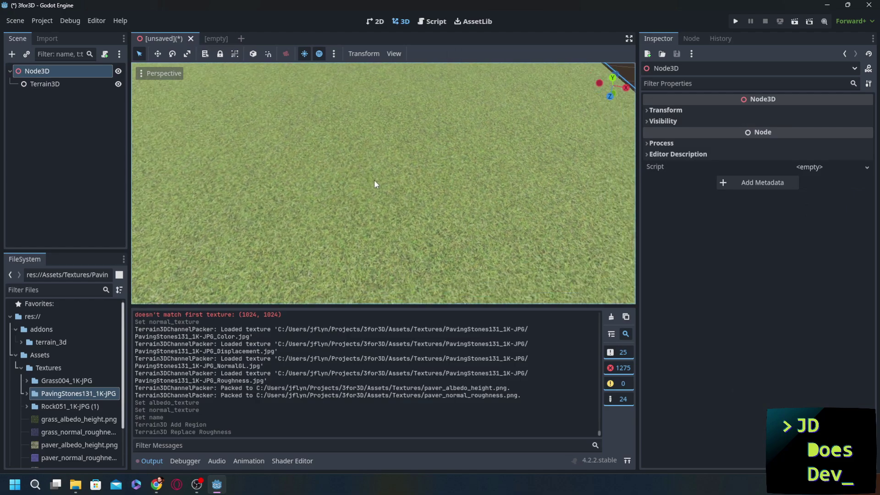
{"action": "middle_click_drag", "start_coordinate": [350, 207], "coordinate": [263, 194]}
{"action": "middle_click_drag", "start_coordinate": [342, 235], "coordinate": [346, 166], "text": "shift"}
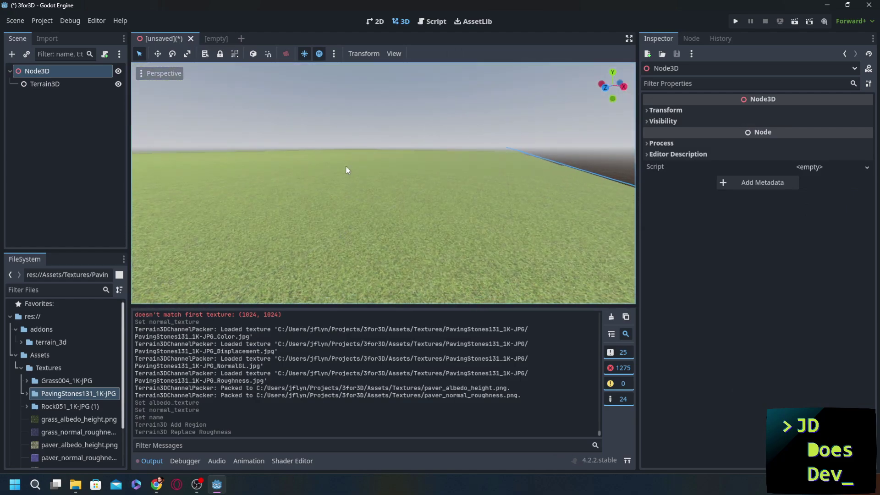
{"action": "scroll", "coordinate": [344, 213], "scroll_direction": "down", "scroll_amount": 12}
{"action": "middle_click_drag", "start_coordinate": [344, 216], "coordinate": [415, 215]}
Step: Open the Terrain3D node's Grass texture for editing and set its UV Scale to 0.275
{"action": "left_click", "coordinate": [44, 84]}
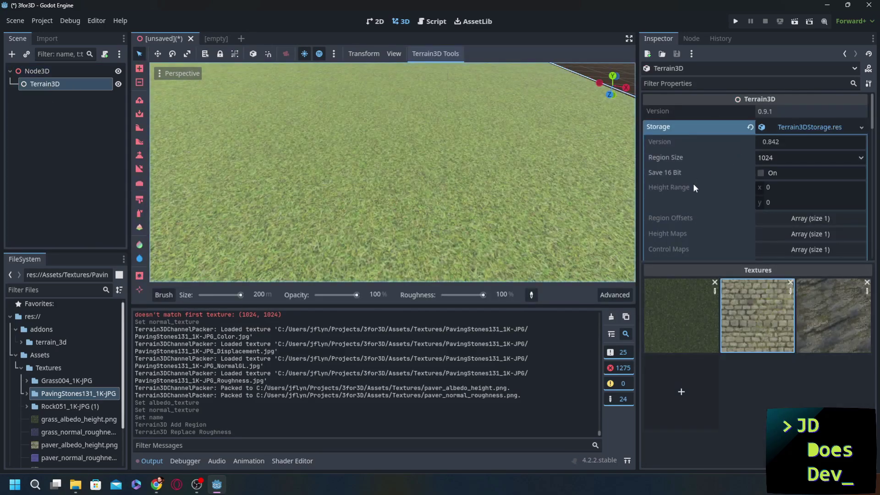
{"action": "scroll", "coordinate": [746, 229], "scroll_direction": "down", "scroll_amount": 3}
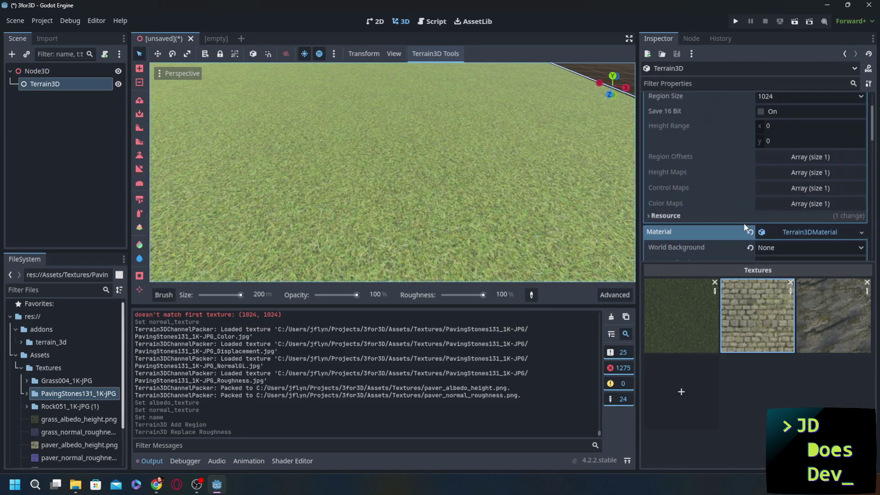
{"action": "scroll", "coordinate": [745, 228], "scroll_direction": "down", "scroll_amount": 5}
{"action": "left_click", "coordinate": [701, 293]}
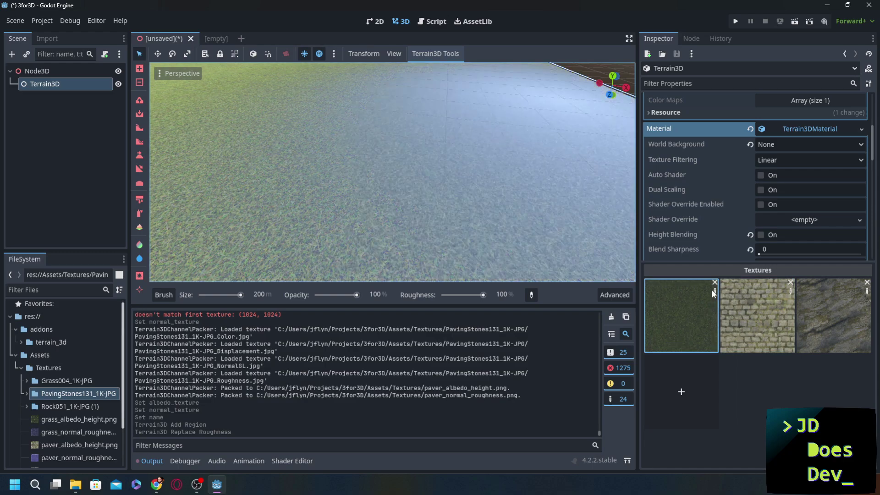
{"action": "left_click", "coordinate": [714, 292]}
{"action": "scroll", "coordinate": [740, 159], "scroll_direction": "down", "scroll_amount": 5}
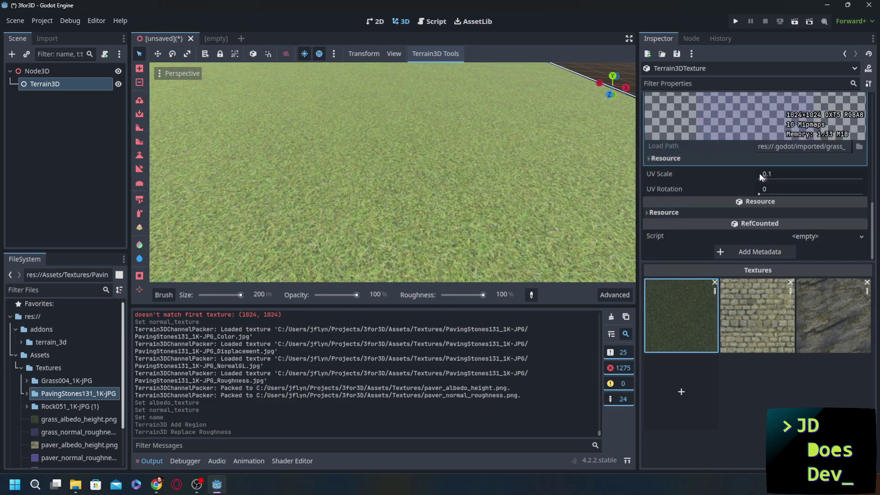
{"action": "scroll", "coordinate": [503, 178], "scroll_direction": "down", "scroll_amount": 3}
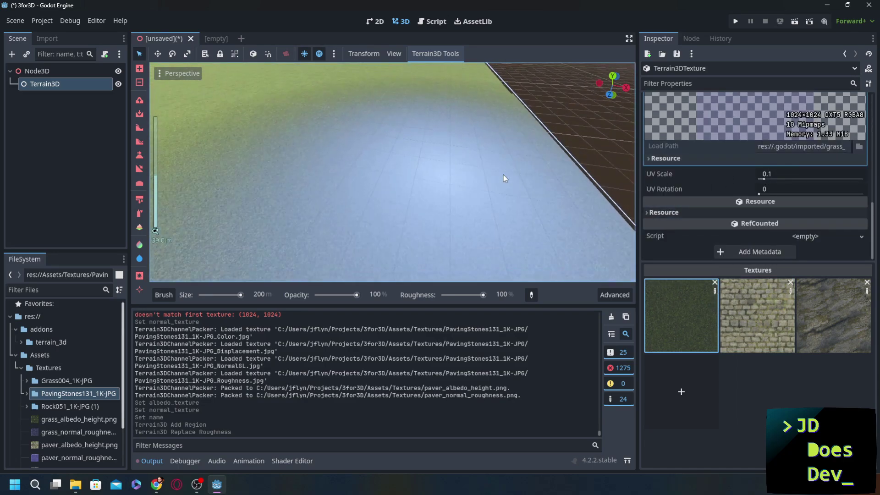
{"action": "scroll", "coordinate": [503, 174], "scroll_direction": "down", "scroll_amount": 5}
{"action": "middle_click_drag", "start_coordinate": [380, 147], "coordinate": [412, 203]}
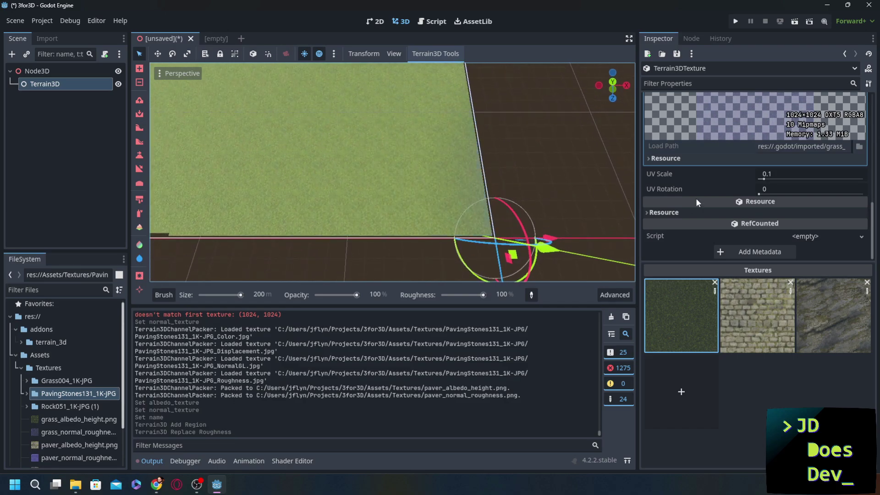
{"action": "left_click_drag", "start_coordinate": [760, 175], "coordinate": [773, 179]}
Step: Reduce the terrain brush size to 4 m and set the Grass texture's UV Rotation to 0.432
{"action": "scroll", "coordinate": [434, 183], "scroll_direction": "up", "scroll_amount": 4}
{"action": "left_click", "coordinate": [45, 84]}
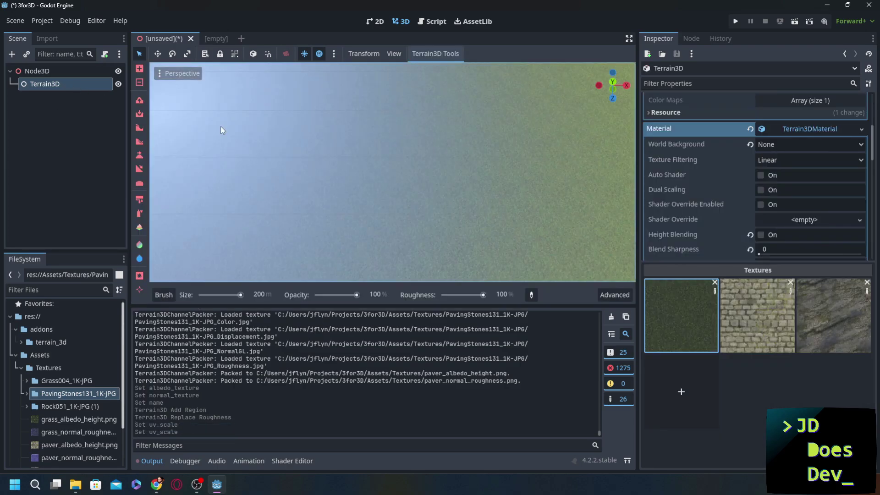
{"action": "left_click_drag", "start_coordinate": [231, 296], "coordinate": [202, 295]}
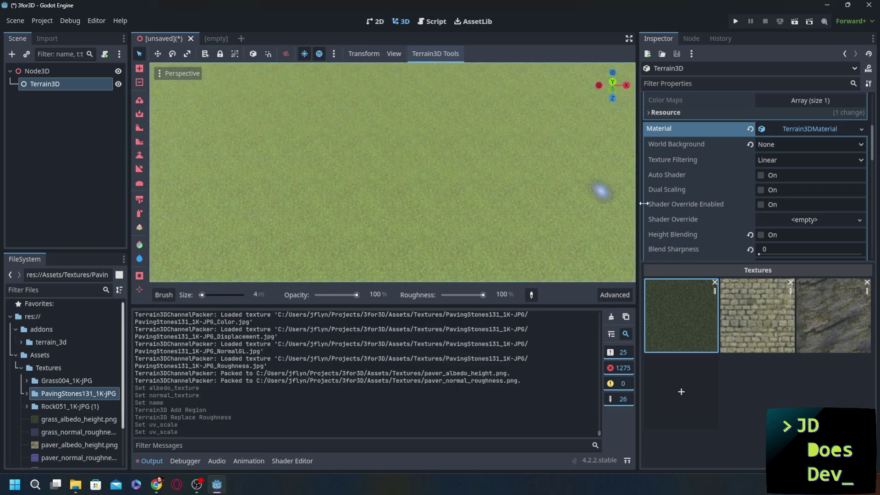
{"action": "left_click", "coordinate": [714, 291]}
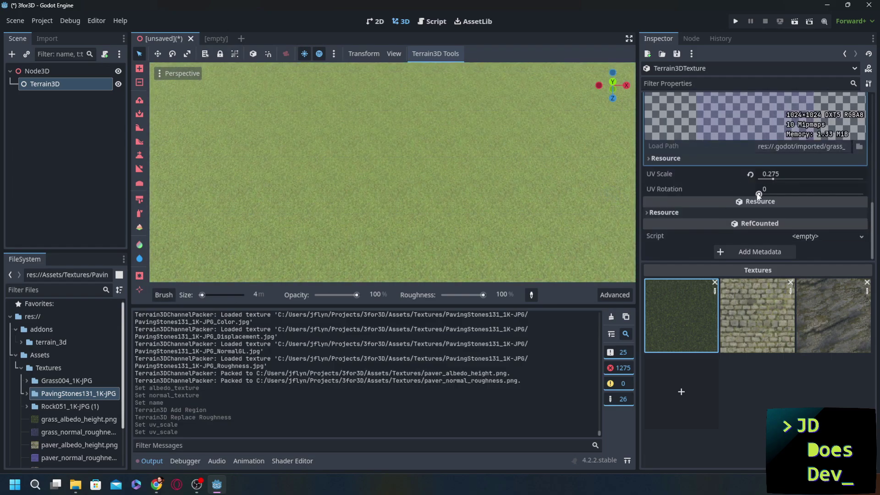
{"action": "left_click_drag", "start_coordinate": [759, 193], "coordinate": [803, 189]}
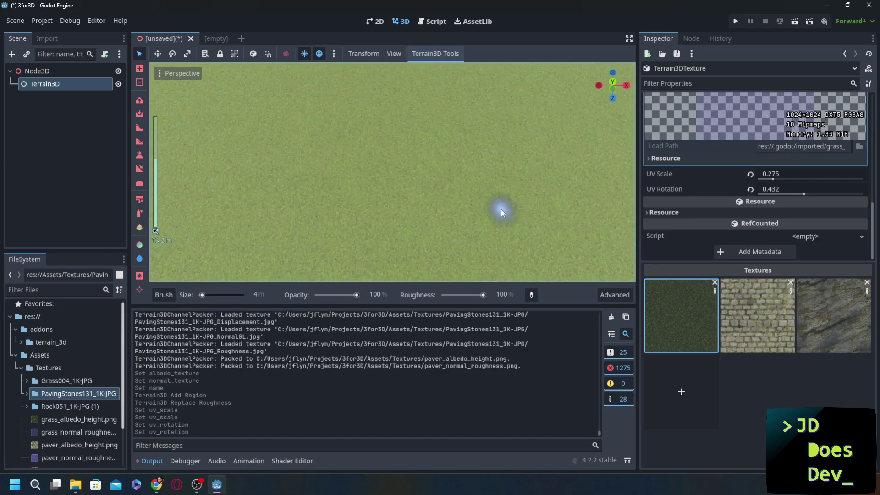
{"action": "middle_click_drag", "start_coordinate": [466, 212], "coordinate": [399, 252]}
{"action": "mouse_move", "coordinate": [372, 181]}
{"action": "middle_mouse_down"}
{"action": "mouse_move", "coordinate": [369, 216]}
{"action": "mouse_move", "coordinate": [373, 177]}
{"action": "middle_mouse_up"}
{"action": "scroll", "coordinate": [244, 159], "scroll_direction": "up", "scroll_amount": 5}
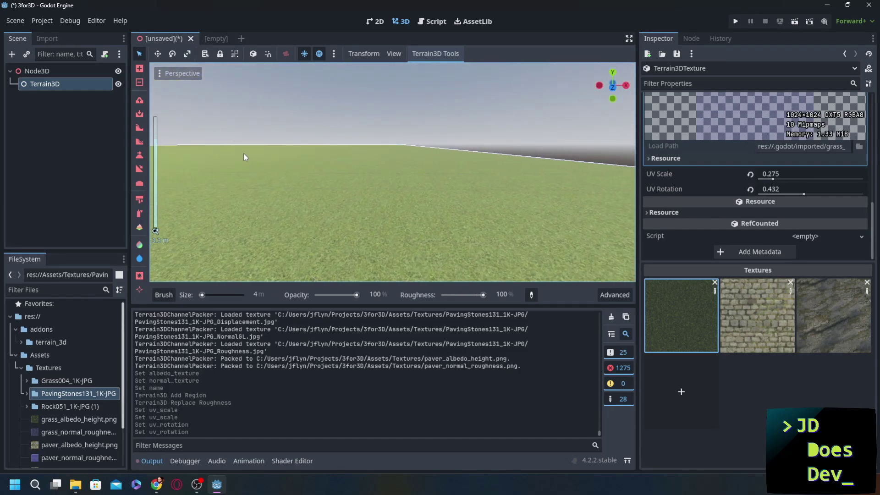
{"action": "mouse_move", "coordinate": [381, 201]}
{"action": "middle_mouse_down"}
{"action": "mouse_move", "coordinate": [386, 188]}
{"action": "mouse_move", "coordinate": [483, 184]}
{"action": "mouse_move", "coordinate": [243, 204]}
{"action": "mouse_move", "coordinate": [183, 160]}
{"action": "middle_mouse_up"}
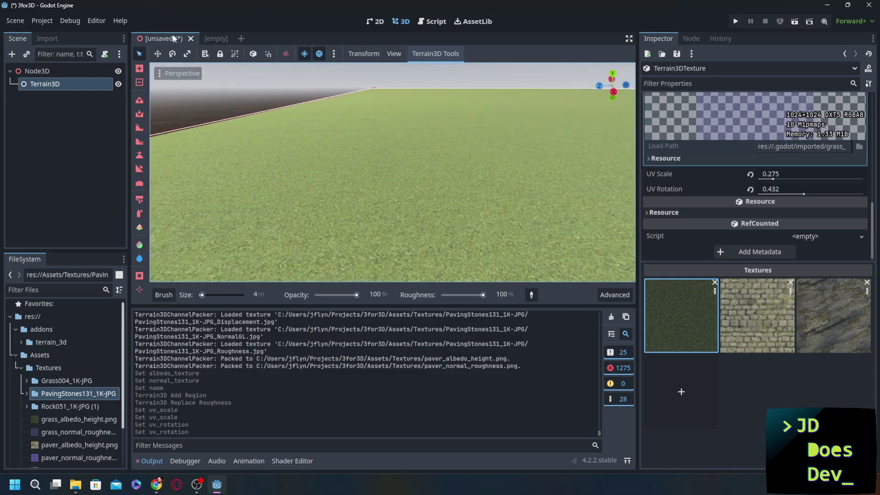
Step: Set the preview sun's angular altitude to 0.6 and azimuth to 42.9, and compare the scene without the preview environment
{"action": "left_click", "coordinate": [39, 71]}
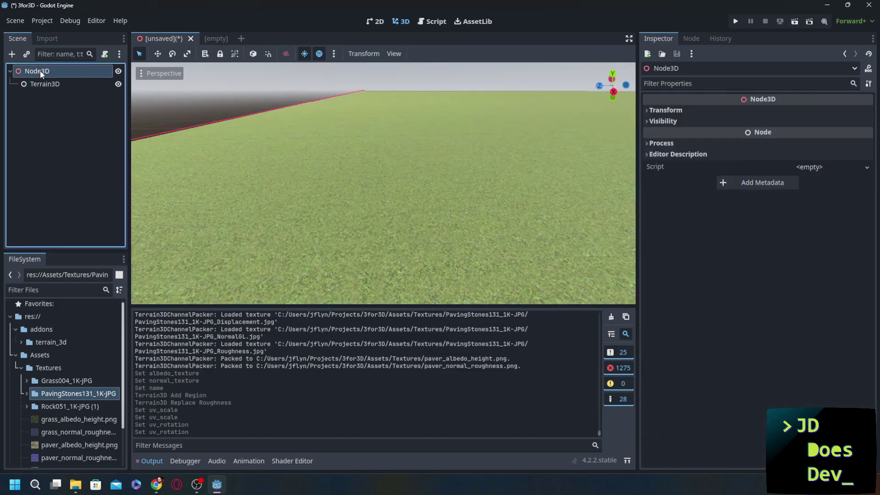
{"action": "left_click", "coordinate": [334, 54]}
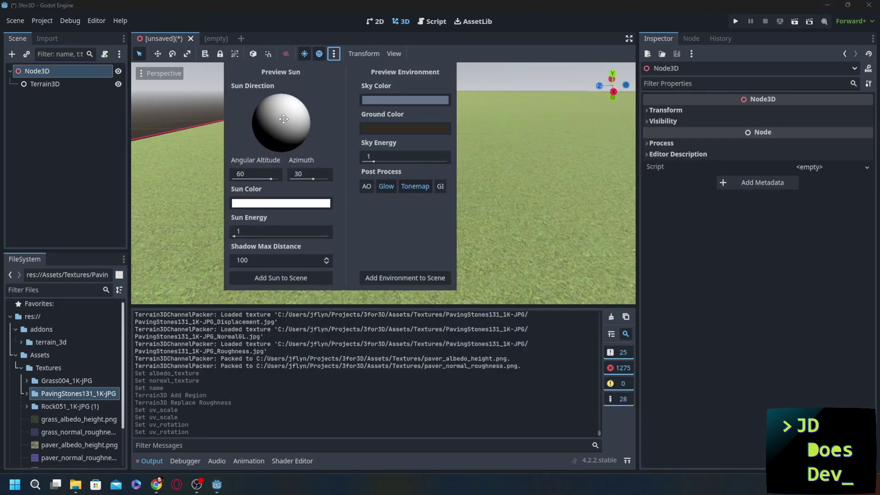
{"action": "left_click_drag", "start_coordinate": [270, 179], "coordinate": [255, 178]}
{"action": "mouse_move", "coordinate": [313, 178]}
{"action": "left_mouse_down"}
{"action": "mouse_move", "coordinate": [296, 177]}
{"action": "mouse_move", "coordinate": [311, 179]}
{"action": "left_mouse_up"}
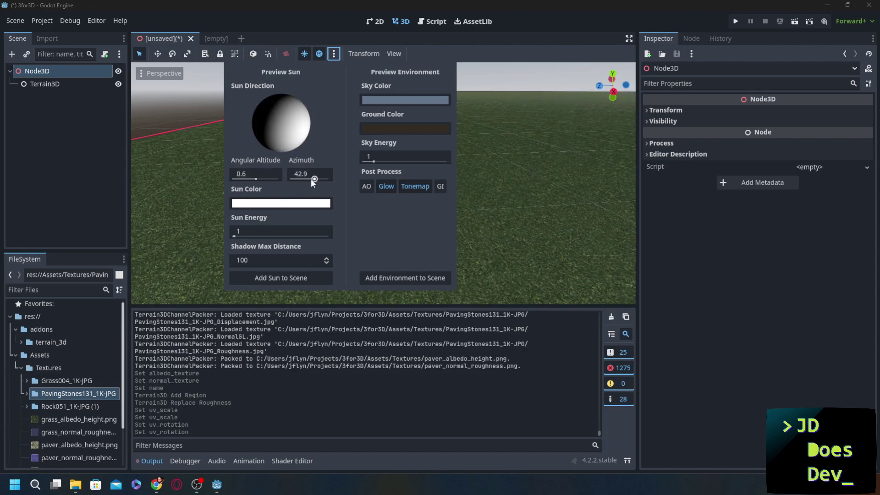
{"action": "left_click", "coordinate": [377, 214]}
{"action": "middle_click_drag", "start_coordinate": [377, 214], "coordinate": [336, 169]}
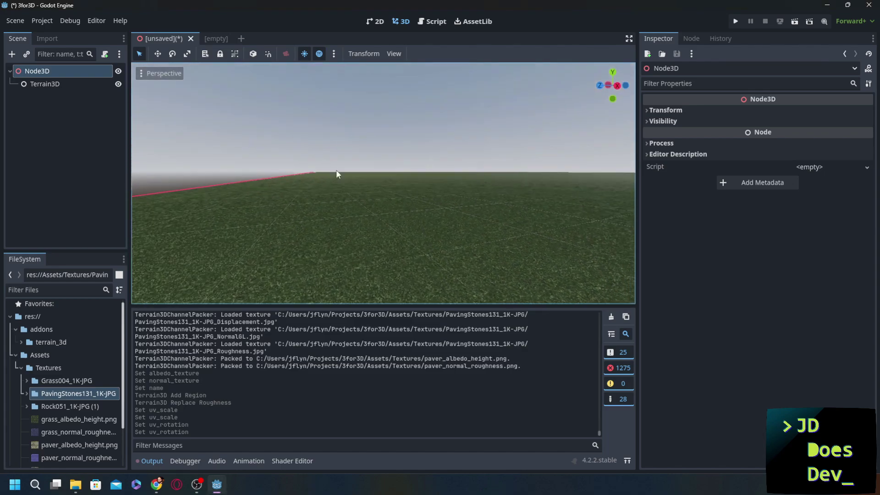
{"action": "scroll", "coordinate": [337, 242], "scroll_direction": "down", "scroll_amount": 5}
{"action": "middle_click_drag", "start_coordinate": [327, 251], "coordinate": [479, 256]}
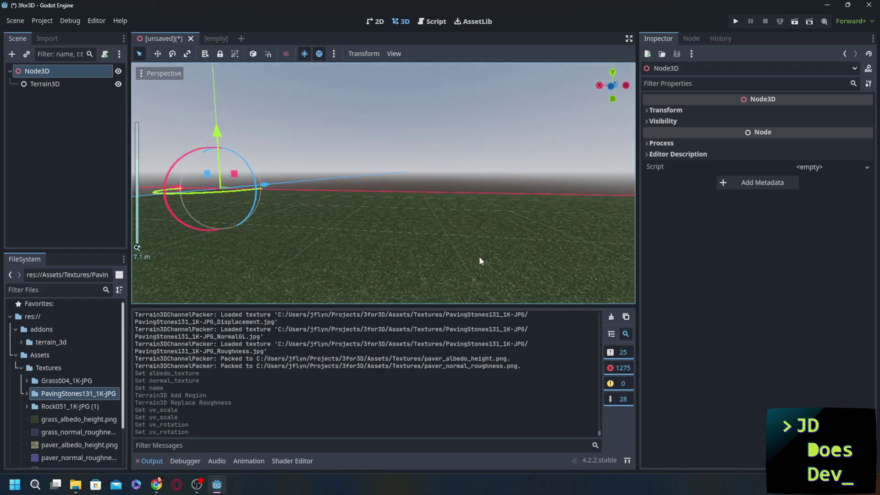
{"action": "left_click", "coordinate": [319, 55]}
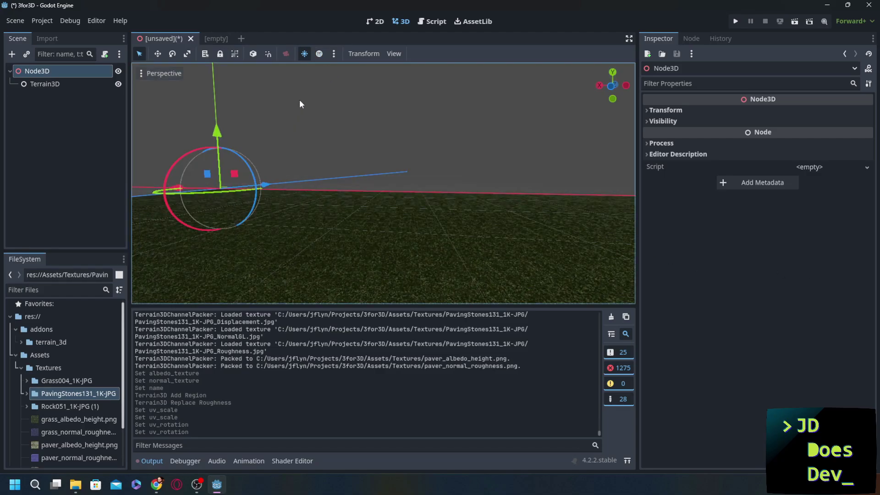
{"action": "left_click", "coordinate": [321, 54]}
Step: Set the preview sun's angular altitude to 4.2 and azimuth to 64.3
{"action": "left_click", "coordinate": [334, 54]}
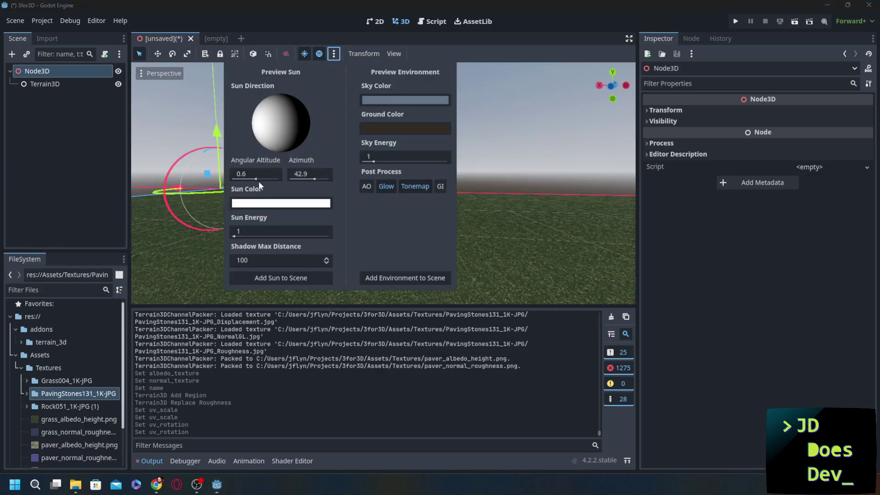
{"action": "left_click_drag", "start_coordinate": [259, 180], "coordinate": [259, 187]}
{"action": "mouse_move", "coordinate": [315, 182]}
{"action": "left_mouse_down"}
{"action": "mouse_move", "coordinate": [298, 182]}
{"action": "mouse_move", "coordinate": [330, 185]}
{"action": "mouse_move", "coordinate": [318, 186]}
{"action": "left_mouse_up"}
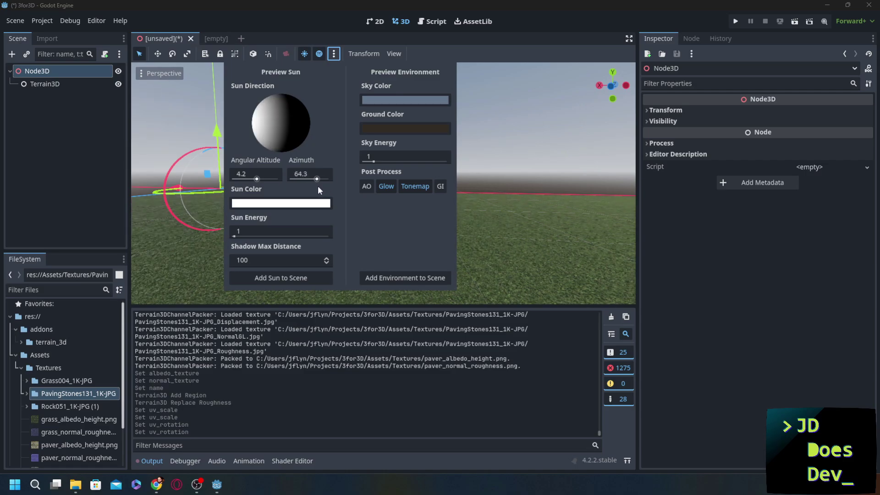
Step: Select the Terrain3D node and set up the Raise tool with a 79 m brush size and 25% opacity
{"action": "key", "text": "Escape"}
{"action": "middle_click_drag", "start_coordinate": [318, 178], "coordinate": [317, 226]}
{"action": "scroll", "coordinate": [366, 192], "scroll_direction": "down", "scroll_amount": 5}
{"action": "middle_click_drag", "start_coordinate": [397, 167], "coordinate": [435, 173]}
{"action": "scroll", "coordinate": [435, 172], "scroll_direction": "down", "scroll_amount": 8}
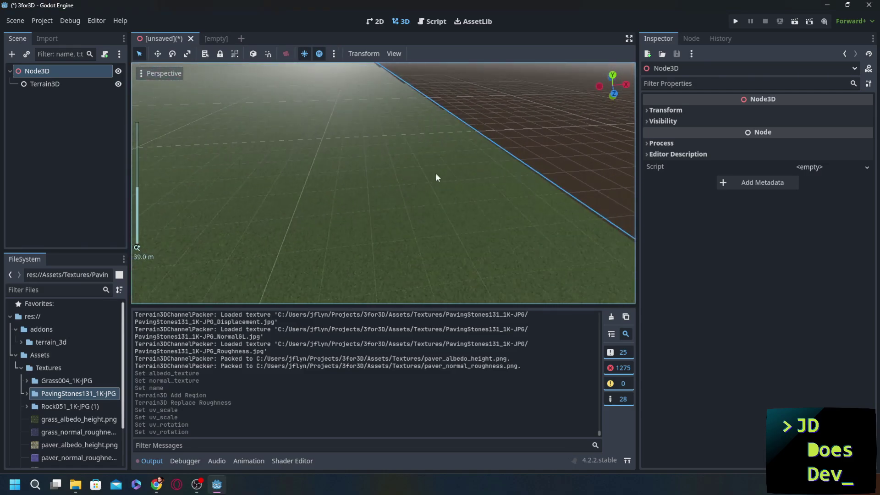
{"action": "left_click", "coordinate": [44, 84]}
{"action": "mouse_move", "coordinate": [323, 186]}
{"action": "middle_mouse_down"}
{"action": "mouse_move", "coordinate": [352, 142]}
{"action": "mouse_move", "coordinate": [345, 255]}
{"action": "mouse_move", "coordinate": [364, 221]}
{"action": "middle_mouse_up"}
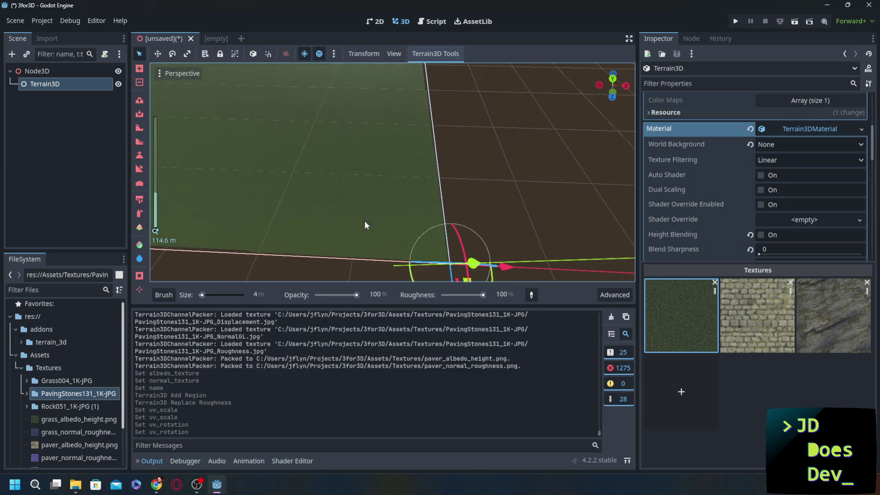
{"action": "left_click", "coordinate": [141, 102]}
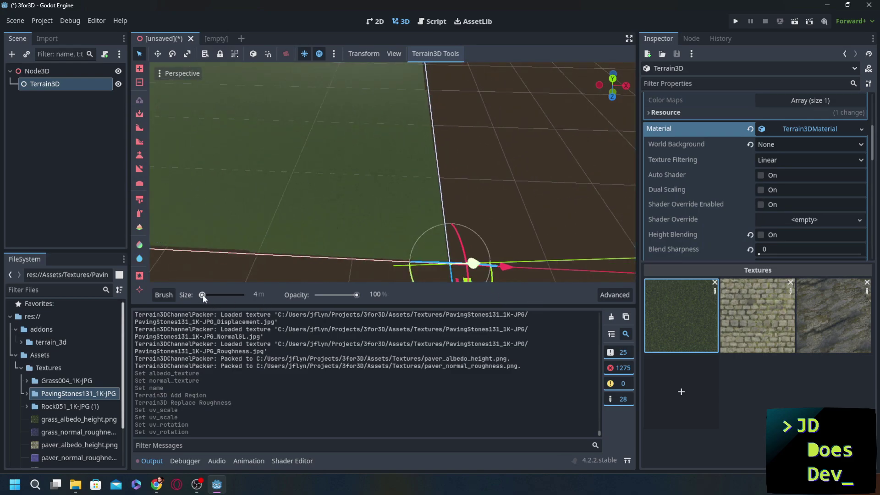
{"action": "left_click_drag", "start_coordinate": [202, 294], "coordinate": [217, 295]}
{"action": "left_click_drag", "start_coordinate": [357, 295], "coordinate": [339, 295]}
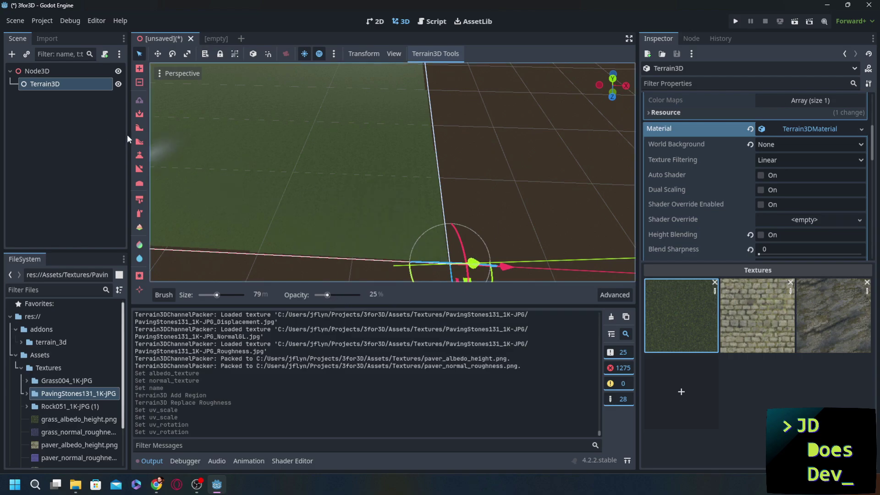
Step: Choose the hill2 brush, raise a few hills near the terrain's corner, and undo the last stroke
{"action": "left_click", "coordinate": [163, 294]}
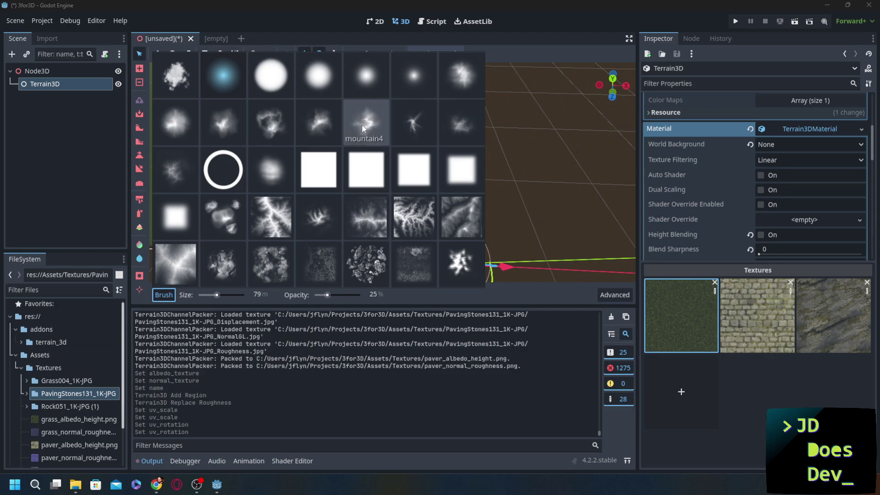
{"action": "left_click", "coordinate": [190, 127]}
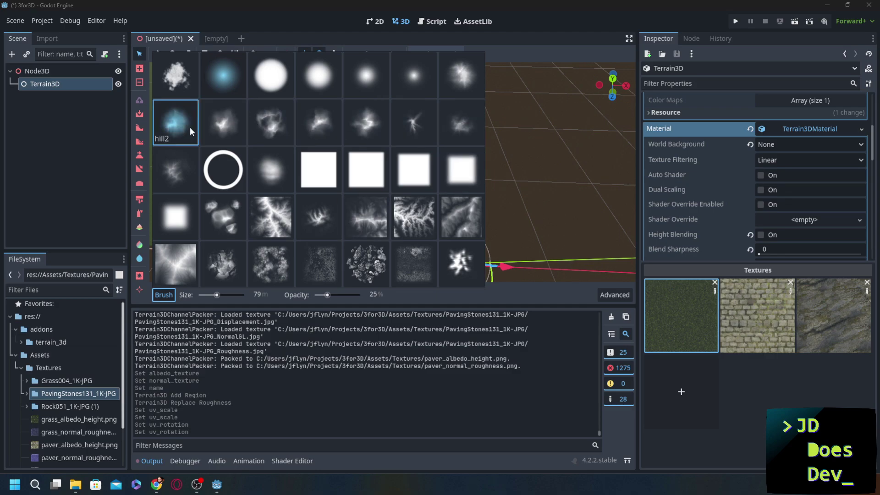
{"action": "left_click_drag", "start_coordinate": [344, 199], "coordinate": [394, 209]}
{"action": "left_click_drag", "start_coordinate": [339, 208], "coordinate": [288, 216]}
{"action": "left_click_drag", "start_coordinate": [282, 217], "coordinate": [232, 221]}
{"action": "scroll", "coordinate": [247, 215], "scroll_direction": "down", "scroll_amount": 6}
{"action": "key", "text": "ctrl+z"}
Step: Extend the hills into a ridge along the terrain's edge, ending it with a faint rise at 1% brush opacity
{"action": "mouse_move", "coordinate": [273, 207]}
{"action": "middle_mouse_down"}
{"action": "mouse_move", "coordinate": [297, 180]}
{"action": "mouse_move", "coordinate": [324, 194]}
{"action": "mouse_move", "coordinate": [521, 177]}
{"action": "mouse_move", "coordinate": [477, 169]}
{"action": "middle_mouse_up"}
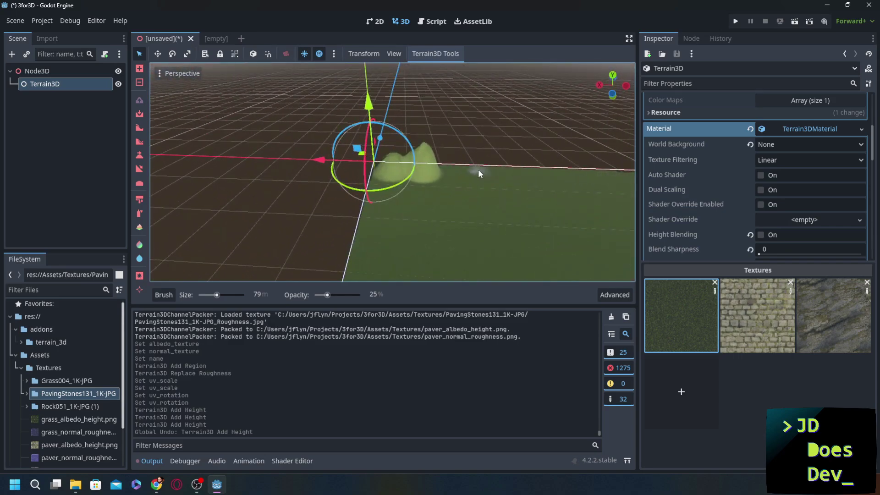
{"action": "scroll", "coordinate": [453, 175], "scroll_direction": "up", "scroll_amount": 5}
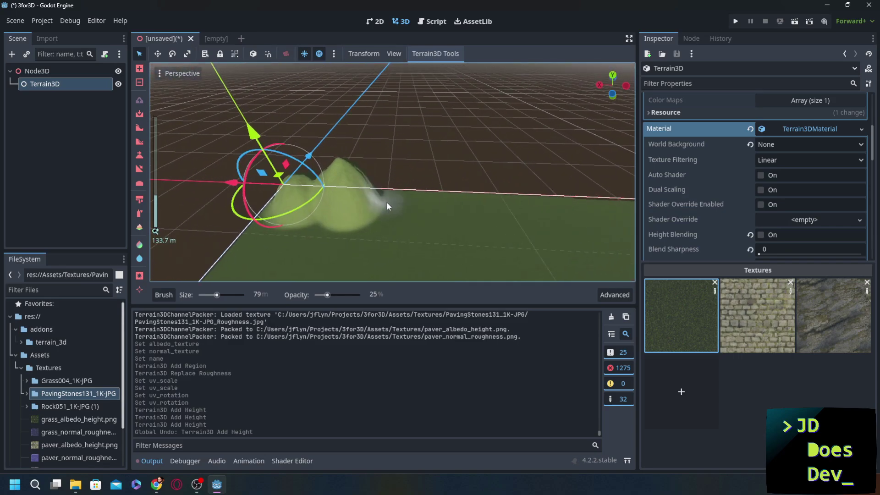
{"action": "left_click_drag", "start_coordinate": [387, 202], "coordinate": [534, 205]}
{"action": "mouse_move", "coordinate": [533, 205]}
{"action": "middle_mouse_down"}
{"action": "mouse_move", "coordinate": [483, 229]}
{"action": "mouse_move", "coordinate": [417, 162]}
{"action": "mouse_move", "coordinate": [327, 159]}
{"action": "mouse_move", "coordinate": [351, 245]}
{"action": "middle_mouse_up"}
{"action": "left_click", "coordinate": [350, 244]}
{"action": "scroll", "coordinate": [351, 246], "scroll_direction": "down", "scroll_amount": 8}
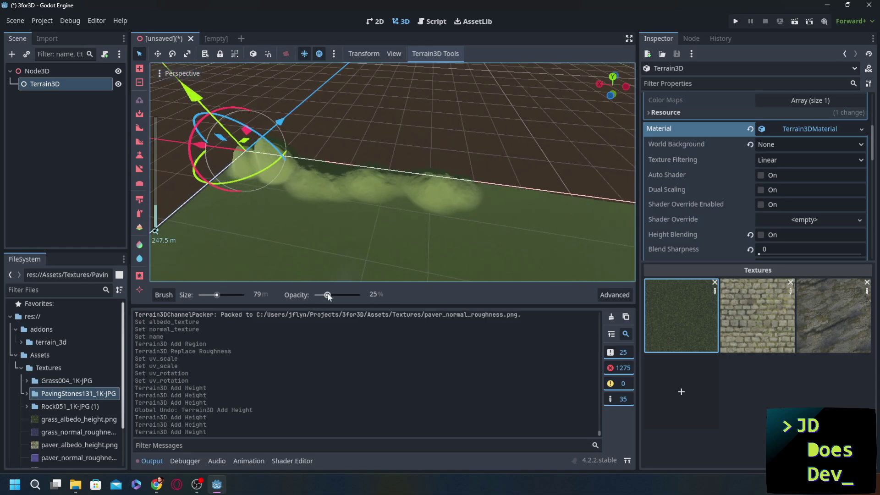
{"action": "left_click_drag", "start_coordinate": [328, 295], "coordinate": [317, 295]}
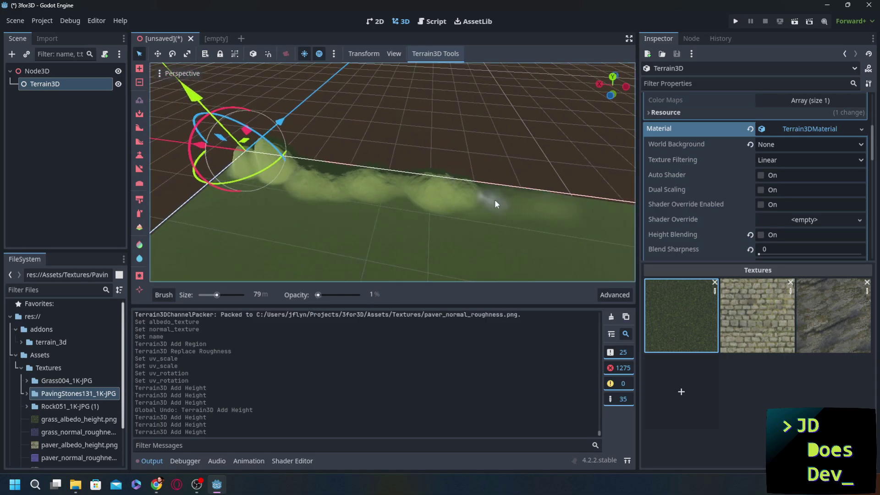
{"action": "left_click_drag", "start_coordinate": [487, 192], "coordinate": [478, 197]}
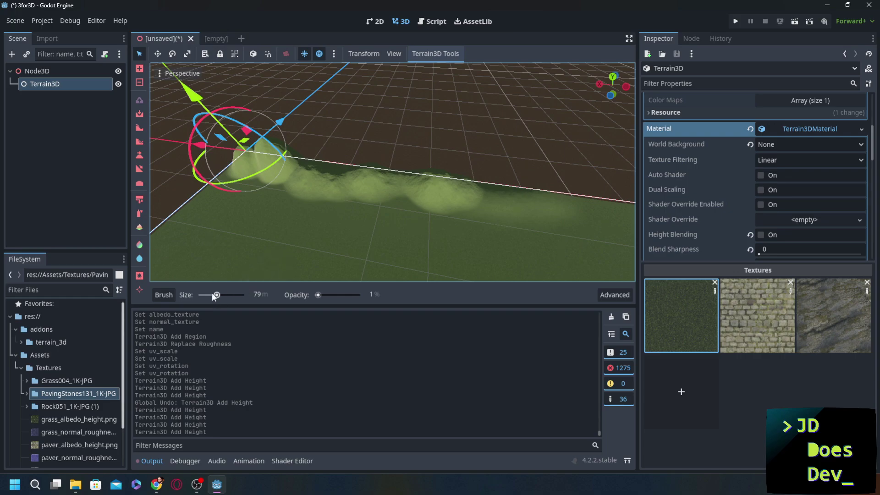
Step: Try raising the terrain near the ridge at 100% brush opacity and undo both strokes
{"action": "left_click_drag", "start_coordinate": [319, 295], "coordinate": [358, 295]}
{"action": "mouse_move", "coordinate": [499, 198]}
{"action": "left_mouse_down"}
{"action": "mouse_move", "coordinate": [527, 211]}
{"action": "mouse_move", "coordinate": [543, 198]}
{"action": "mouse_move", "coordinate": [575, 199]}
{"action": "mouse_move", "coordinate": [561, 203]}
{"action": "left_mouse_up"}
{"action": "scroll", "coordinate": [462, 214], "scroll_direction": "down", "scroll_amount": 3}
{"action": "middle_click_drag", "start_coordinate": [462, 214], "coordinate": [527, 215]}
{"action": "left_click_drag", "start_coordinate": [438, 181], "coordinate": [317, 223]}
{"action": "middle_click_drag", "start_coordinate": [332, 221], "coordinate": [251, 212]}
{"action": "key", "text": "ctrl+z"}
{"action": "key", "text": "ctrl+z"}
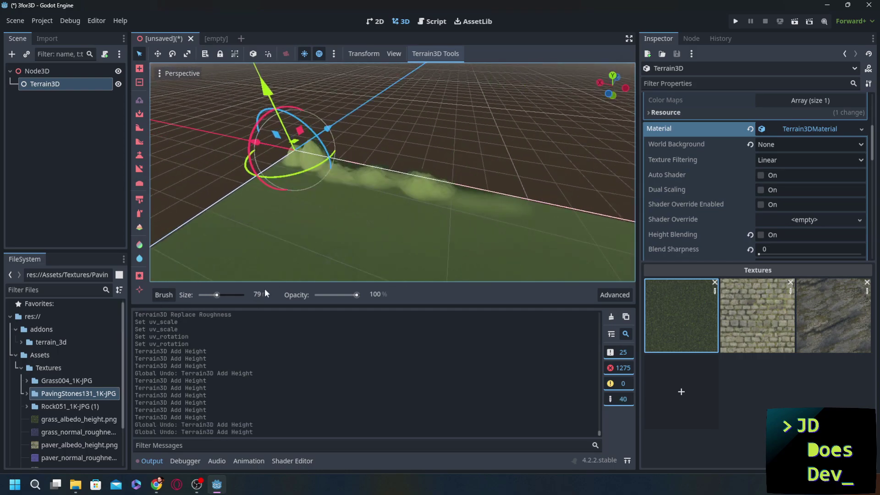
Step: Set the brush opacity to 14% and raise ridges along two adjoining sides of the terrain
{"action": "left_click", "coordinate": [323, 294]}
{"action": "mouse_move", "coordinate": [574, 216]}
{"action": "left_mouse_down"}
{"action": "mouse_move", "coordinate": [556, 238]}
{"action": "mouse_move", "coordinate": [287, 160]}
{"action": "left_mouse_up"}
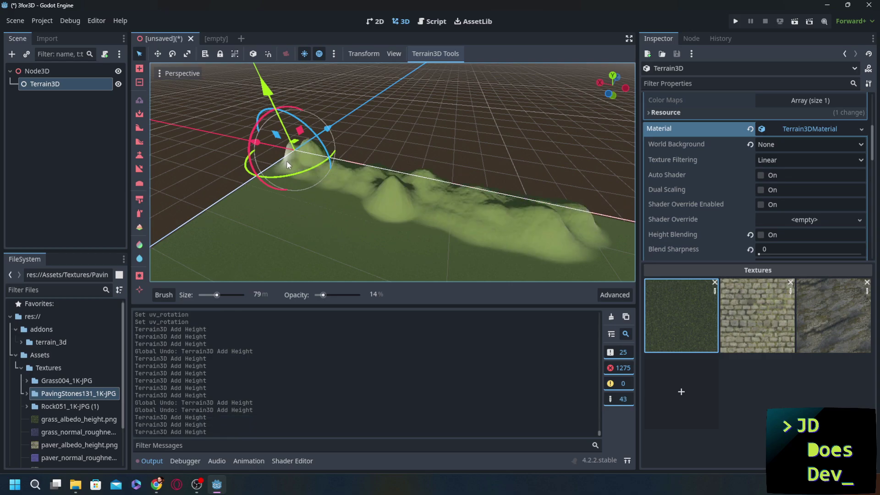
{"action": "mouse_move", "coordinate": [287, 160]}
{"action": "middle_mouse_down"}
{"action": "mouse_move", "coordinate": [382, 223]}
{"action": "mouse_move", "coordinate": [452, 180]}
{"action": "middle_mouse_up"}
{"action": "scroll", "coordinate": [471, 171], "scroll_direction": "down", "scroll_amount": 5}
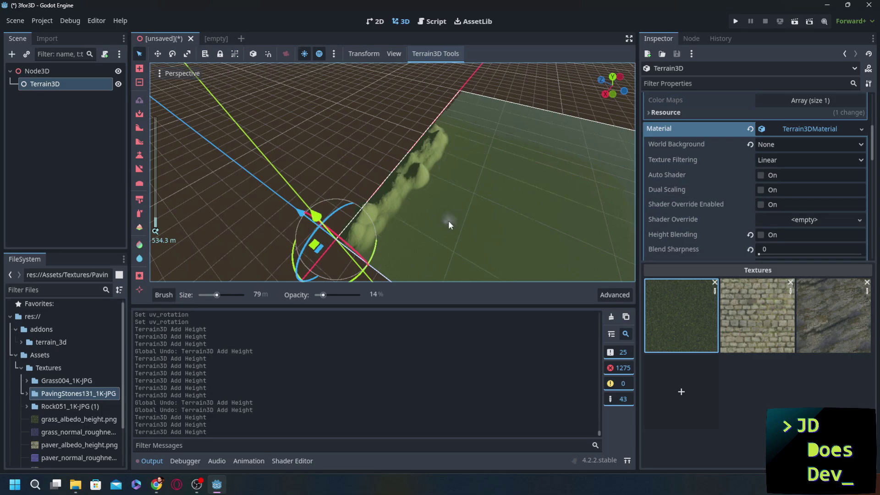
{"action": "middle_click_drag", "start_coordinate": [448, 220], "coordinate": [355, 140], "text": "shift"}
{"action": "mouse_move", "coordinate": [357, 217]}
{"action": "left_mouse_down"}
{"action": "mouse_move", "coordinate": [276, 139]}
{"action": "mouse_move", "coordinate": [337, 213]}
{"action": "mouse_move", "coordinate": [427, 251]}
{"action": "left_mouse_up"}
Step: Choose a rougher hill-shaped brush and build rugged detail along the new ridges back to the terrain's corner
{"action": "left_click", "coordinate": [164, 294]}
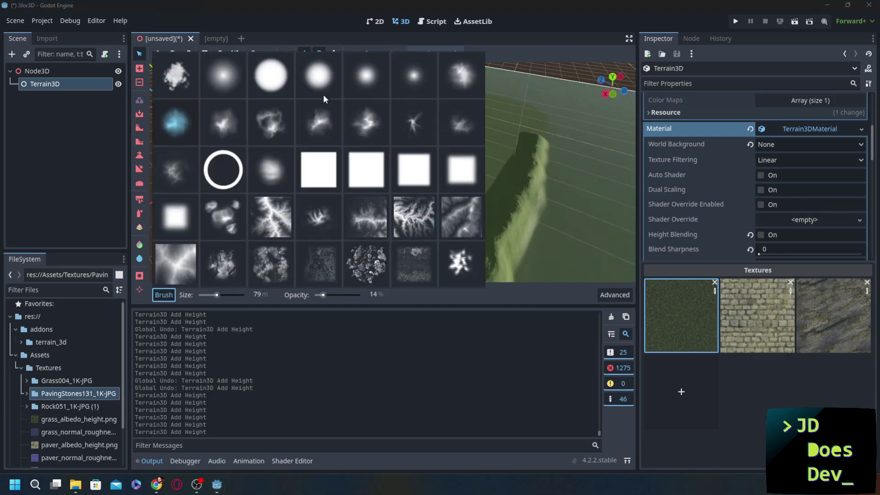
{"action": "left_click", "coordinate": [443, 81]}
{"action": "left_click", "coordinate": [518, 153]}
{"action": "mouse_move", "coordinate": [517, 153]}
{"action": "left_mouse_down"}
{"action": "mouse_move", "coordinate": [490, 189]}
{"action": "mouse_move", "coordinate": [510, 141]}
{"action": "mouse_move", "coordinate": [427, 241]}
{"action": "left_mouse_up"}
{"action": "left_click", "coordinate": [409, 219]}
{"action": "left_click", "coordinate": [387, 202]}
{"action": "left_click", "coordinate": [362, 185]}
{"action": "left_click", "coordinate": [341, 170]}
{"action": "left_click", "coordinate": [331, 151]}
{"action": "left_click", "coordinate": [329, 131]}
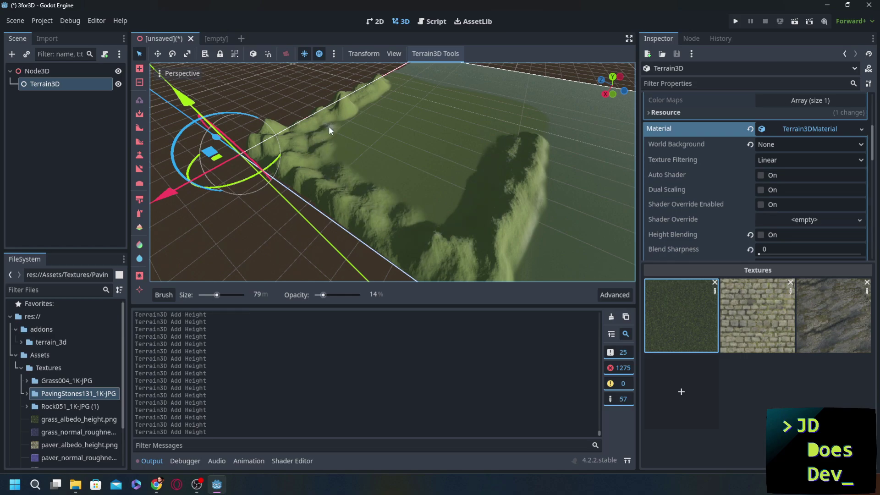
Step: Set the brush size to 97 m and raise more hills to close the mountain ring around the flat basin
{"action": "left_click_drag", "start_coordinate": [217, 295], "coordinate": [219, 295]}
{"action": "left_click_drag", "start_coordinate": [455, 203], "coordinate": [467, 223]}
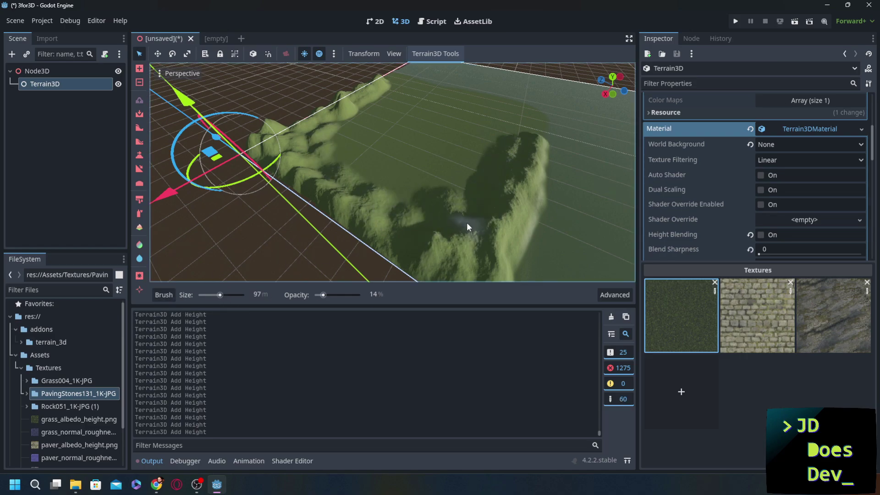
{"action": "mouse_move", "coordinate": [504, 165]}
{"action": "left_mouse_down"}
{"action": "mouse_move", "coordinate": [529, 136]}
{"action": "mouse_move", "coordinate": [466, 86]}
{"action": "mouse_move", "coordinate": [395, 73]}
{"action": "mouse_move", "coordinate": [498, 119]}
{"action": "left_mouse_up"}
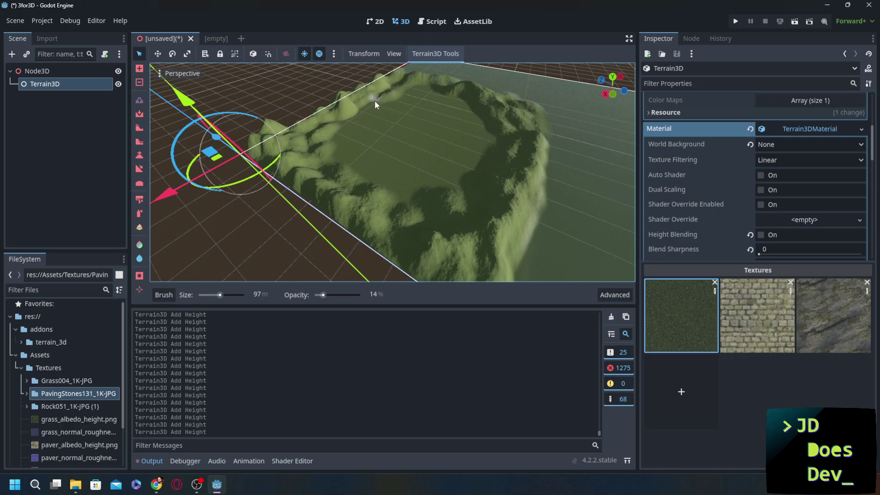
Step: Set the brush to 144 m and 8% opacity and raise uneven ground across the inside of the mountain ring
{"action": "left_click_drag", "start_coordinate": [323, 294], "coordinate": [320, 295]}
{"action": "middle_click_drag", "start_coordinate": [394, 108], "coordinate": [203, 310]}
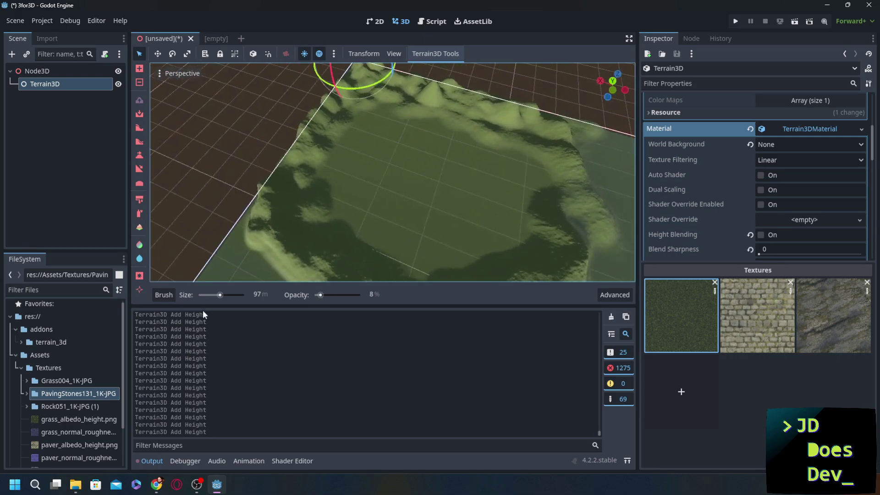
{"action": "left_click_drag", "start_coordinate": [220, 294], "coordinate": [230, 294]}
{"action": "mouse_move", "coordinate": [389, 136]}
{"action": "left_mouse_down"}
{"action": "mouse_move", "coordinate": [449, 219]}
{"action": "mouse_move", "coordinate": [463, 215]}
{"action": "mouse_move", "coordinate": [516, 252]}
{"action": "left_mouse_up"}
{"action": "middle_click_drag", "start_coordinate": [516, 248], "coordinate": [468, 203]}
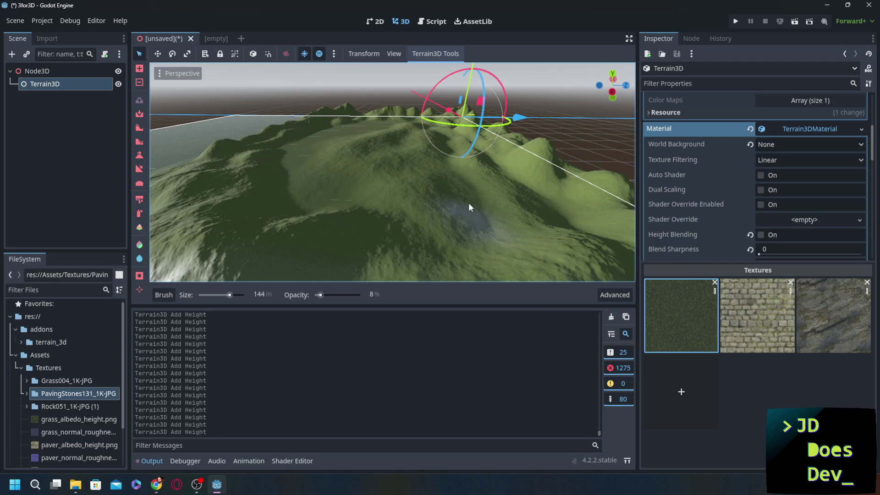
{"action": "middle_click_drag", "start_coordinate": [313, 200], "coordinate": [428, 216]}
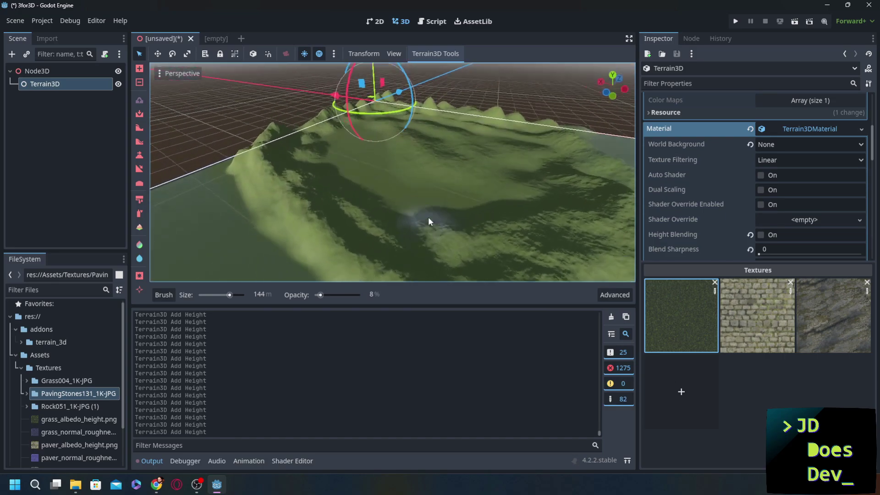
{"action": "mouse_move", "coordinate": [427, 217]}
{"action": "left_mouse_down"}
{"action": "mouse_move", "coordinate": [397, 229]}
{"action": "mouse_move", "coordinate": [354, 191]}
{"action": "left_mouse_up"}
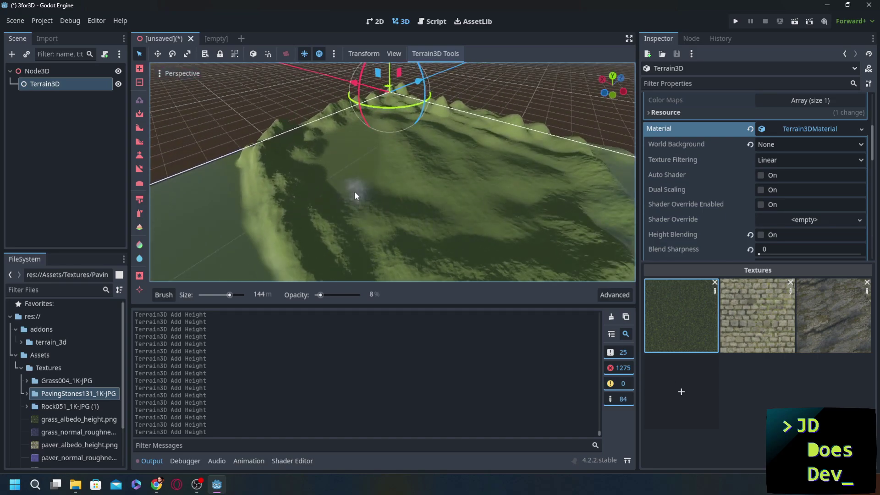
Step: Try a branching, vein-like brush on the raised ground and undo the last two height strokes
{"action": "left_click", "coordinate": [156, 292]}
{"action": "left_click", "coordinate": [289, 199]}
{"action": "left_click", "coordinate": [366, 146]}
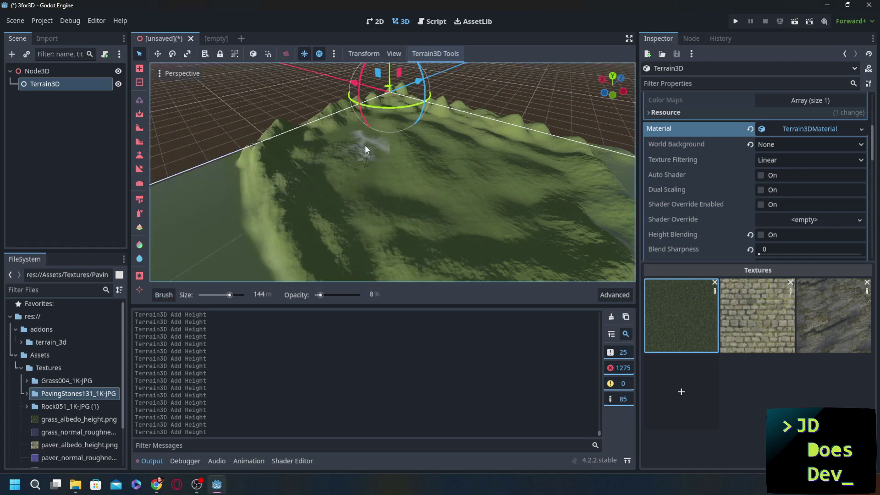
{"action": "key", "text": "ctrl+z"}
{"action": "key", "text": "ctrl+z"}
Step: Choose the large round brush and raise smooth mounds in the middle of the mountain ring
{"action": "left_click", "coordinate": [164, 294]}
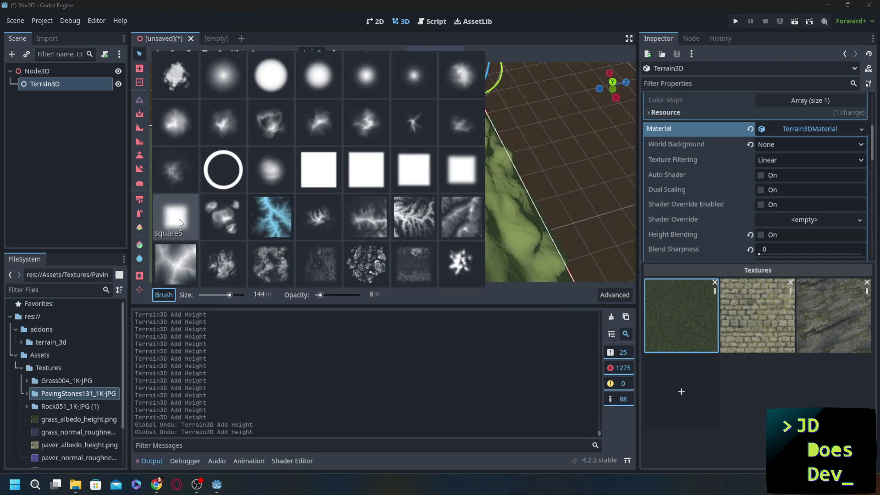
{"action": "left_click", "coordinate": [285, 81]}
{"action": "mouse_move", "coordinate": [353, 150]}
{"action": "left_mouse_down"}
{"action": "mouse_move", "coordinate": [368, 128]}
{"action": "mouse_move", "coordinate": [343, 143]}
{"action": "left_mouse_up"}
{"action": "mouse_move", "coordinate": [344, 143]}
{"action": "left_mouse_down"}
{"action": "mouse_move", "coordinate": [324, 198]}
{"action": "mouse_move", "coordinate": [378, 125]}
{"action": "left_mouse_up"}
{"action": "scroll", "coordinate": [293, 160], "scroll_direction": "up", "scroll_amount": 6}
{"action": "middle_click_drag", "start_coordinate": [378, 125], "coordinate": [330, 156]}
{"action": "scroll", "coordinate": [293, 161], "scroll_direction": "down", "scroll_amount": 4}
{"action": "mouse_move", "coordinate": [468, 185]}
{"action": "middle_mouse_down"}
{"action": "mouse_move", "coordinate": [213, 133]}
{"action": "mouse_move", "coordinate": [208, 220]}
{"action": "middle_mouse_up"}
Step: Set the brush size to 57 m, try lowering the hilltop at 52% opacity, and carve a shallow trench at 5% opacity instead
{"action": "left_click_drag", "start_coordinate": [229, 294], "coordinate": [212, 295]}
{"action": "left_click_drag", "start_coordinate": [319, 294], "coordinate": [338, 295]}
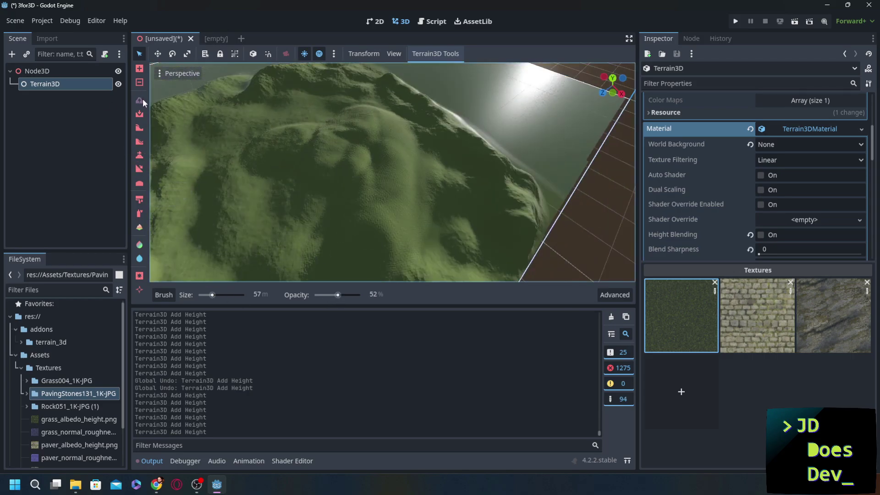
{"action": "left_click", "coordinate": [140, 114]}
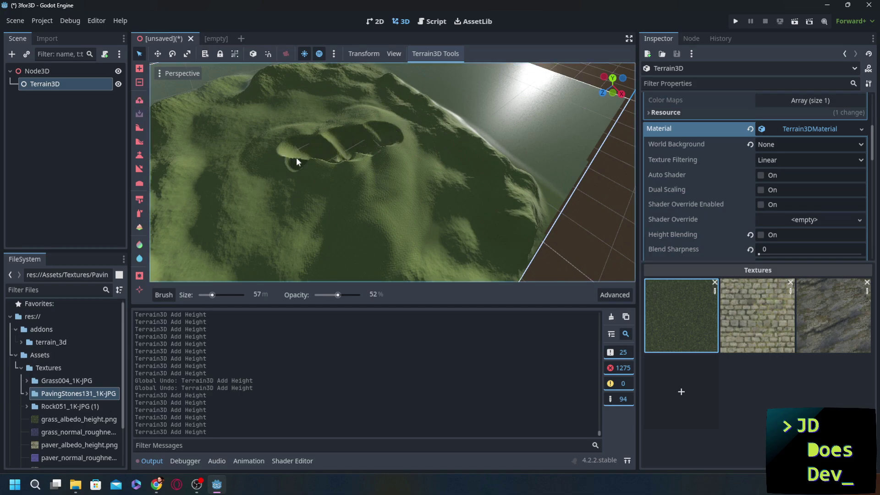
{"action": "mouse_move", "coordinate": [297, 158]}
{"action": "left_mouse_down"}
{"action": "mouse_move", "coordinate": [309, 172]}
{"action": "mouse_move", "coordinate": [371, 168]}
{"action": "left_mouse_up"}
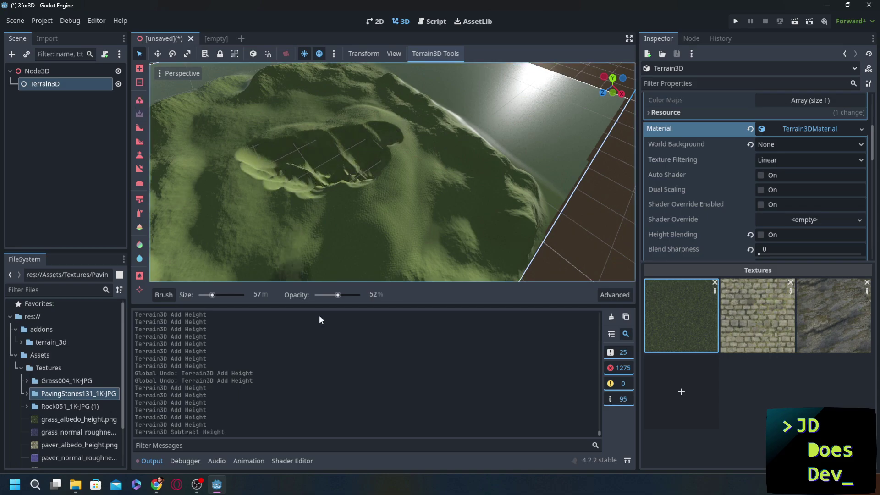
{"action": "left_click_drag", "start_coordinate": [337, 294], "coordinate": [319, 295]}
{"action": "key", "text": "ctrl+z"}
Step: Multiply and divide the terrain height around the trench, raising the brush opacity from 5% to 100% for stronger strokes
{"action": "left_click", "coordinate": [140, 128]}
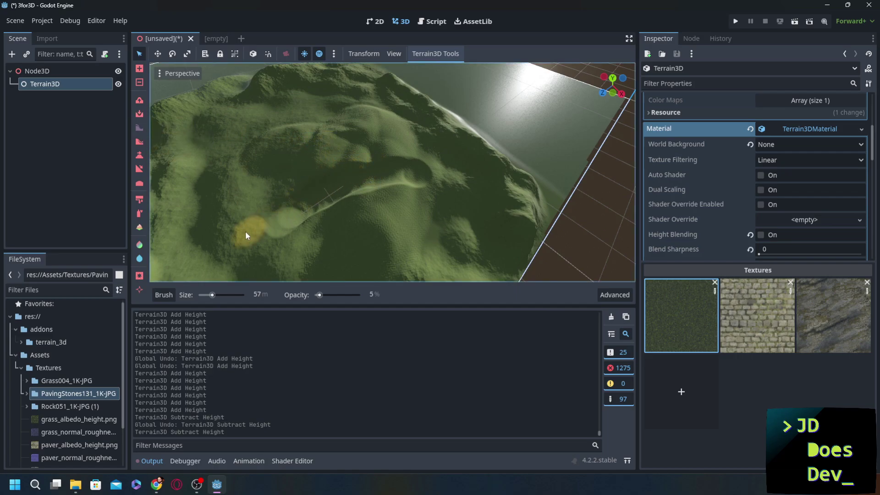
{"action": "left_click", "coordinate": [140, 142]}
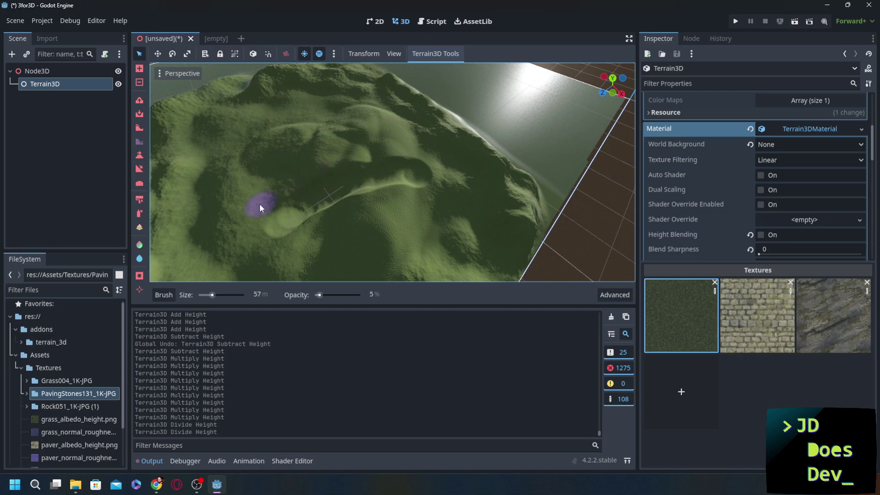
{"action": "left_click_drag", "start_coordinate": [264, 209], "coordinate": [281, 230]}
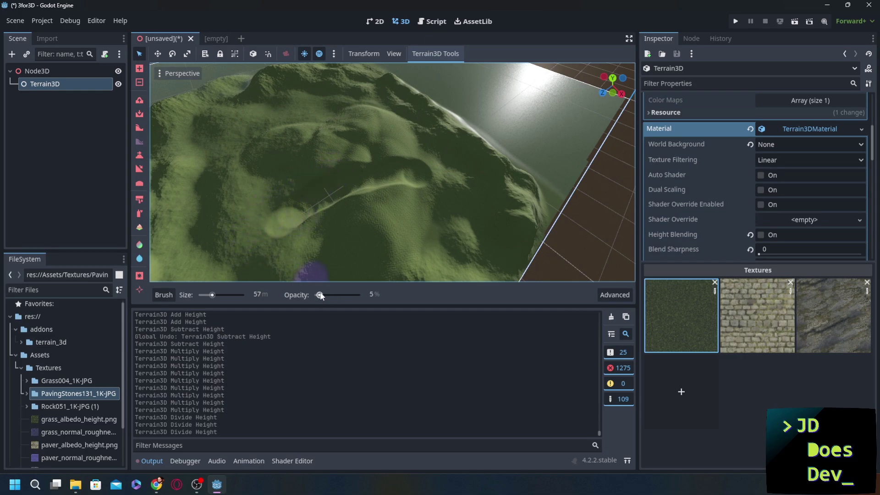
{"action": "left_click_drag", "start_coordinate": [319, 294], "coordinate": [360, 294]}
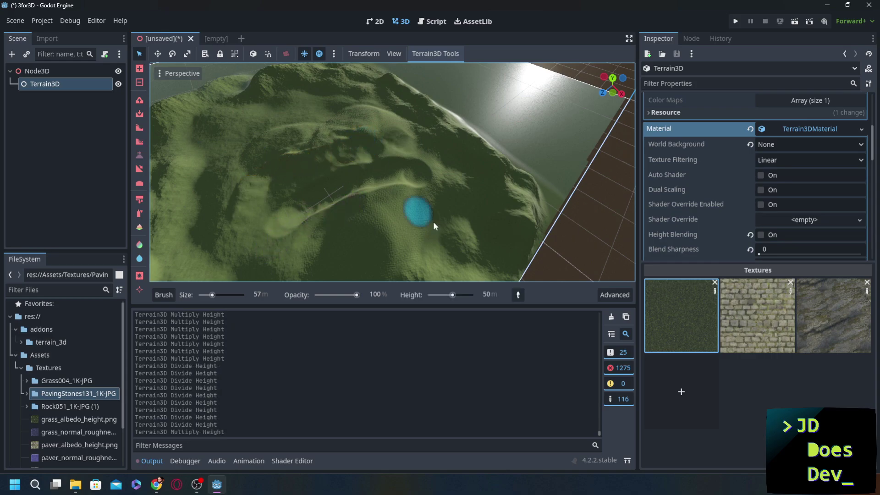
Step: Sample a height of 32 m from the hilltop for the Height tool and paint a flat plateau over the mounds
{"action": "left_click", "coordinate": [518, 294]}
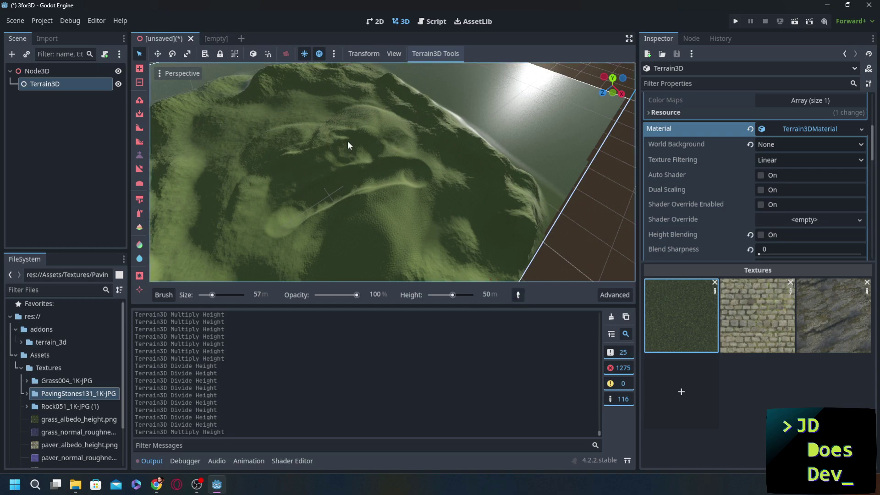
{"action": "left_click", "coordinate": [348, 142]}
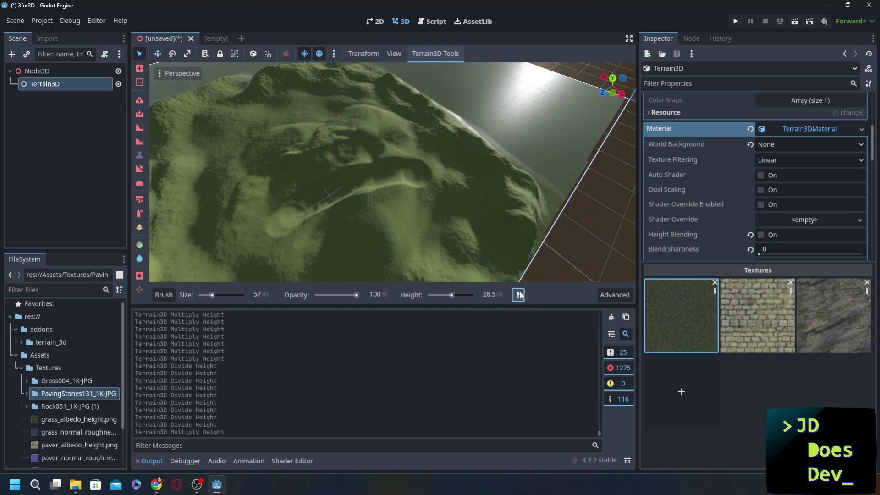
{"action": "left_click", "coordinate": [518, 295]}
{"action": "left_click", "coordinate": [341, 135]}
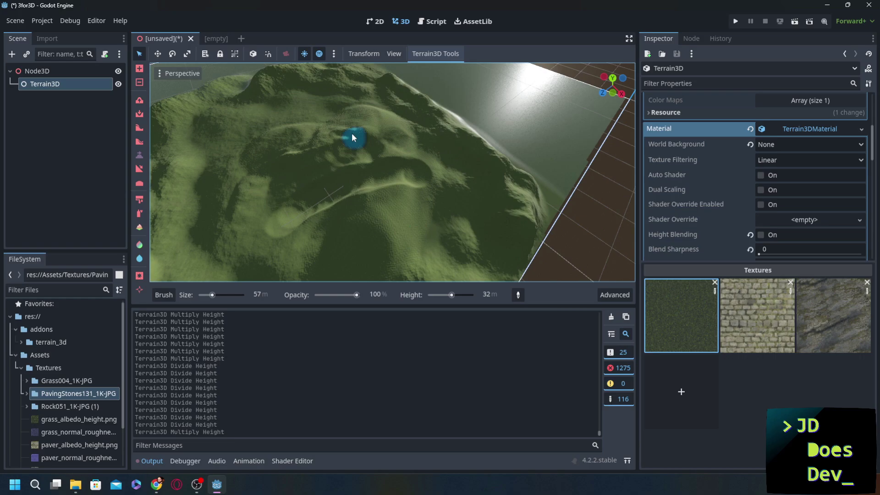
{"action": "mouse_move", "coordinate": [364, 138]}
{"action": "left_mouse_down"}
{"action": "mouse_move", "coordinate": [336, 124]}
{"action": "mouse_move", "coordinate": [331, 155]}
{"action": "left_mouse_up"}
{"action": "left_click_drag", "start_coordinate": [388, 157], "coordinate": [405, 165]}
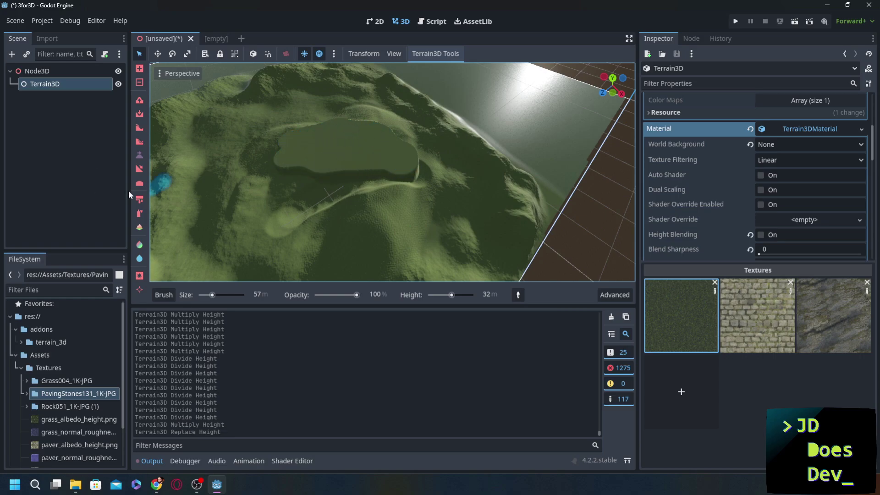
Step: Shape a sloped ramp from the low ground up to the plateau with the Slope tool at 57 m and 100% opacity
{"action": "left_click", "coordinate": [140, 169]}
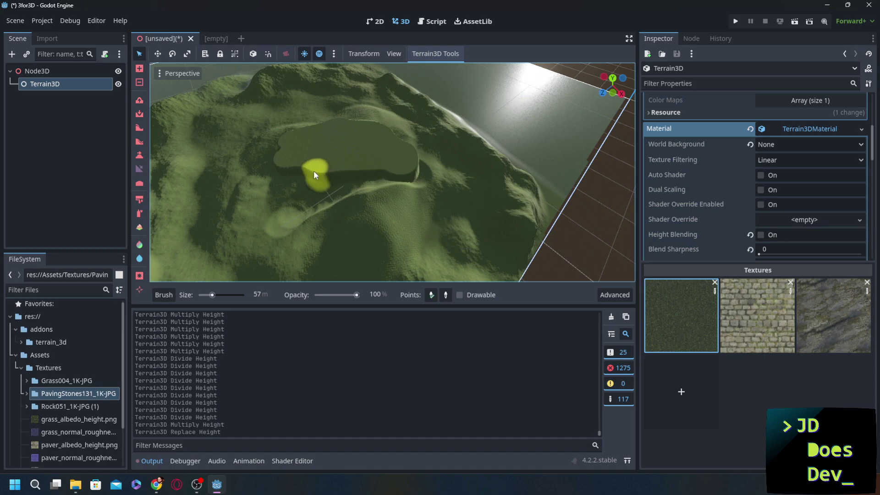
{"action": "mouse_move", "coordinate": [257, 243]}
{"action": "left_mouse_down"}
{"action": "mouse_move", "coordinate": [271, 222]}
{"action": "mouse_move", "coordinate": [321, 192]}
{"action": "left_mouse_up"}
{"action": "middle_click_drag", "start_coordinate": [321, 193], "coordinate": [327, 227]}
{"action": "scroll", "coordinate": [386, 186], "scroll_direction": "down", "scroll_amount": 3}
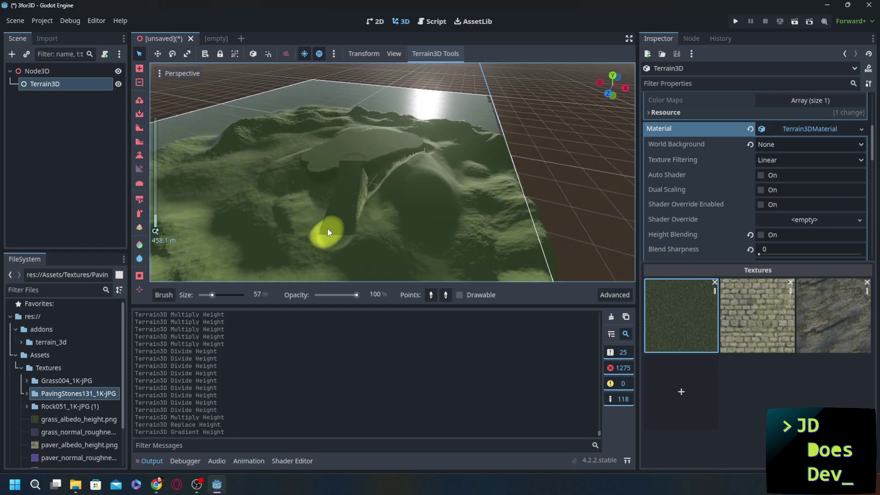
Step: Smooth the steep edges of the plateau and the nearby ridge with the Smooth tool
{"action": "left_click", "coordinate": [139, 183]}
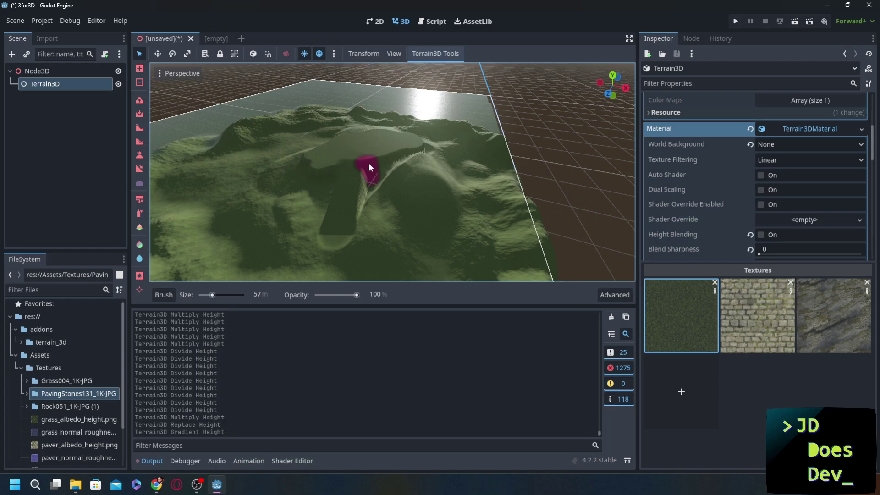
{"action": "left_click_drag", "start_coordinate": [402, 148], "coordinate": [394, 153]}
{"action": "mouse_move", "coordinate": [394, 154]}
{"action": "middle_mouse_down"}
{"action": "mouse_move", "coordinate": [381, 163]}
{"action": "mouse_move", "coordinate": [252, 182]}
{"action": "mouse_move", "coordinate": [362, 96]}
{"action": "middle_mouse_up"}
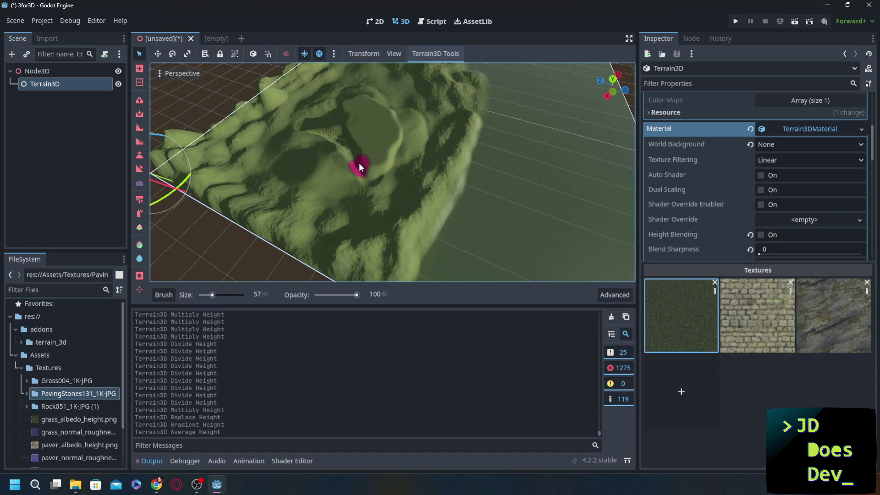
{"action": "left_click", "coordinate": [321, 143]}
{"action": "mouse_move", "coordinate": [321, 143]}
{"action": "middle_mouse_down"}
{"action": "mouse_move", "coordinate": [365, 167]}
{"action": "mouse_move", "coordinate": [456, 161]}
{"action": "middle_mouse_up"}
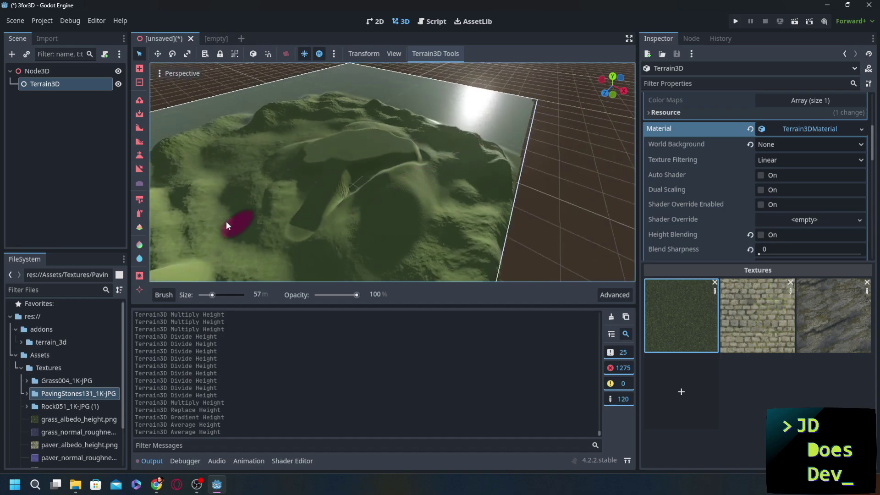
Step: Choose the Autoshader tool and enable Auto Shader on the terrain material
{"action": "left_click", "coordinate": [140, 227]}
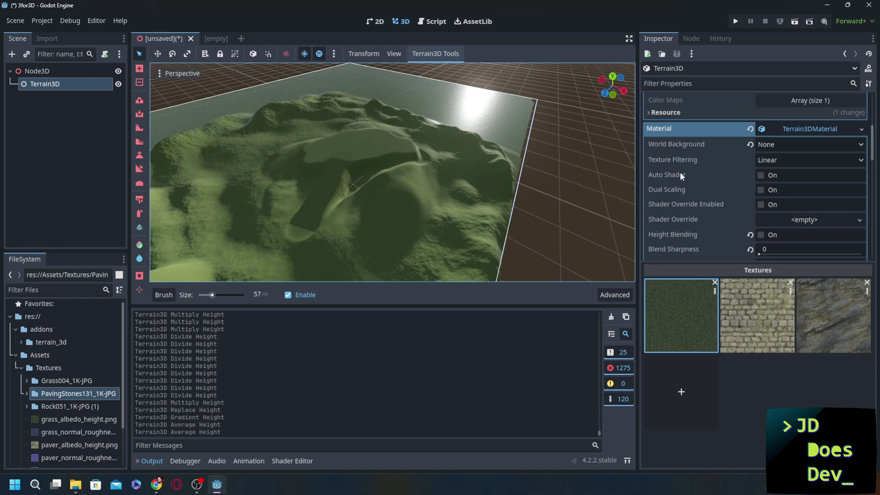
{"action": "left_click", "coordinate": [761, 175]}
{"action": "middle_click_drag", "start_coordinate": [595, 171], "coordinate": [474, 170]}
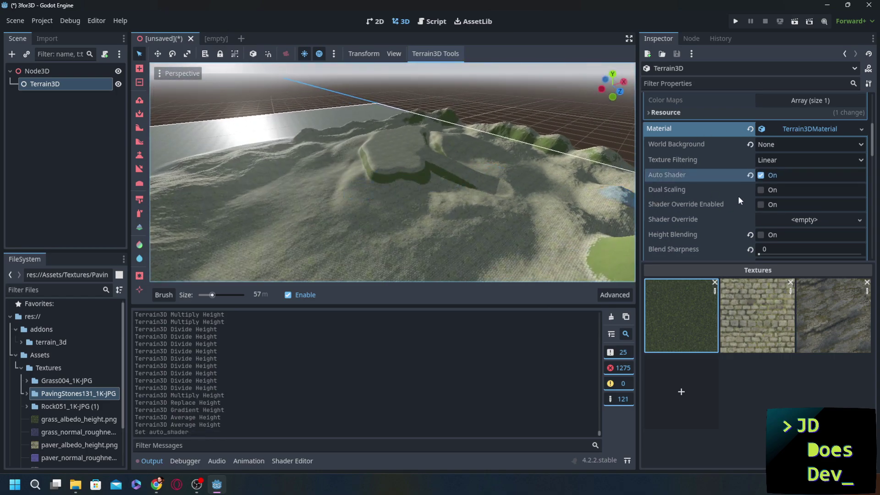
Step: Set the material's Auto Base Texture to 2 and its Auto Overlay Texture to 0
{"action": "scroll", "coordinate": [737, 196], "scroll_direction": "down", "scroll_amount": 3}
{"action": "scroll", "coordinate": [738, 196], "scroll_direction": "down", "scroll_amount": 5}
{"action": "middle_click_drag", "start_coordinate": [472, 214], "coordinate": [407, 209]}
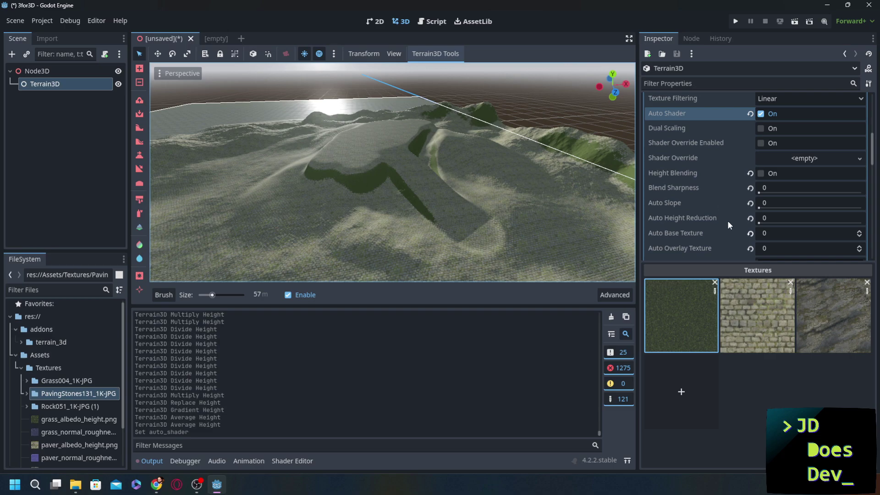
{"action": "scroll", "coordinate": [779, 217], "scroll_direction": "down", "scroll_amount": 1}
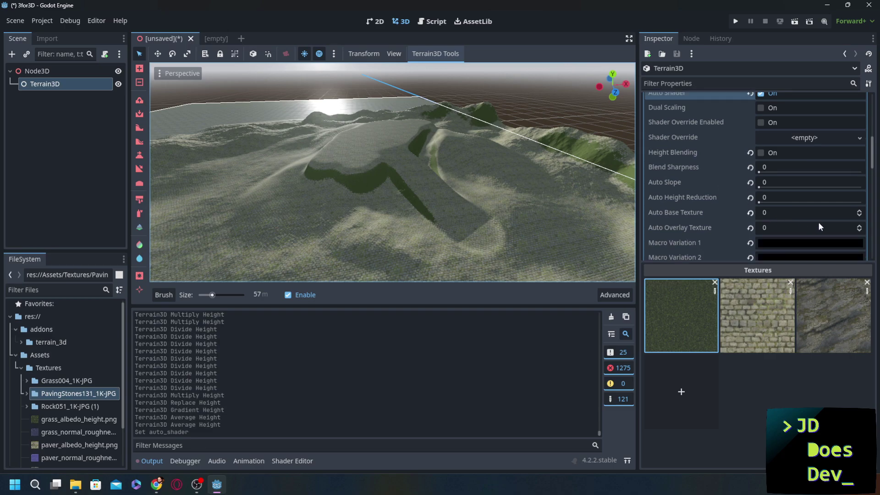
{"action": "double_click", "coordinate": [858, 225]}
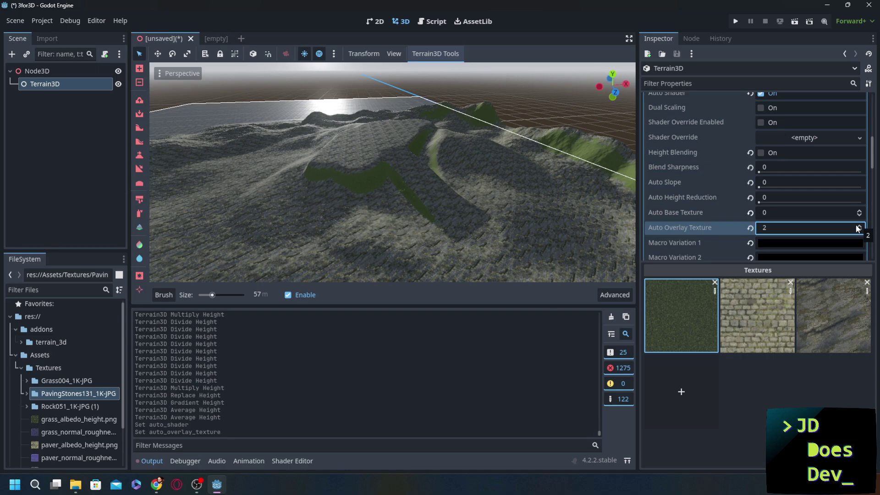
{"action": "double_click", "coordinate": [859, 211]}
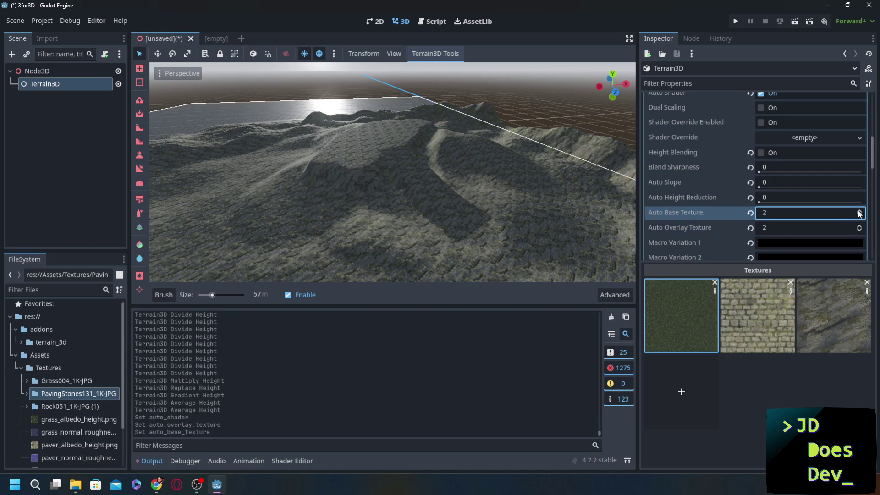
{"action": "double_click", "coordinate": [858, 230]}
Step: Examine the automatic rock and grass texturing on the slopes around the plateau and ramp
{"action": "middle_click_drag", "start_coordinate": [369, 249], "coordinate": [484, 262]}
{"action": "scroll", "coordinate": [449, 238], "scroll_direction": "up", "scroll_amount": 12}
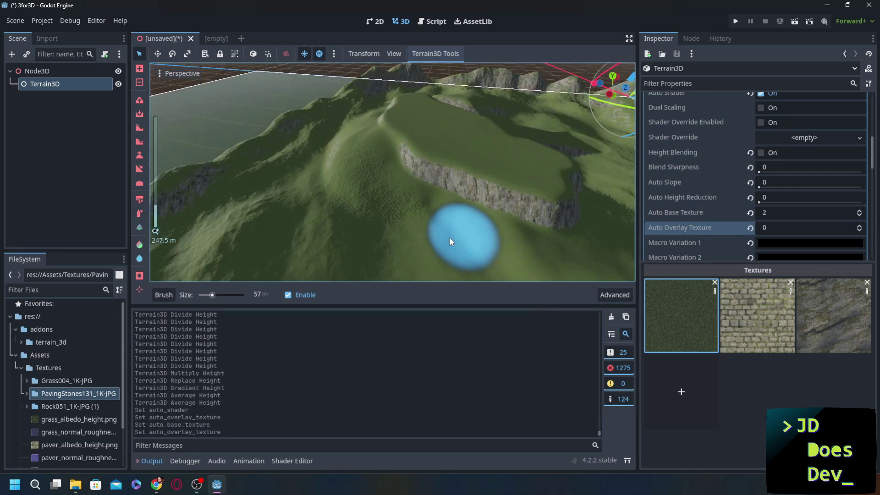
{"action": "scroll", "coordinate": [448, 236], "scroll_direction": "down", "scroll_amount": 6}
{"action": "mouse_move", "coordinate": [449, 223]}
{"action": "middle_mouse_down"}
{"action": "mouse_move", "coordinate": [480, 237]}
{"action": "mouse_move", "coordinate": [524, 225]}
{"action": "mouse_move", "coordinate": [428, 226]}
{"action": "middle_mouse_up"}
{"action": "mouse_move", "coordinate": [423, 174]}
{"action": "middle_mouse_down"}
{"action": "mouse_move", "coordinate": [358, 199]}
{"action": "mouse_move", "coordinate": [263, 198]}
{"action": "middle_mouse_up"}
{"action": "scroll", "coordinate": [263, 198], "scroll_direction": "up", "scroll_amount": 2}
{"action": "scroll", "coordinate": [309, 188], "scroll_direction": "down", "scroll_amount": 3}
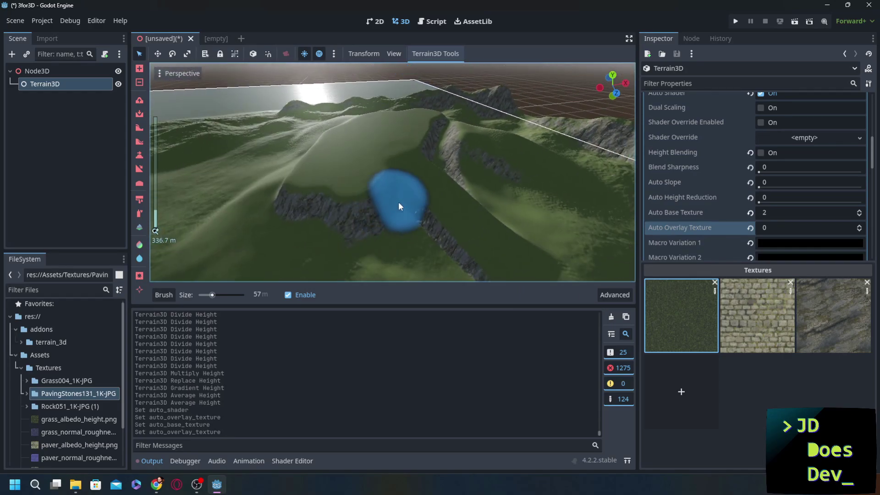
{"action": "mouse_move", "coordinate": [398, 201]}
{"action": "middle_mouse_down"}
{"action": "mouse_move", "coordinate": [460, 199]}
{"action": "mouse_move", "coordinate": [400, 218]}
{"action": "middle_mouse_up"}
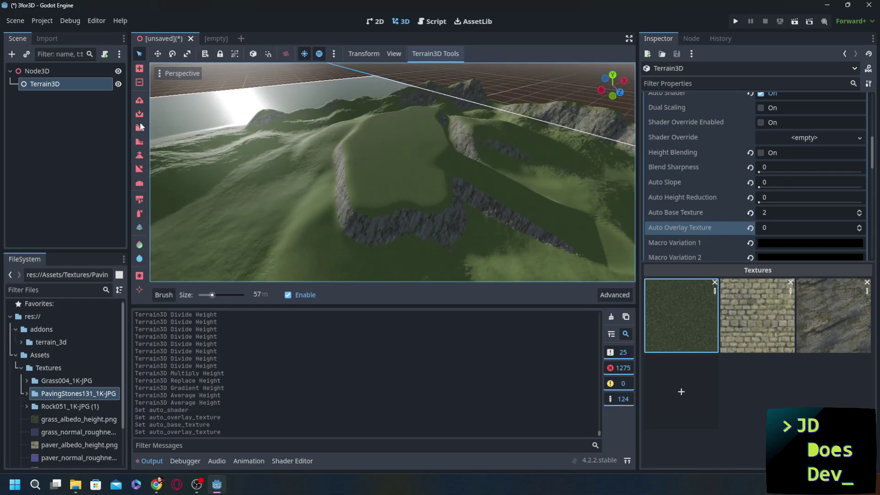
Step: Raise rocky peaks along the terrain edge behind the plateau and smooth the ground with a 128 m brush
{"action": "left_click", "coordinate": [140, 101]}
{"action": "scroll", "coordinate": [243, 161], "scroll_direction": "down", "scroll_amount": 3}
{"action": "mouse_move", "coordinate": [243, 159]}
{"action": "middle_mouse_down"}
{"action": "mouse_move", "coordinate": [249, 166]}
{"action": "mouse_move", "coordinate": [229, 189]}
{"action": "middle_mouse_up"}
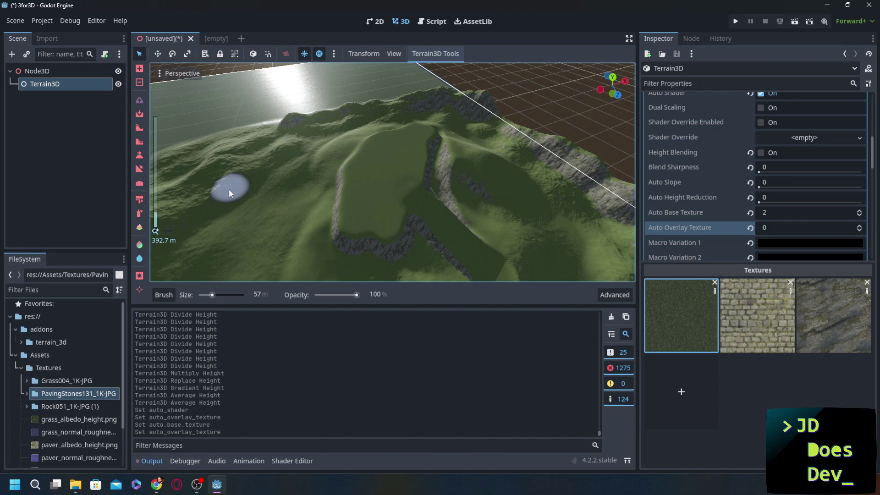
{"action": "scroll", "coordinate": [230, 189], "scroll_direction": "down", "scroll_amount": 4}
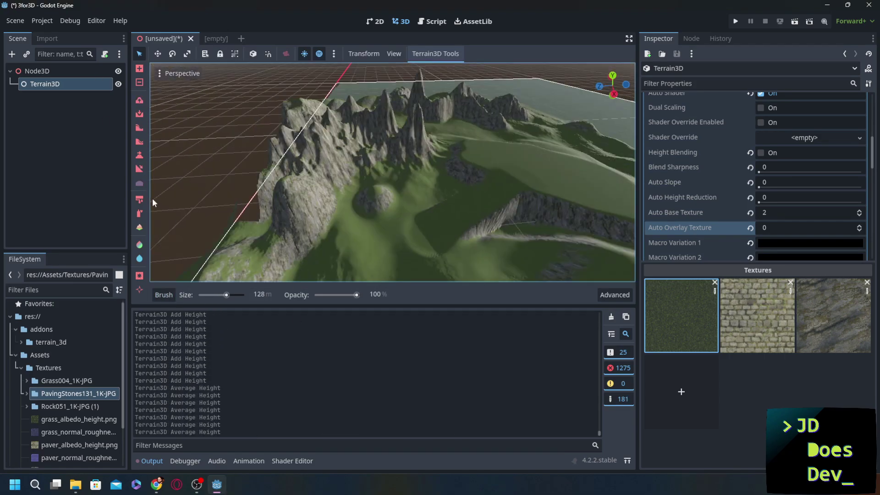
{"action": "left_click", "coordinate": [142, 184]}
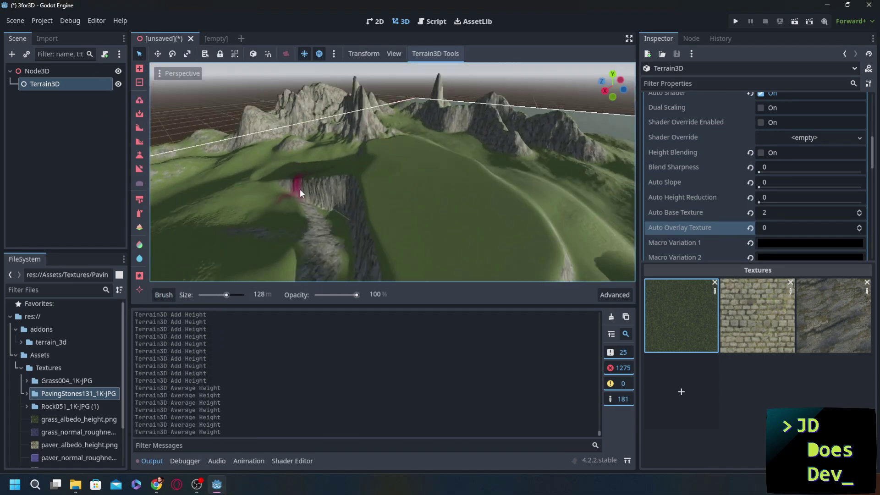
{"action": "scroll", "coordinate": [301, 189], "scroll_direction": "down", "scroll_amount": 10}
{"action": "mouse_move", "coordinate": [301, 192]}
{"action": "middle_mouse_down"}
{"action": "mouse_move", "coordinate": [348, 216]}
{"action": "mouse_move", "coordinate": [322, 222]}
{"action": "mouse_move", "coordinate": [343, 208]}
{"action": "mouse_move", "coordinate": [438, 228]}
{"action": "mouse_move", "coordinate": [365, 237]}
{"action": "mouse_move", "coordinate": [290, 225]}
{"action": "mouse_move", "coordinate": [307, 214]}
{"action": "middle_mouse_up"}
{"action": "scroll", "coordinate": [344, 208], "scroll_direction": "up", "scroll_amount": 6}
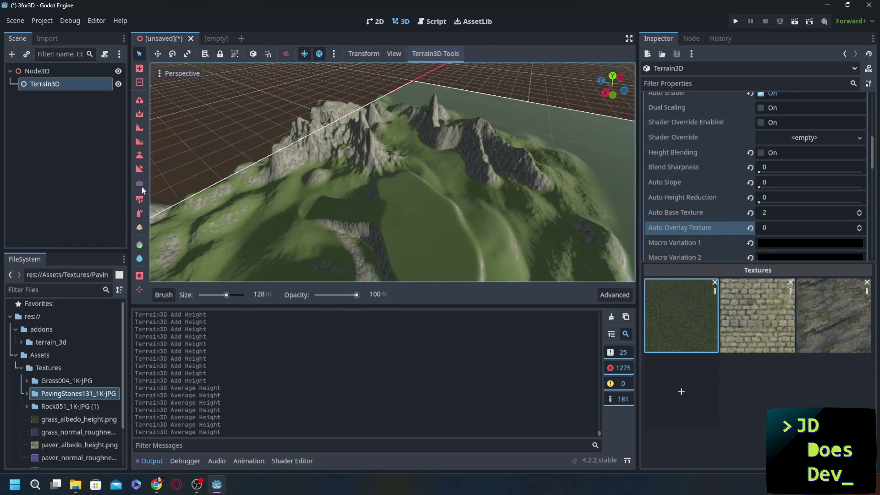
Step: Paint a Paver path up the ramp onto the plateau with the soft round brush at 16 m
{"action": "left_click", "coordinate": [769, 323]}
{"action": "scroll", "coordinate": [282, 215], "scroll_direction": "up", "scroll_amount": 2}
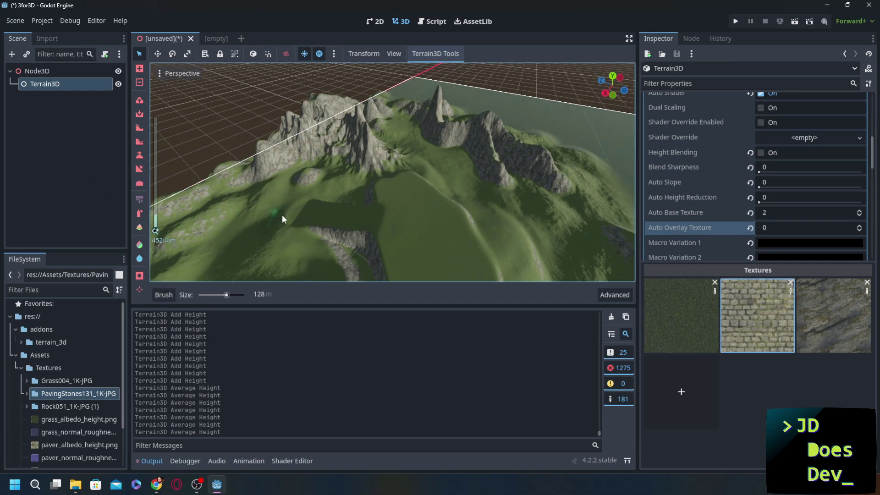
{"action": "scroll", "coordinate": [282, 214], "scroll_direction": "down", "scroll_amount": 2}
{"action": "left_click", "coordinate": [164, 294]}
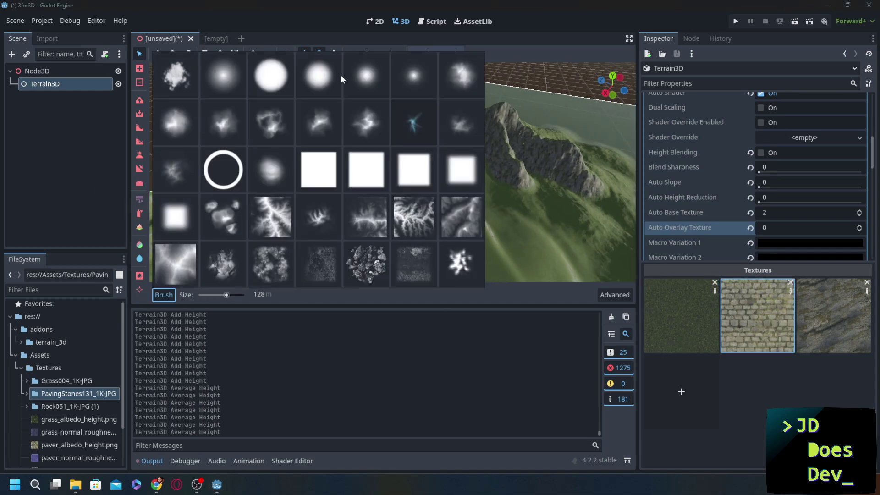
{"action": "left_click", "coordinate": [224, 74]}
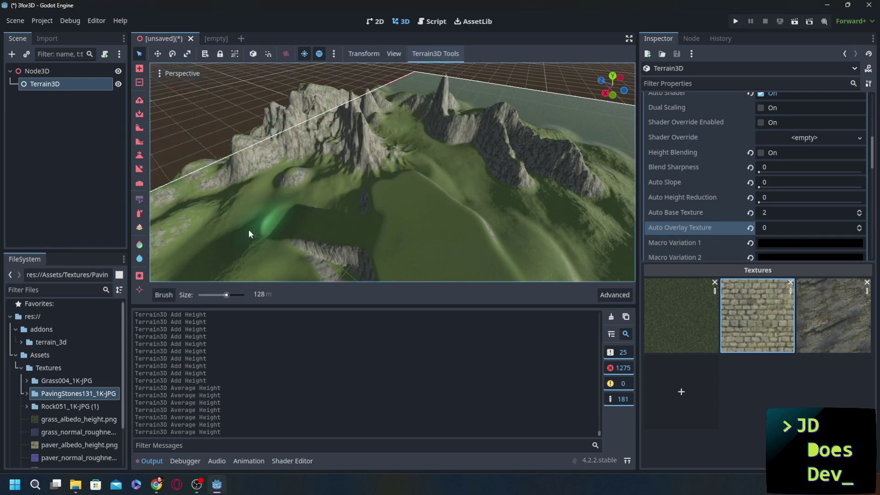
{"action": "left_click_drag", "start_coordinate": [225, 295], "coordinate": [201, 295]}
{"action": "scroll", "coordinate": [290, 247], "scroll_direction": "up", "scroll_amount": 3}
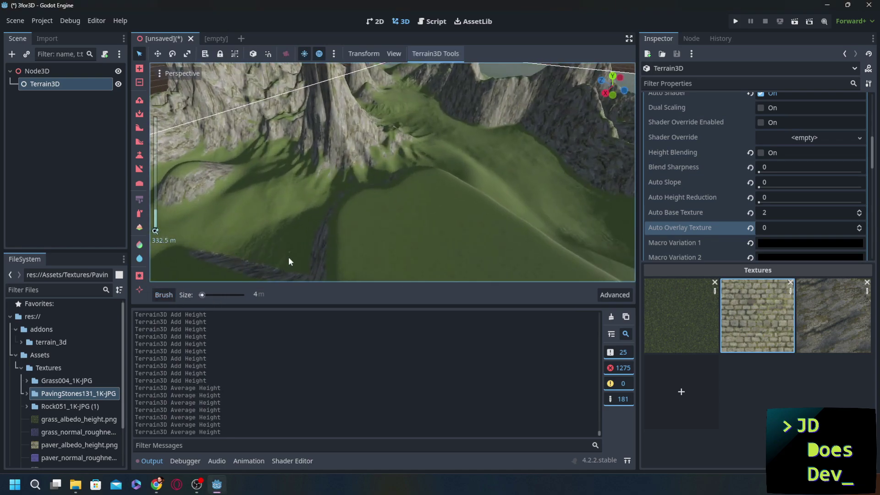
{"action": "mouse_move", "coordinate": [289, 258]}
{"action": "middle_mouse_down", "text": "shift"}
{"action": "mouse_move", "coordinate": [362, 191]}
{"action": "mouse_move", "coordinate": [405, 236]}
{"action": "mouse_move", "coordinate": [308, 218]}
{"action": "middle_mouse_up", "text": "shift"}
{"action": "scroll", "coordinate": [408, 236], "scroll_direction": "down", "scroll_amount": 2}
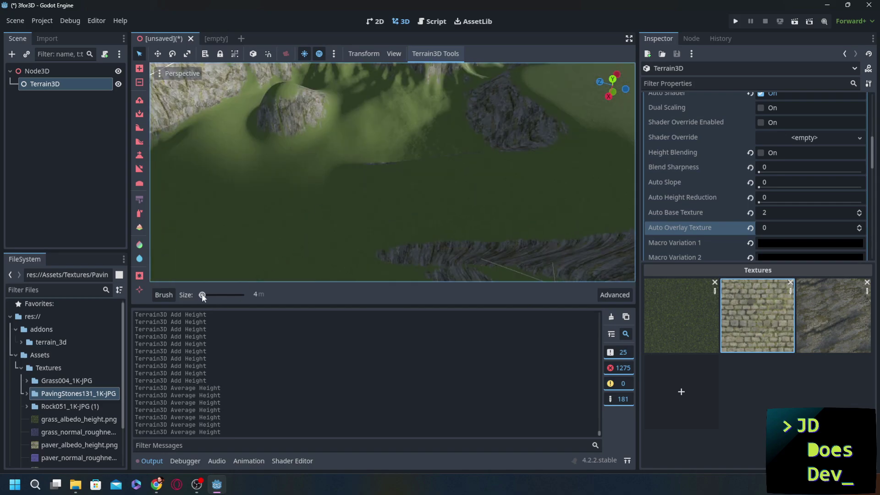
{"action": "left_click_drag", "start_coordinate": [202, 295], "coordinate": [204, 296]}
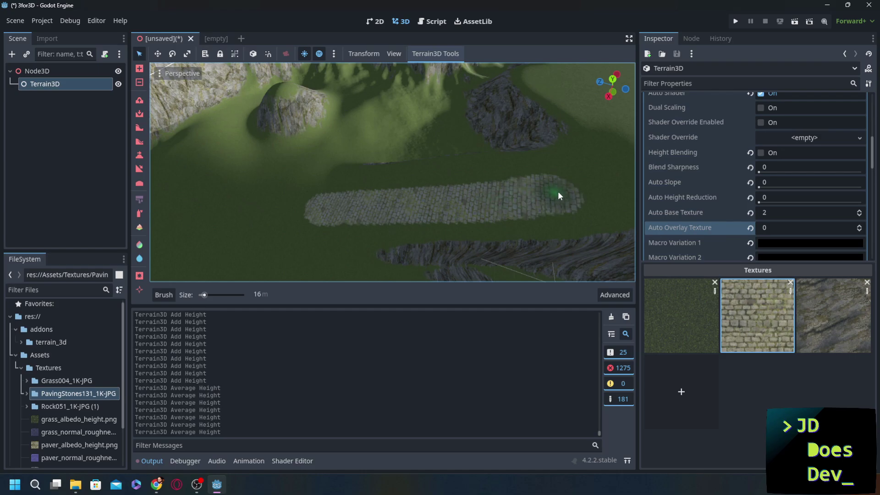
{"action": "mouse_move", "coordinate": [558, 195]}
{"action": "left_mouse_down"}
{"action": "mouse_move", "coordinate": [606, 178]}
{"action": "mouse_move", "coordinate": [623, 157]}
{"action": "left_mouse_up"}
{"action": "scroll", "coordinate": [595, 163], "scroll_direction": "down", "scroll_amount": 16}
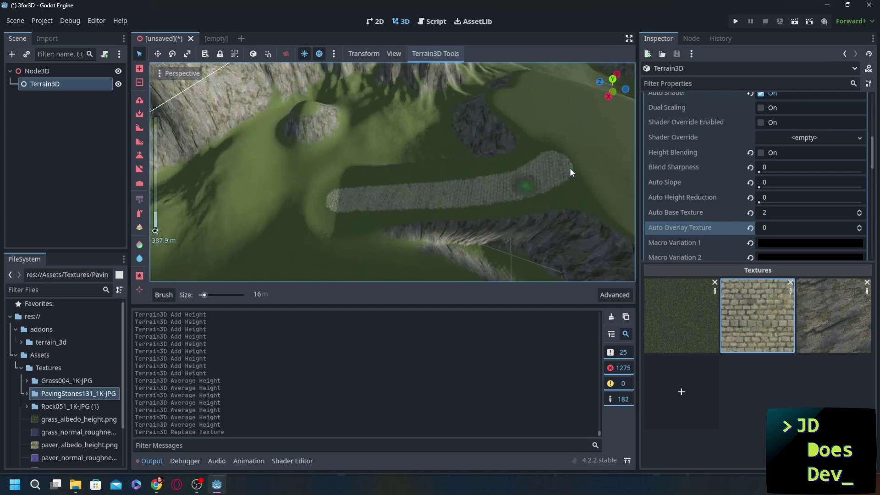
Step: Extend the Paver texture into a large rounded paved area on top of the plateau
{"action": "middle_click_drag", "start_coordinate": [424, 195], "coordinate": [349, 198], "text": "shift"}
{"action": "scroll", "coordinate": [349, 199], "scroll_direction": "up", "scroll_amount": 8}
{"action": "mouse_move", "coordinate": [349, 202]}
{"action": "left_mouse_down"}
{"action": "mouse_move", "coordinate": [355, 229]}
{"action": "mouse_move", "coordinate": [363, 178]}
{"action": "mouse_move", "coordinate": [398, 198]}
{"action": "left_mouse_up"}
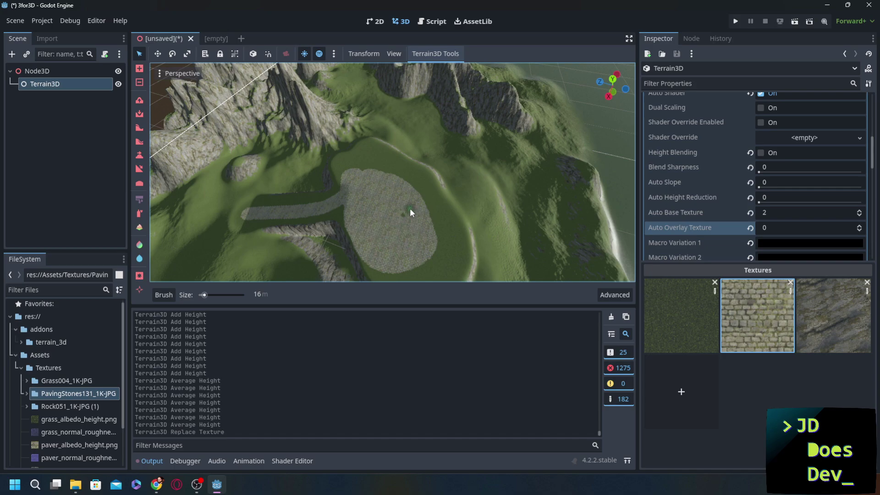
{"action": "left_click_drag", "start_coordinate": [400, 210], "coordinate": [397, 216]}
{"action": "mouse_move", "coordinate": [348, 236]}
{"action": "middle_mouse_down"}
{"action": "mouse_move", "coordinate": [350, 215]}
{"action": "mouse_move", "coordinate": [415, 197]}
{"action": "mouse_move", "coordinate": [402, 205]}
{"action": "middle_mouse_up"}
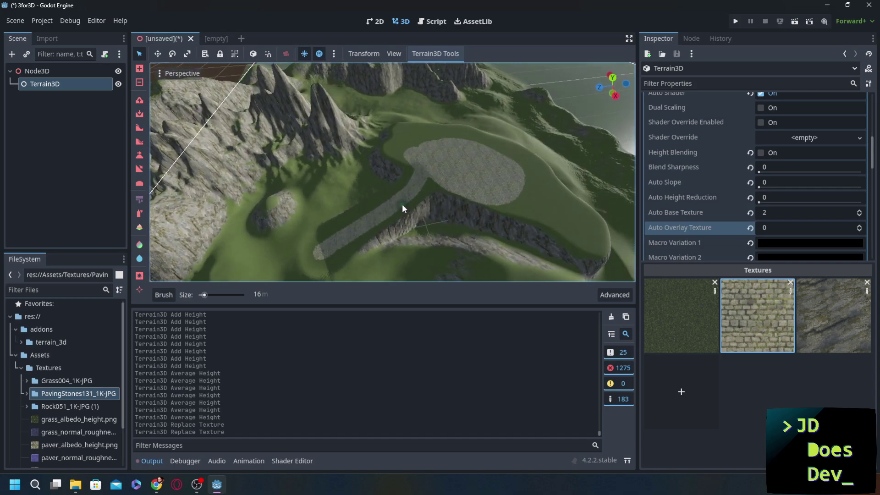
Step: Spray the grass texture along the edge of the paved area with the Spray tool at 45% opacity
{"action": "scroll", "coordinate": [402, 204], "scroll_direction": "up", "scroll_amount": 8}
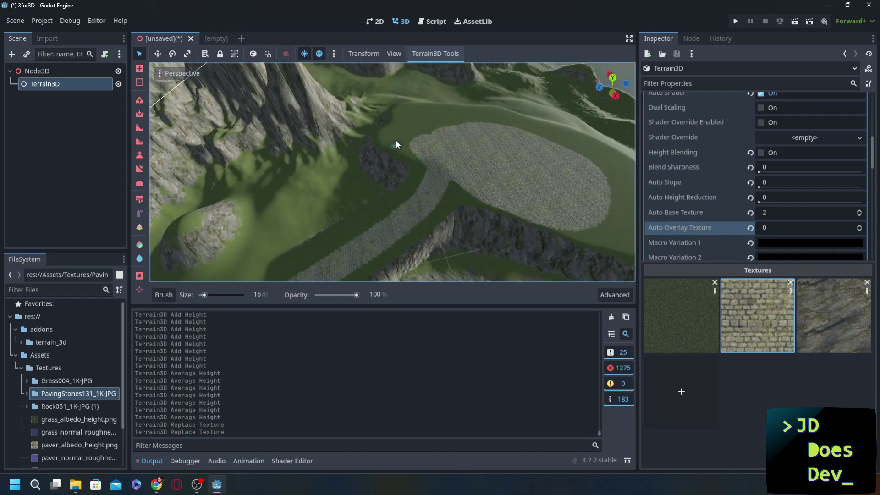
{"action": "left_click", "coordinate": [688, 308]}
{"action": "scroll", "coordinate": [466, 162], "scroll_direction": "up", "scroll_amount": 3}
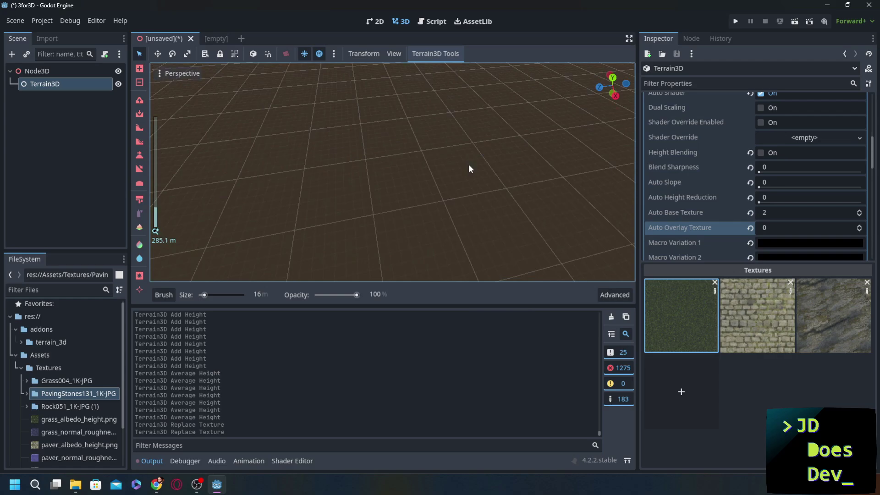
{"action": "left_click_drag", "start_coordinate": [356, 295], "coordinate": [335, 294]}
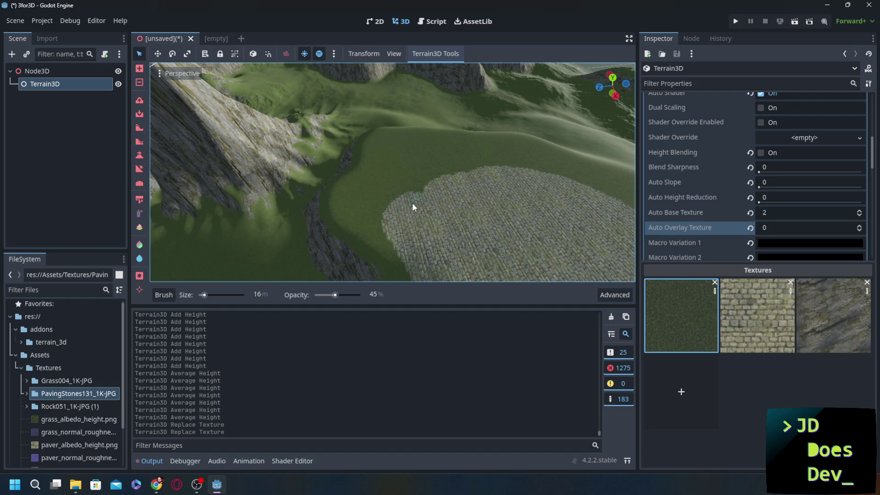
{"action": "left_click_drag", "start_coordinate": [384, 215], "coordinate": [410, 197]}
{"action": "left_click", "coordinate": [449, 186]}
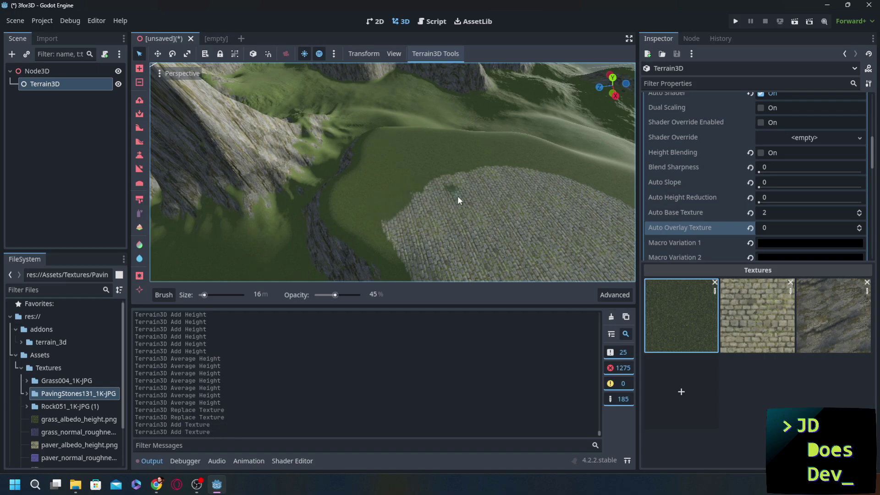
{"action": "left_click", "coordinate": [457, 196]}
{"action": "left_click", "coordinate": [427, 178]}
Step: Spray more grass patches across the paving and along its outer edge
{"action": "scroll", "coordinate": [423, 191], "scroll_direction": "up", "scroll_amount": 10}
{"action": "scroll", "coordinate": [422, 191], "scroll_direction": "down", "scroll_amount": 4}
{"action": "middle_click_drag", "start_coordinate": [422, 191], "coordinate": [276, 159], "text": "shift"}
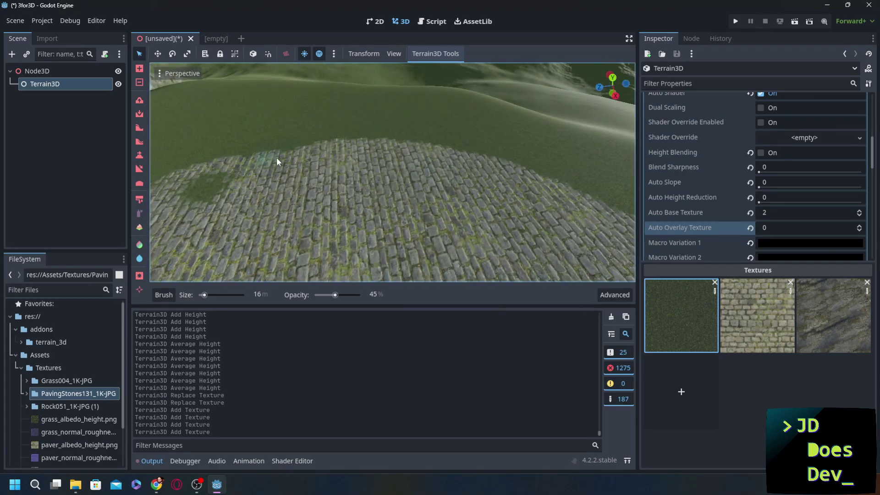
{"action": "left_click", "coordinate": [435, 186]}
{"action": "scroll", "coordinate": [450, 196], "scroll_direction": "down", "scroll_amount": 5}
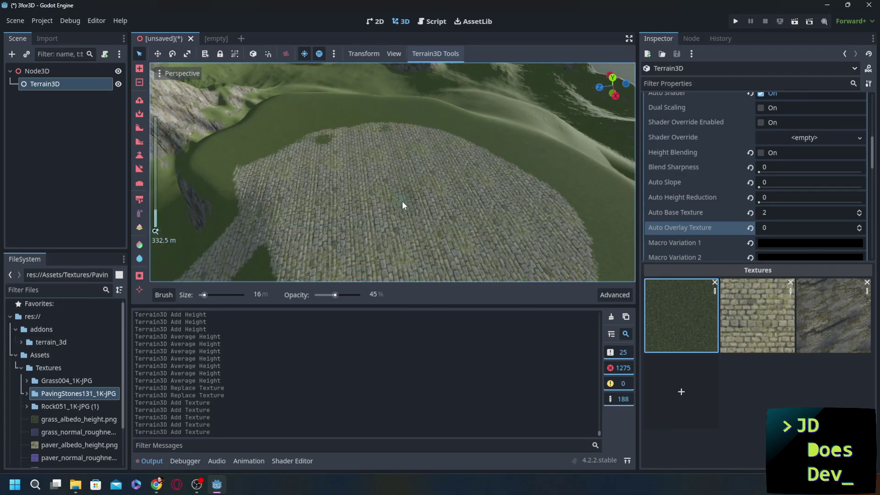
{"action": "scroll", "coordinate": [404, 204], "scroll_direction": "up", "scroll_amount": 3}
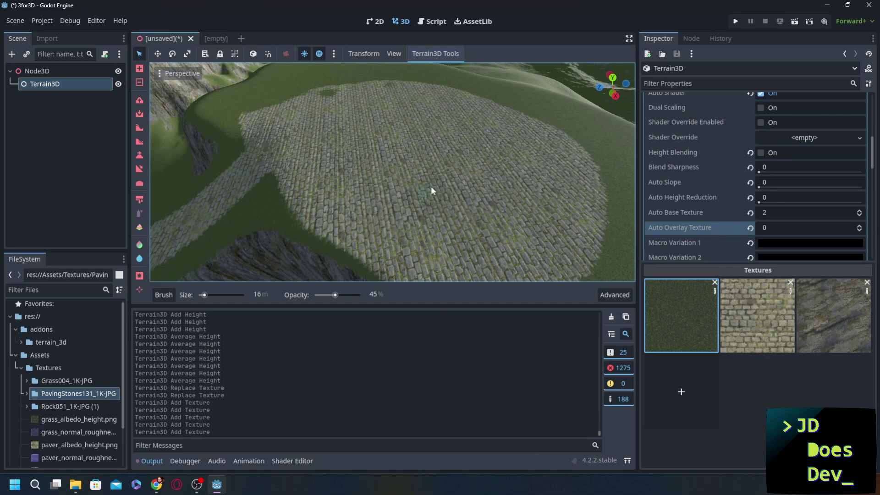
{"action": "left_click", "coordinate": [463, 210]}
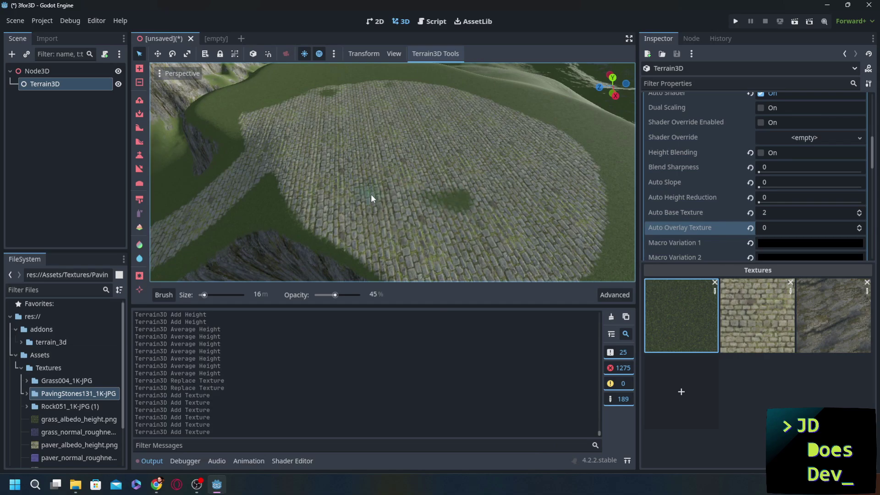
{"action": "left_click", "coordinate": [352, 159]}
{"action": "left_click", "coordinate": [325, 230]}
{"action": "middle_click_drag", "start_coordinate": [325, 231], "coordinate": [338, 219]}
{"action": "left_click", "coordinate": [469, 152]}
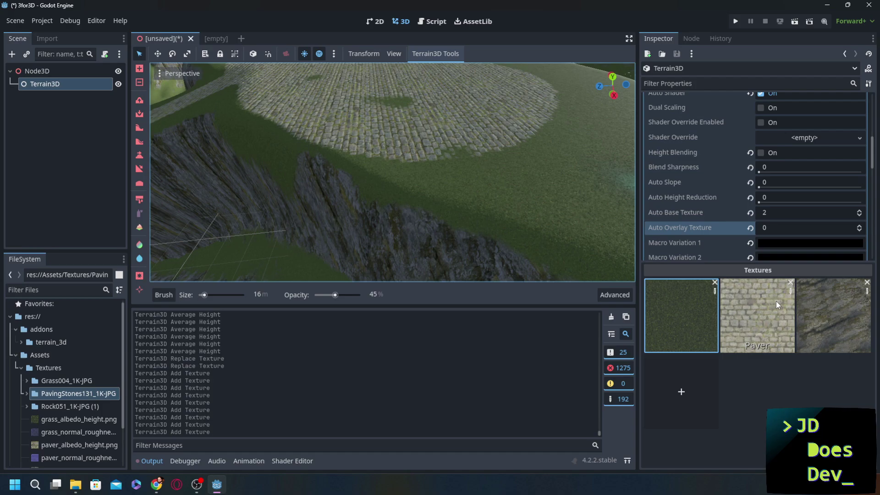
Step: Spray the rock texture along the plateau rim beside the paved area
{"action": "left_click", "coordinate": [820, 310]}
{"action": "left_click", "coordinate": [458, 150]}
{"action": "left_click", "coordinate": [515, 132]}
{"action": "middle_click_drag", "start_coordinate": [541, 171], "coordinate": [372, 190]}
{"action": "mouse_move", "coordinate": [424, 202]}
{"action": "left_mouse_down"}
{"action": "mouse_move", "coordinate": [393, 190]}
{"action": "mouse_move", "coordinate": [320, 212]}
{"action": "mouse_move", "coordinate": [230, 220]}
{"action": "left_mouse_up"}
{"action": "left_click_drag", "start_coordinate": [258, 180], "coordinate": [311, 172]}
{"action": "middle_click_drag", "start_coordinate": [312, 172], "coordinate": [421, 168]}
Step: Spread the sprayed rock texture across the grassy cliff face below the paving
{"action": "left_click_drag", "start_coordinate": [336, 197], "coordinate": [288, 213]}
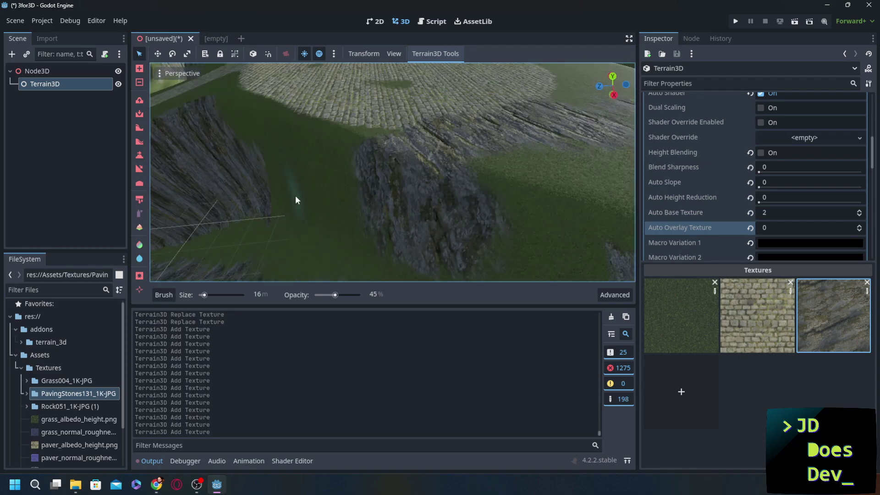
{"action": "left_click_drag", "start_coordinate": [296, 196], "coordinate": [344, 190]}
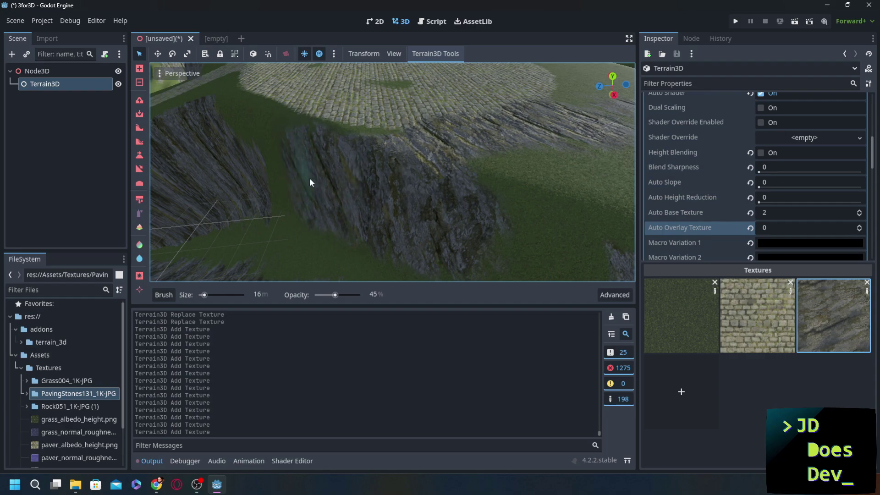
{"action": "left_click_drag", "start_coordinate": [272, 156], "coordinate": [416, 175]}
{"action": "mouse_move", "coordinate": [513, 222]}
{"action": "left_mouse_down"}
{"action": "mouse_move", "coordinate": [562, 232]}
{"action": "mouse_move", "coordinate": [520, 167]}
{"action": "mouse_move", "coordinate": [518, 177]}
{"action": "mouse_move", "coordinate": [537, 166]}
{"action": "left_mouse_up"}
{"action": "scroll", "coordinate": [535, 163], "scroll_direction": "down", "scroll_amount": 6}
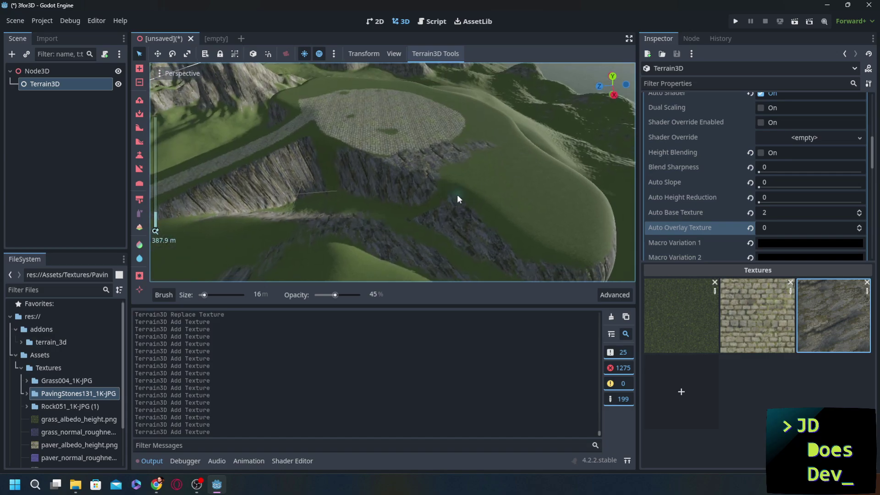